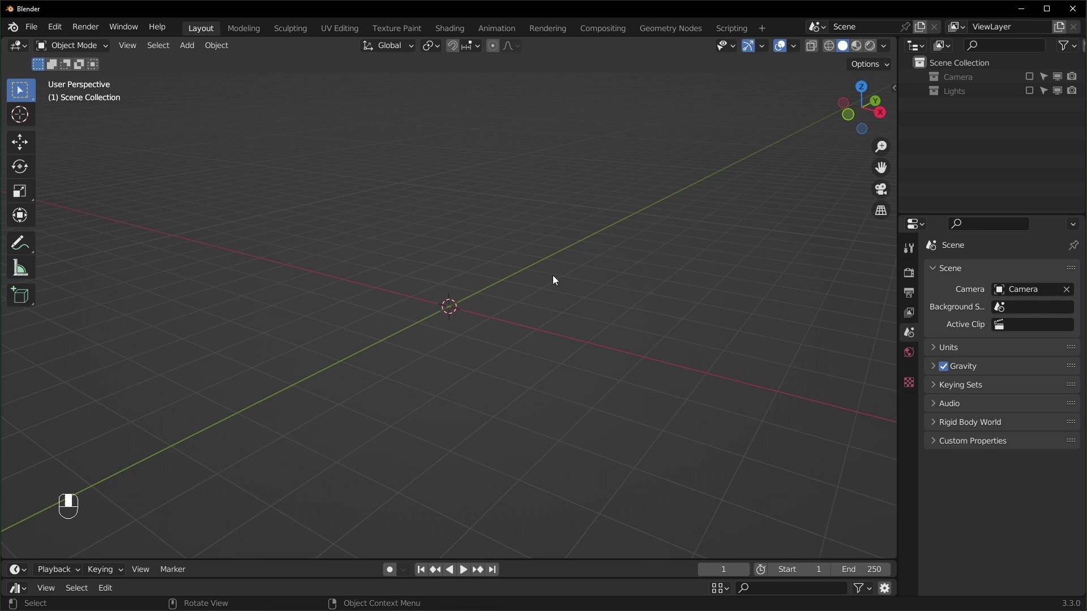
Add a plane mesh at the scene origin.
{"action": "key", "text": "shift+a"}
{"action": "mouse_move", "coordinate": [544, 274]}
{"action": "left_click", "coordinate": [595, 274]}
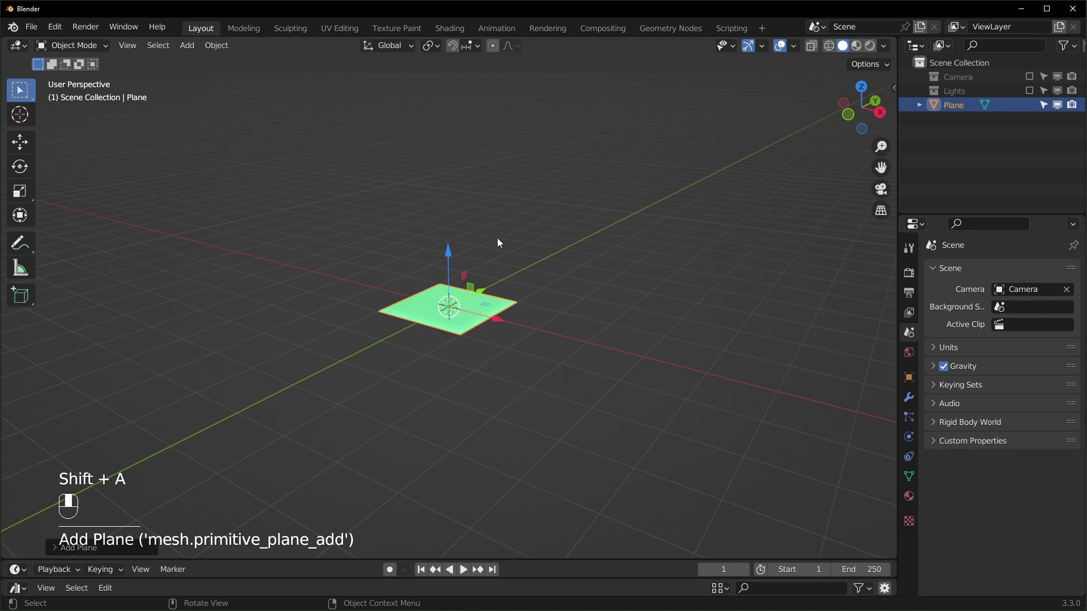
{"action": "scroll", "coordinate": [572, 334], "scroll_direction": "up", "scroll_amount": 2}
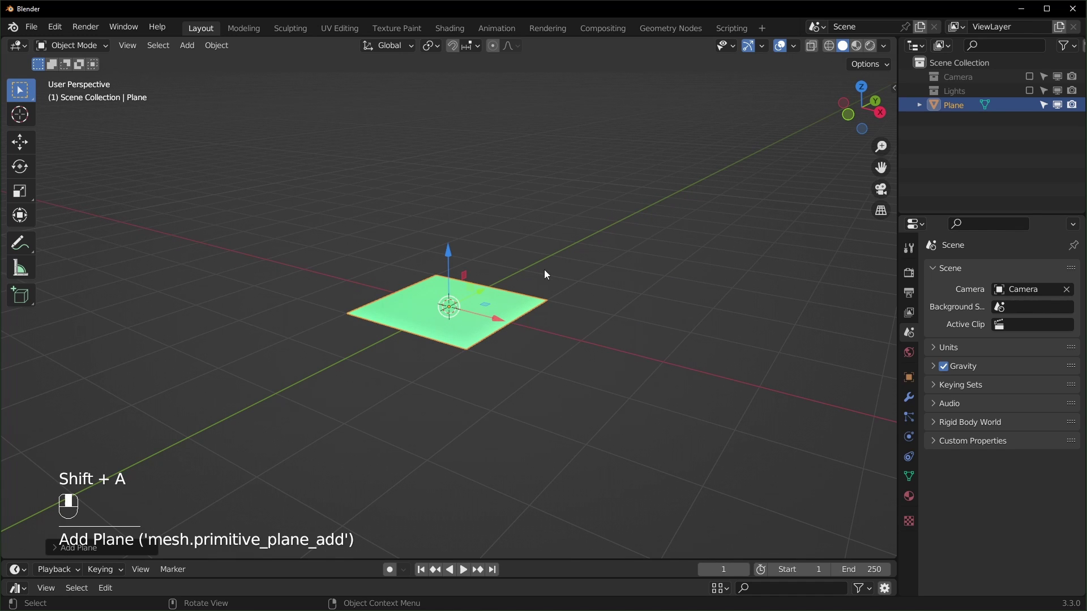
In the Geometry Nodes workspace, create a new node tree for the plane and delete its Group Input node.
{"action": "left_click", "coordinate": [669, 26]}
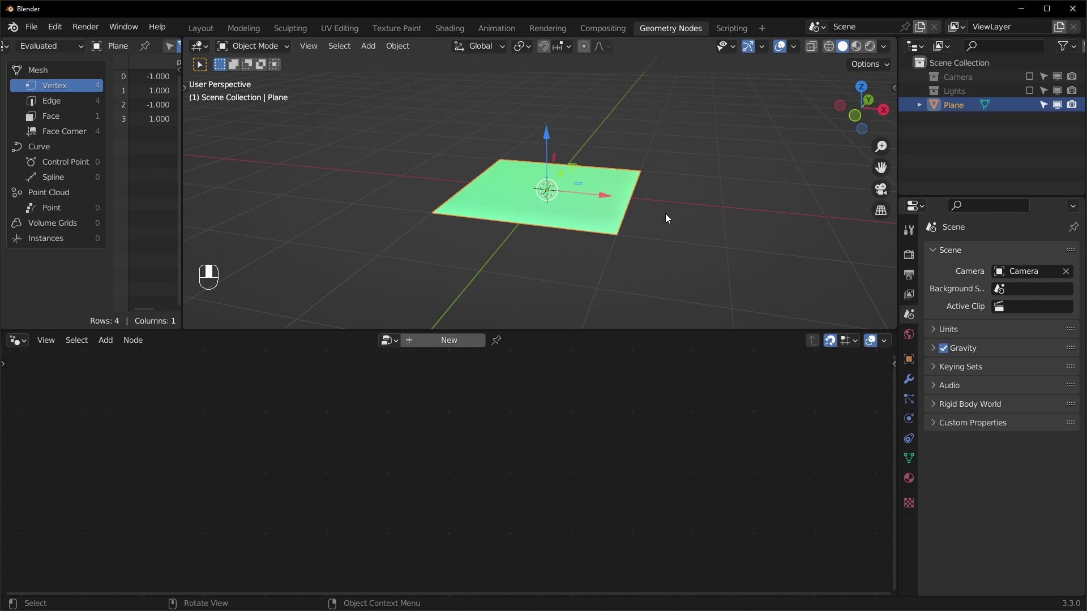
{"action": "left_click", "coordinate": [435, 341]}
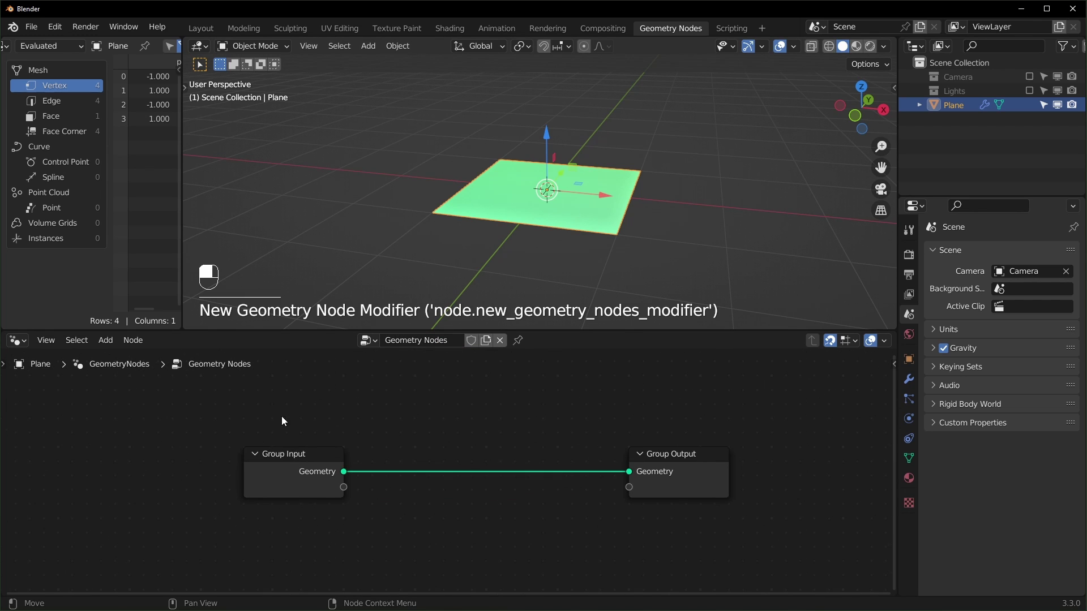
{"action": "left_click", "coordinate": [291, 463]}
{"action": "key", "text": "x"}
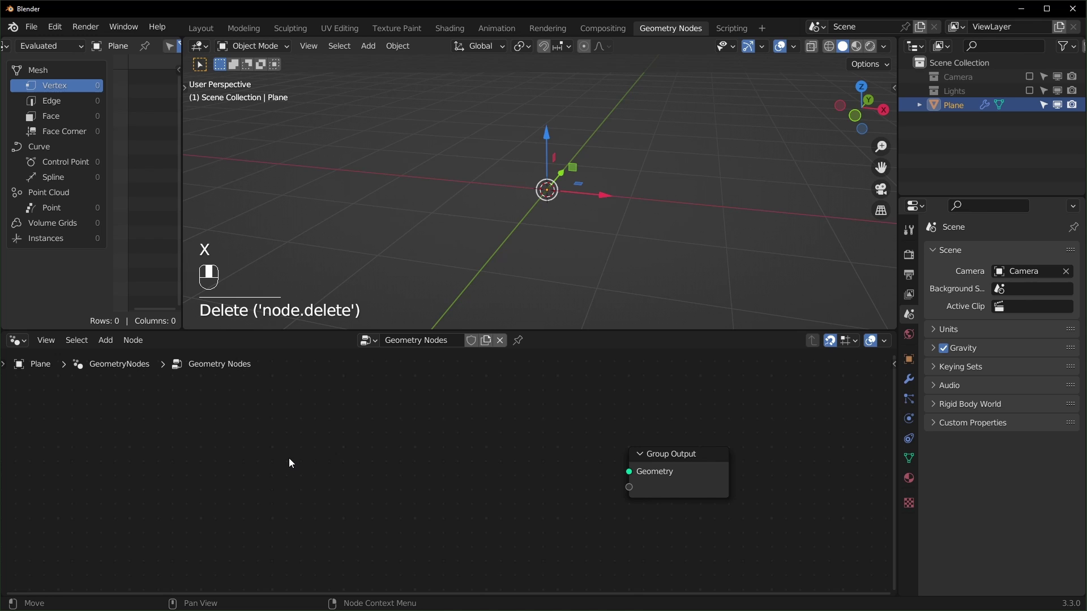
Add a Points node and link its Geometry output to the Group Output.
{"action": "key", "text": "shift+a"}
{"action": "type", "text": "s"}
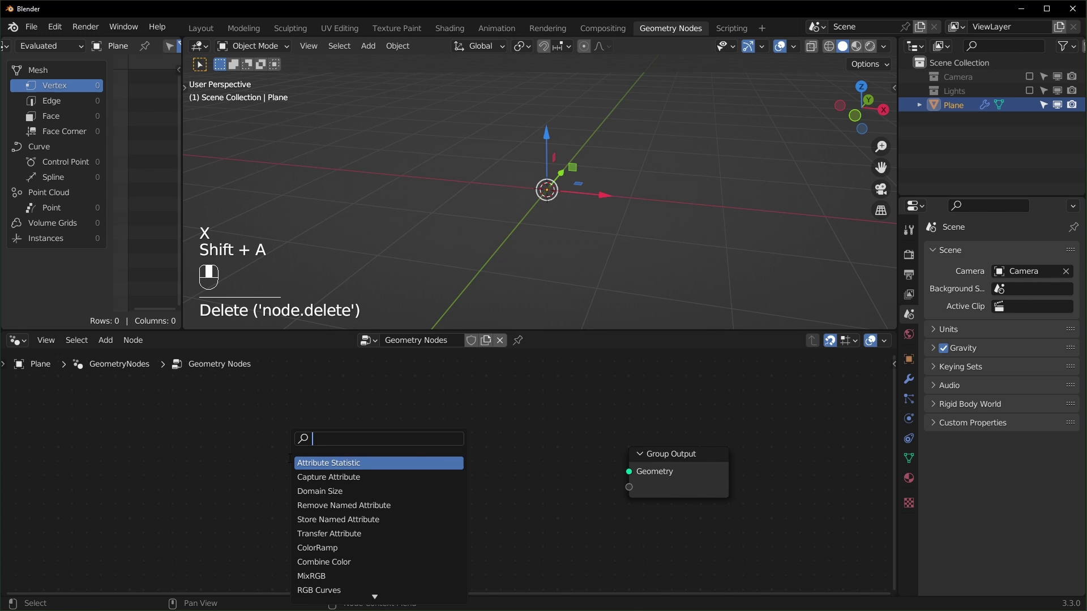
{"action": "type", "text": "point"}
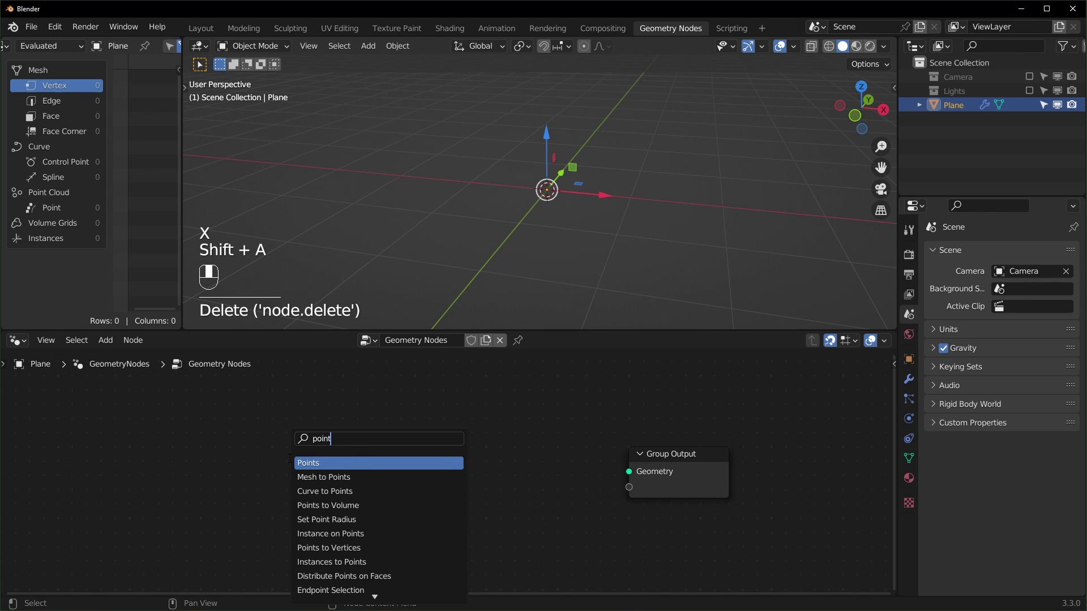
{"action": "key", "text": "Return"}
{"action": "left_click", "coordinate": [436, 418]}
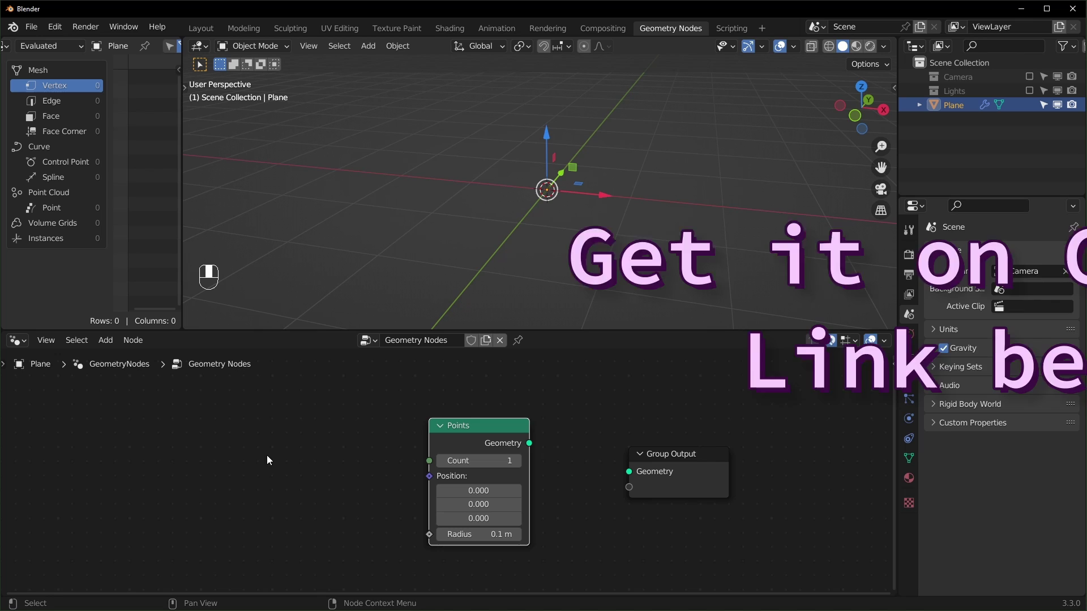
{"action": "left_click_drag", "start_coordinate": [528, 443], "coordinate": [627, 473]}
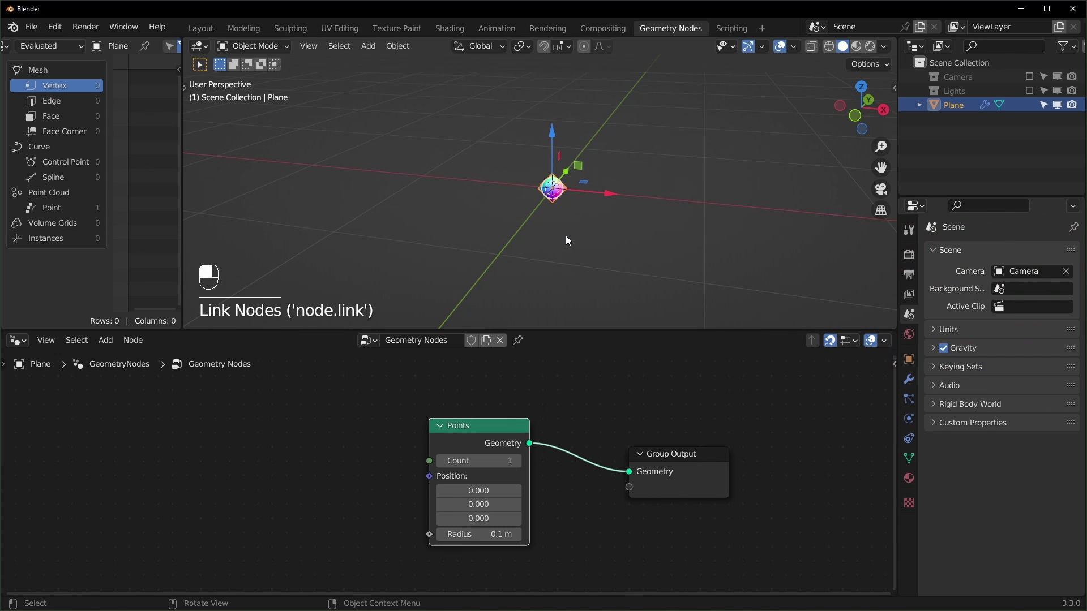
Raise the Points node's count to 9 and deselect the plane in the viewport.
{"action": "left_click", "coordinate": [520, 461]}
{"action": "left_click", "coordinate": [520, 462]}
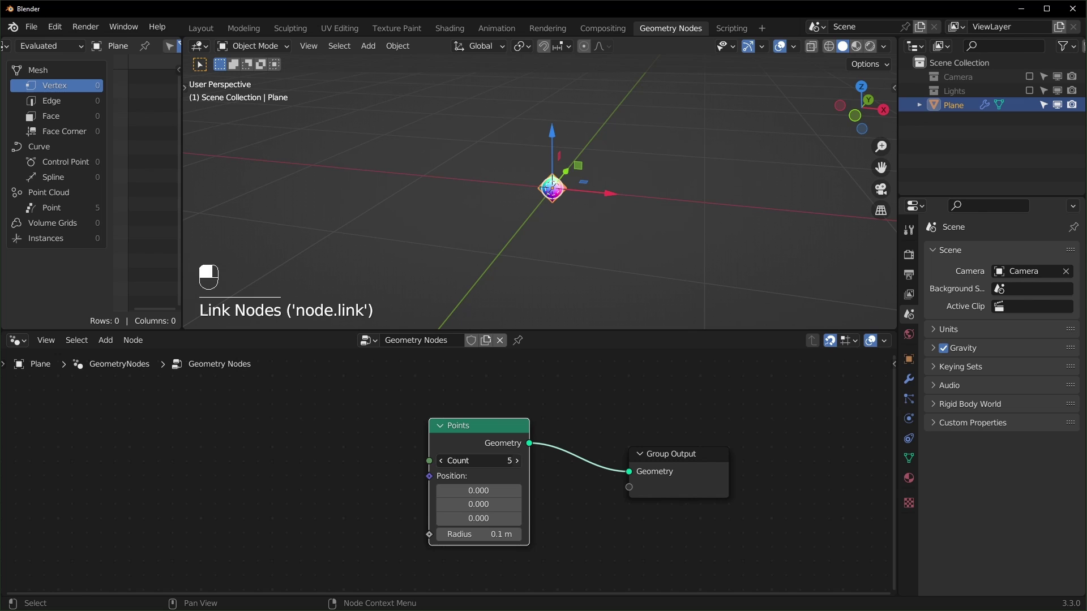
{"action": "left_click", "coordinate": [519, 462]}
{"action": "left_click", "coordinate": [518, 464]}
{"action": "left_click", "coordinate": [520, 461]}
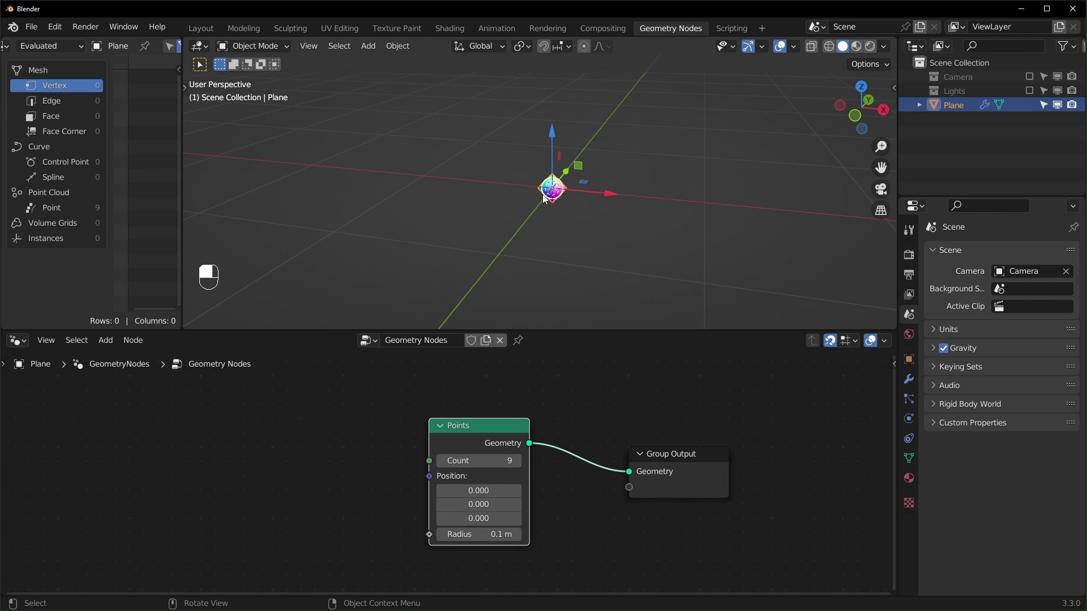
{"action": "left_click", "coordinate": [619, 238]}
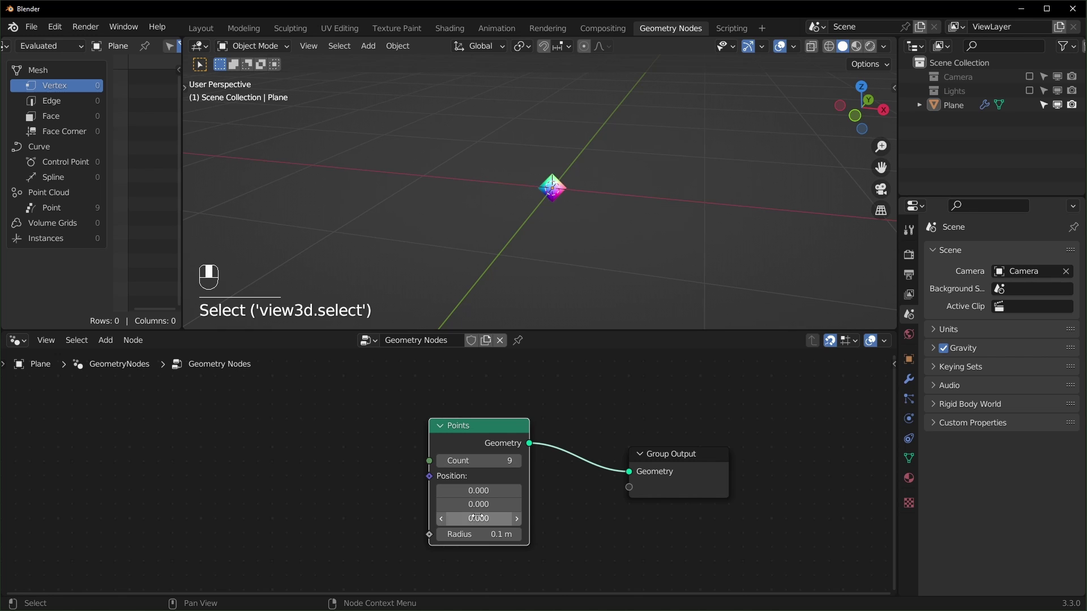
{"action": "mouse_move", "coordinate": [476, 518]}
{"action": "left_mouse_down"}
{"action": "mouse_move", "coordinate": [517, 518]}
{"action": "mouse_move", "coordinate": [462, 518]}
{"action": "mouse_move", "coordinate": [478, 518]}
{"action": "left_mouse_up"}
Add a Noise Texture node and link its Color output to the Position input of the Points node.
{"action": "scroll", "coordinate": [347, 483], "scroll_direction": "down", "scroll_amount": 4}
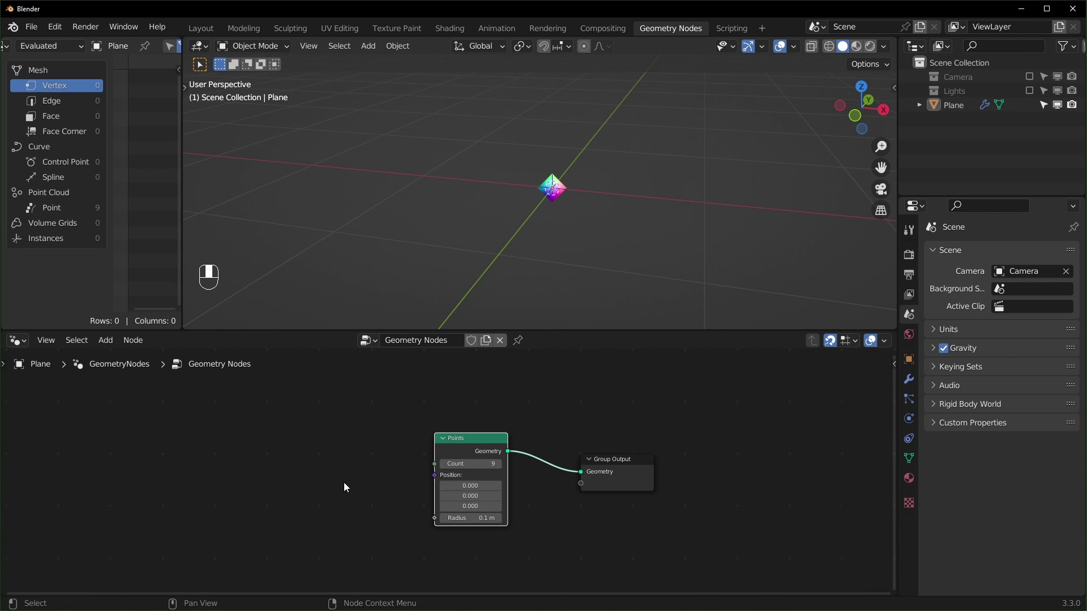
{"action": "key", "text": "shift+a"}
{"action": "type", "text": "snoise"}
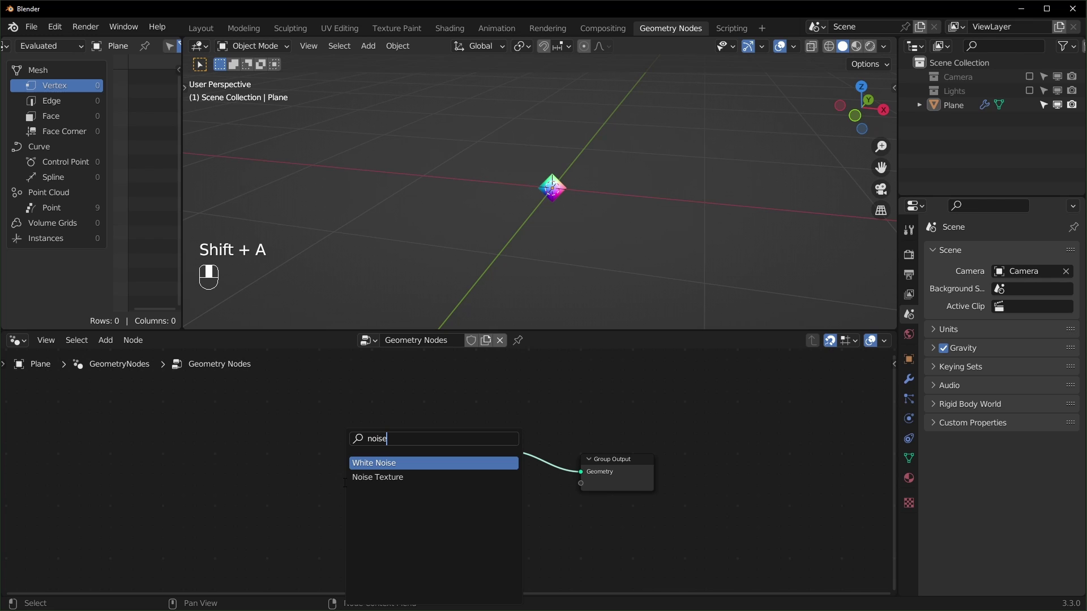
{"action": "left_click", "coordinate": [365, 478]}
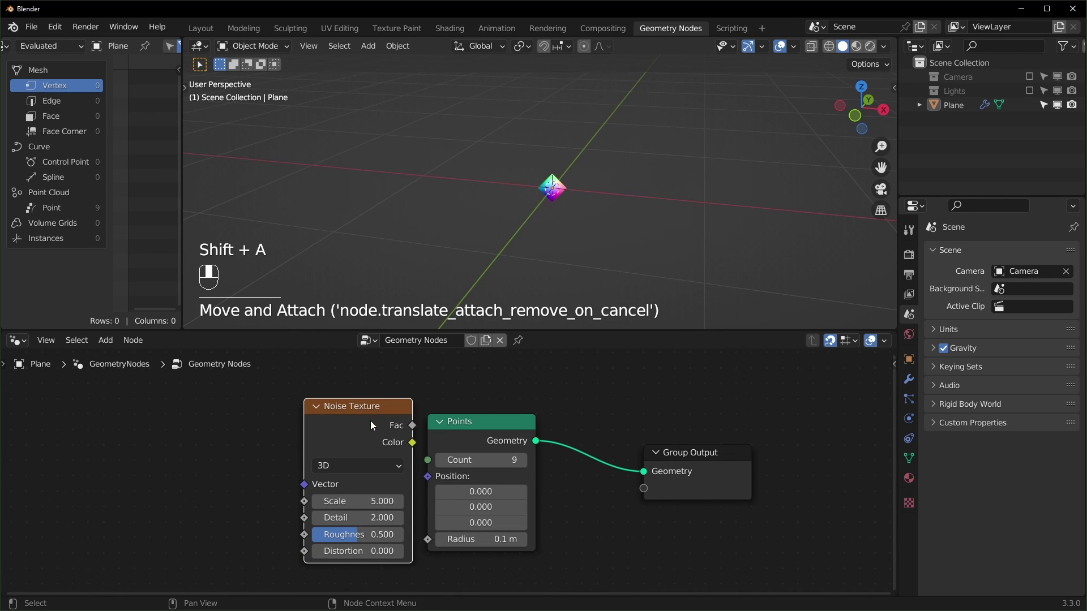
{"action": "left_click", "coordinate": [302, 421]}
{"action": "left_click_drag", "start_coordinate": [352, 442], "coordinate": [440, 480]}
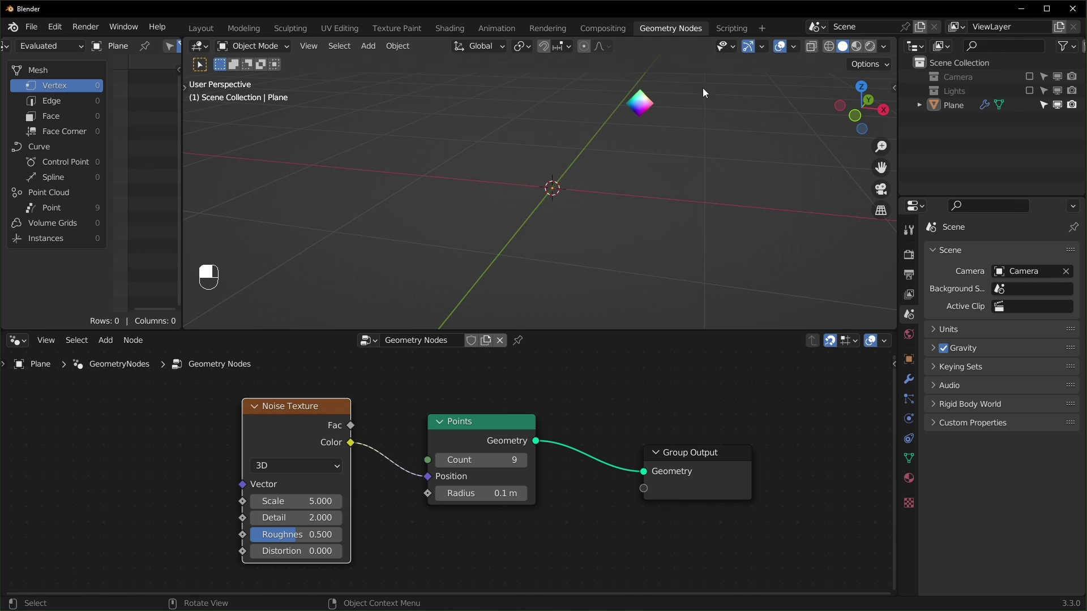
{"action": "scroll", "coordinate": [608, 191], "scroll_direction": "down", "scroll_amount": 3}
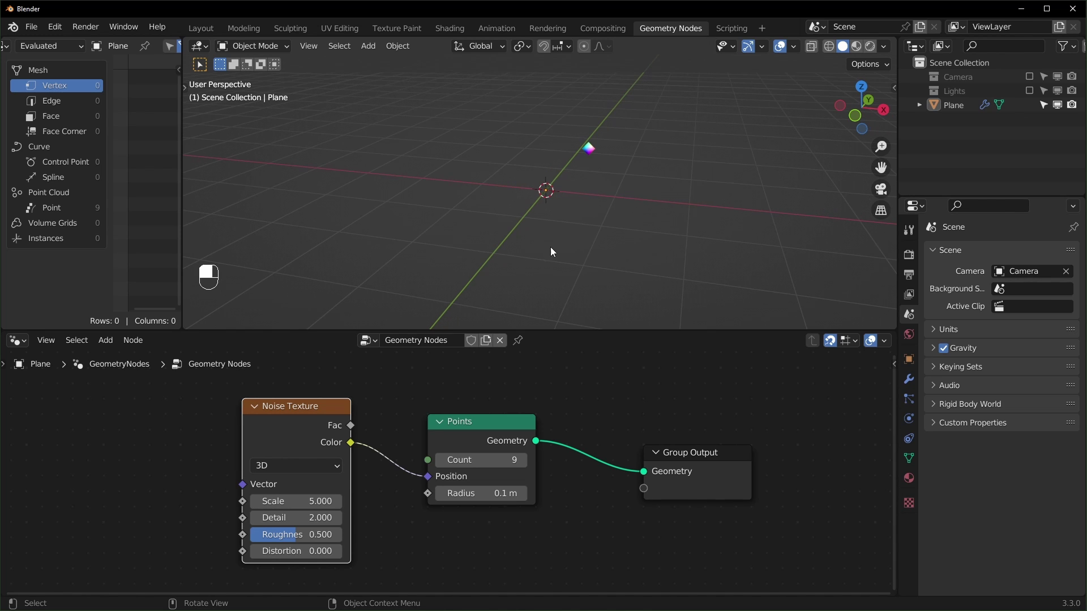
Switch the Noise Texture to 4D and link a new Index node to its W input.
{"action": "left_click", "coordinate": [277, 471]}
{"action": "left_click", "coordinate": [280, 535]}
{"action": "middle_click_drag", "start_coordinate": [96, 456], "coordinate": [202, 454]}
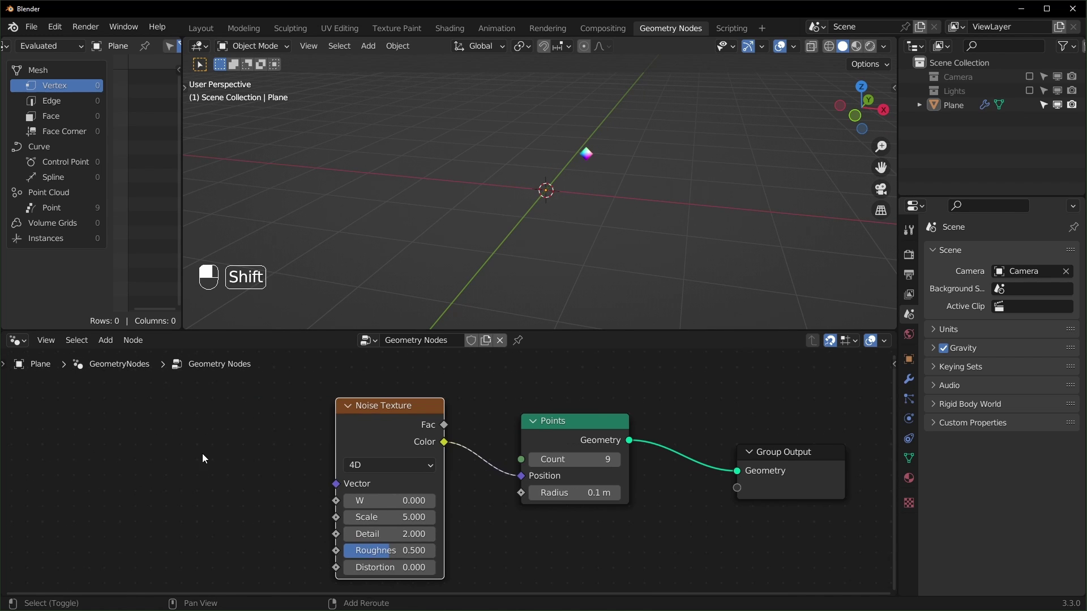
{"action": "key", "text": "shift+a"}
{"action": "type", "text": "index"}
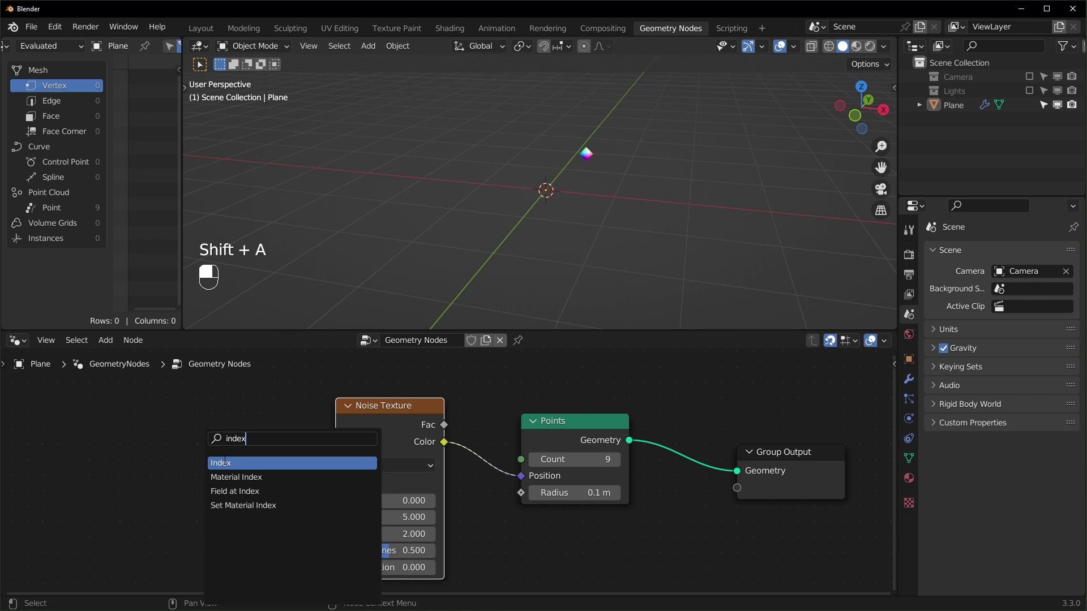
{"action": "left_click", "coordinate": [224, 463]}
{"action": "left_click_drag", "start_coordinate": [226, 471], "coordinate": [332, 500]}
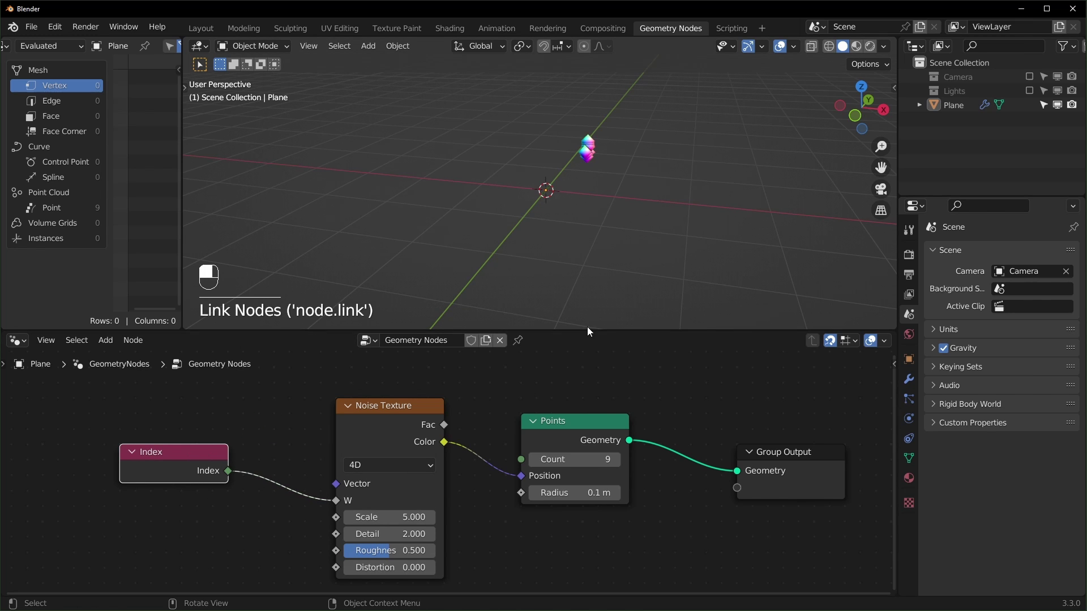
Set the Noise Texture's scale to 4.290 and its detail to 0.
{"action": "middle_click_drag", "start_coordinate": [587, 327], "coordinate": [560, 127]}
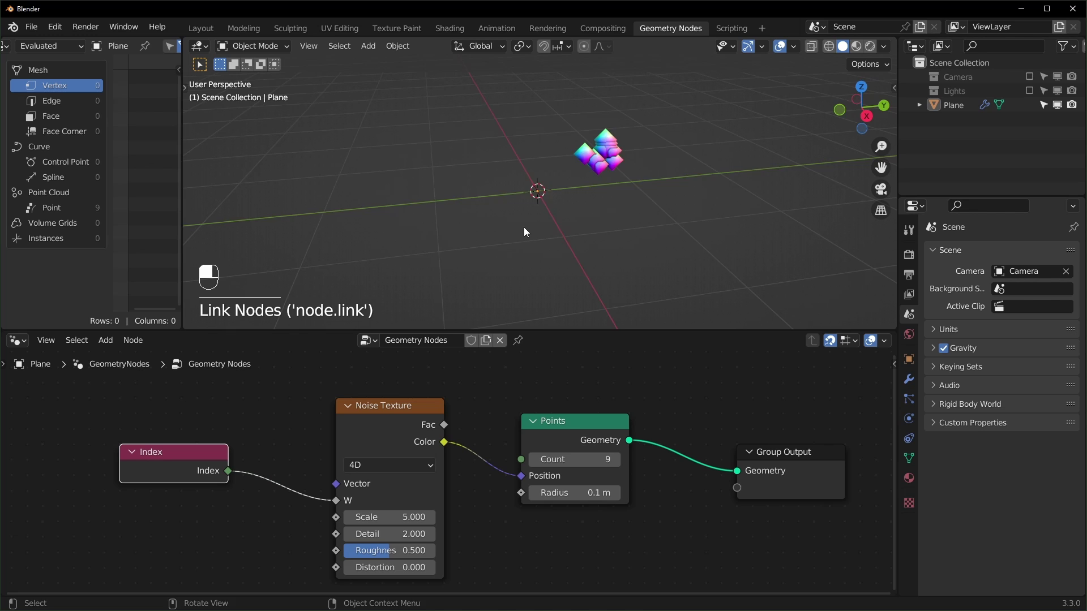
{"action": "middle_click_drag", "start_coordinate": [526, 233], "coordinate": [565, 106]}
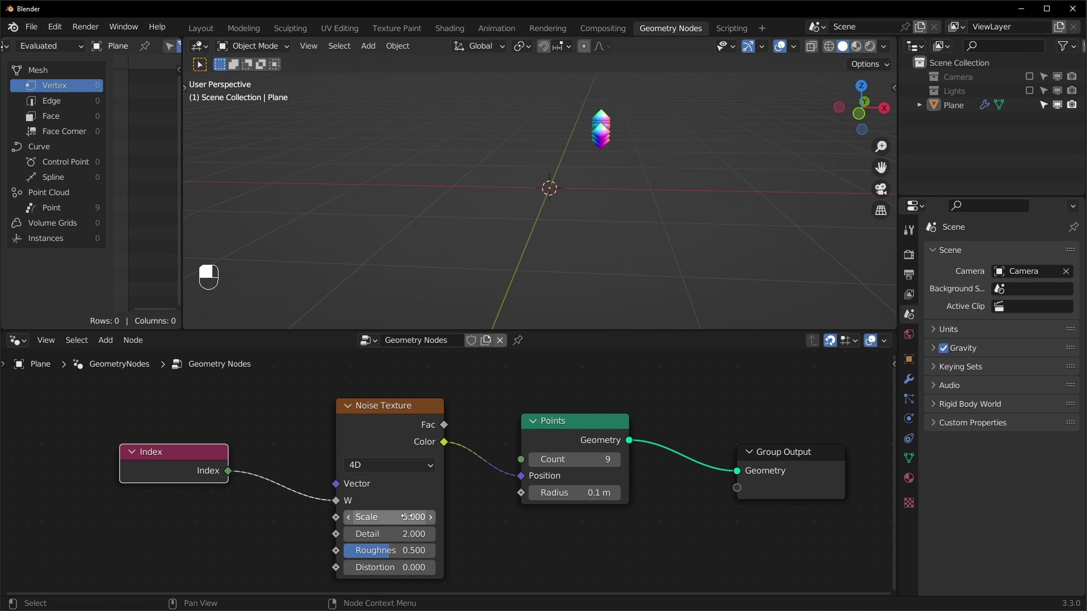
{"action": "mouse_move", "coordinate": [405, 516]}
{"action": "left_mouse_down", "text": "shift"}
{"action": "mouse_move", "coordinate": [374, 517]}
{"action": "mouse_move", "coordinate": [412, 517]}
{"action": "mouse_move", "coordinate": [397, 535]}
{"action": "left_mouse_up", "text": "shift"}
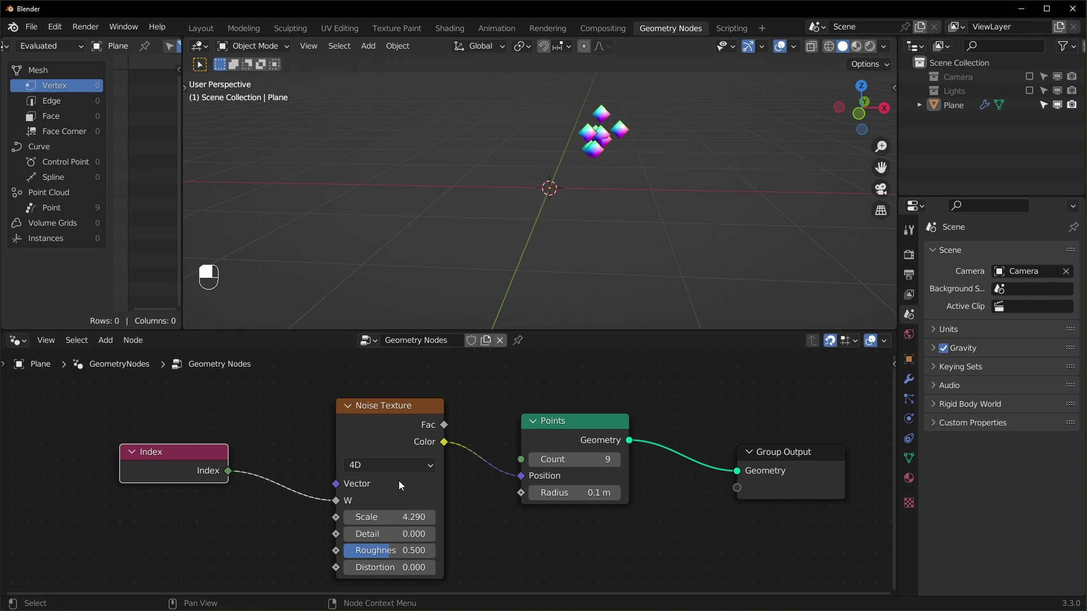
Move the Index and Noise Texture nodes together away from the Points node to free space between them.
{"action": "scroll", "coordinate": [449, 481], "scroll_direction": "down", "scroll_amount": 2}
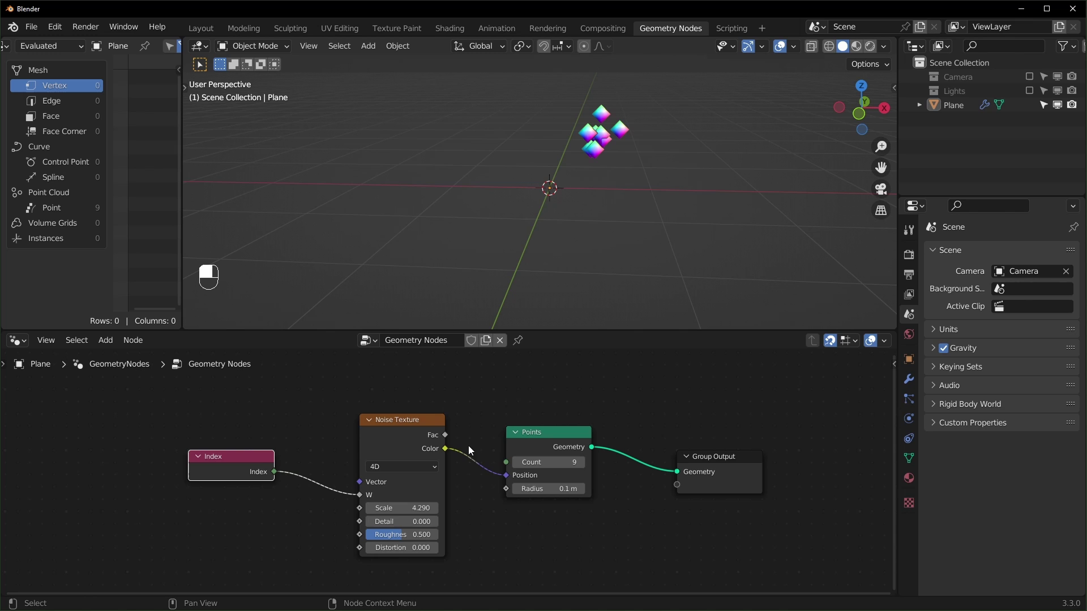
{"action": "left_click_drag", "start_coordinate": [202, 399], "coordinate": [444, 573]}
{"action": "left_click_drag", "start_coordinate": [392, 414], "coordinate": [197, 426]}
{"action": "left_click", "coordinate": [307, 420]}
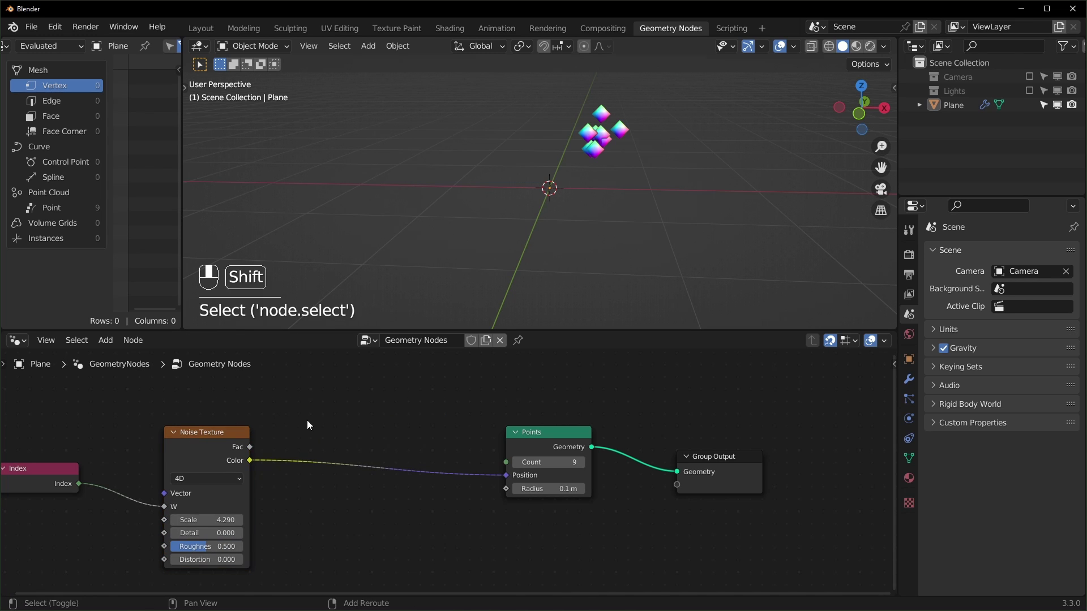
Insert a Vector Math node between Noise Texture and Points, set to Subtract with 0.5 on all three axes.
{"action": "key", "text": "shift+a"}
{"action": "left_click", "coordinate": [308, 420]}
{"action": "type", "text": "vec"}
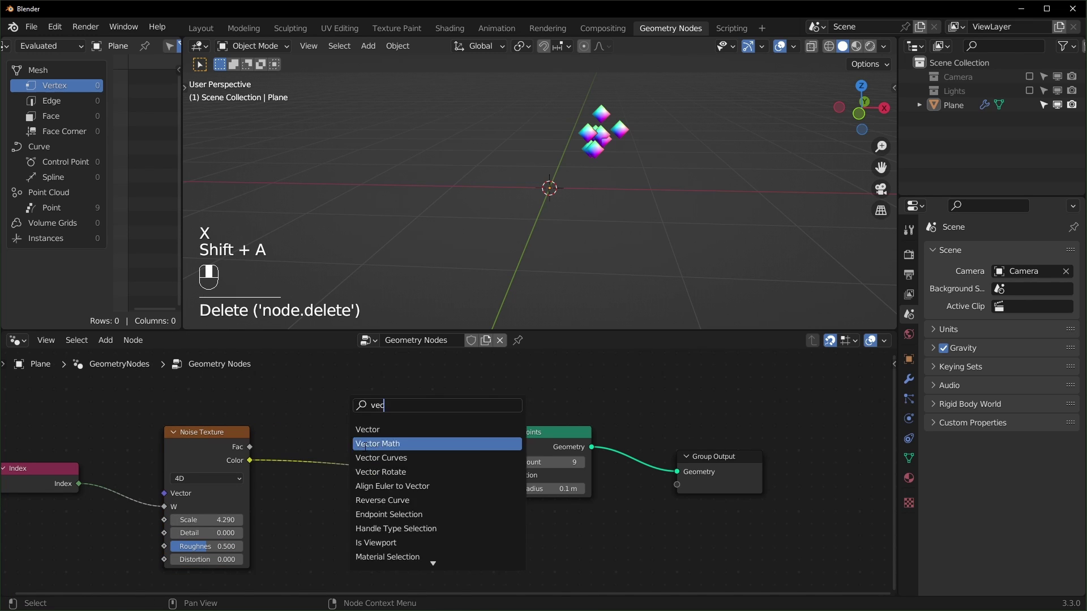
{"action": "left_click", "coordinate": [371, 446]}
{"action": "left_click", "coordinate": [317, 457]}
{"action": "left_click", "coordinate": [330, 454]}
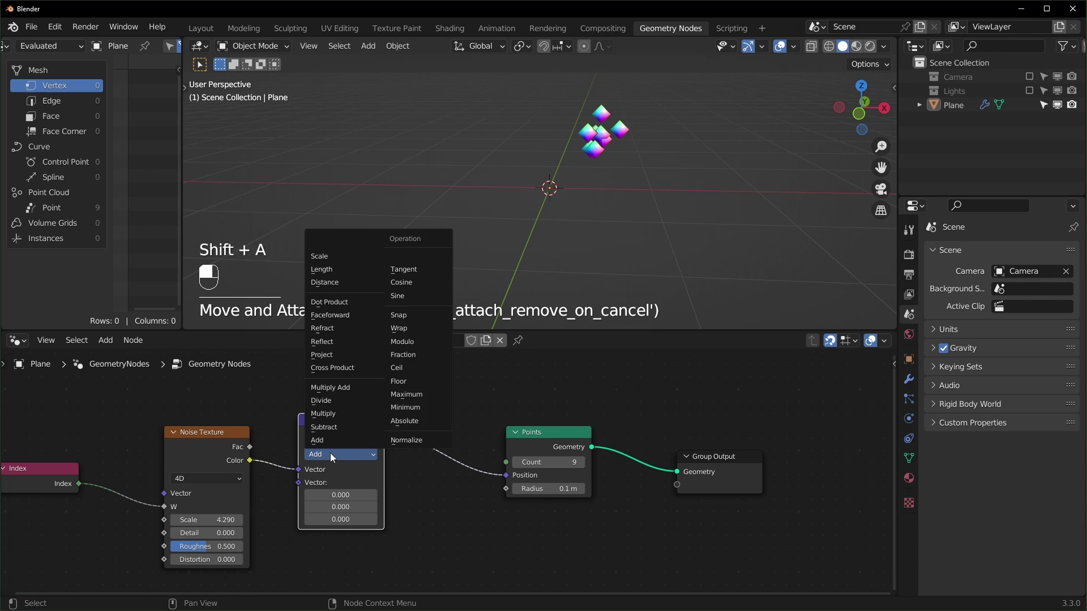
{"action": "left_click", "coordinate": [330, 441]}
{"action": "left_click_drag", "start_coordinate": [343, 495], "coordinate": [344, 519]}
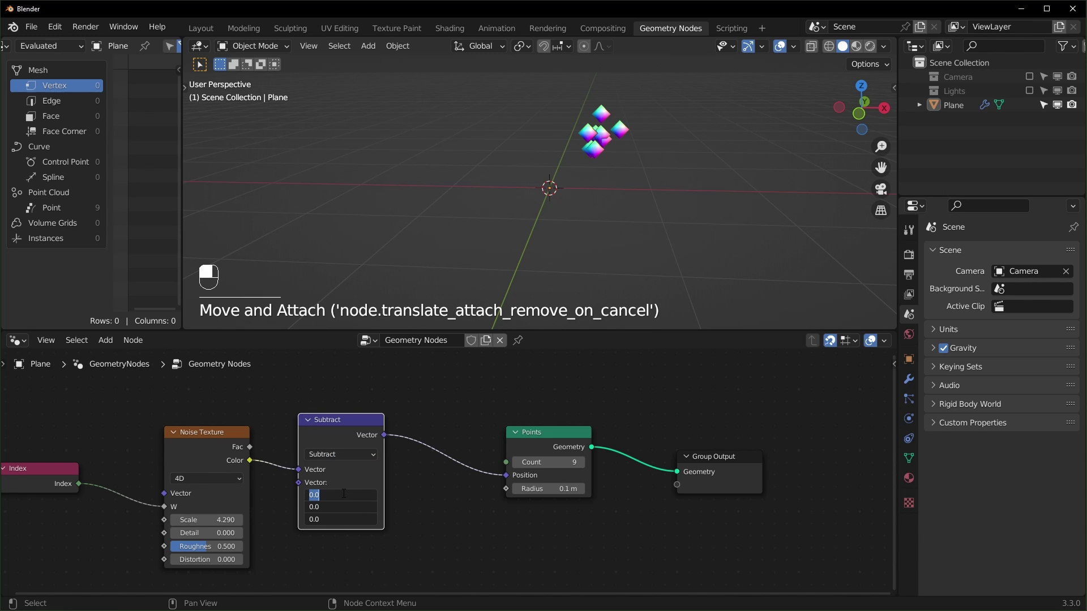
{"action": "type", "text": ".5"}
{"action": "key", "text": "Return"}
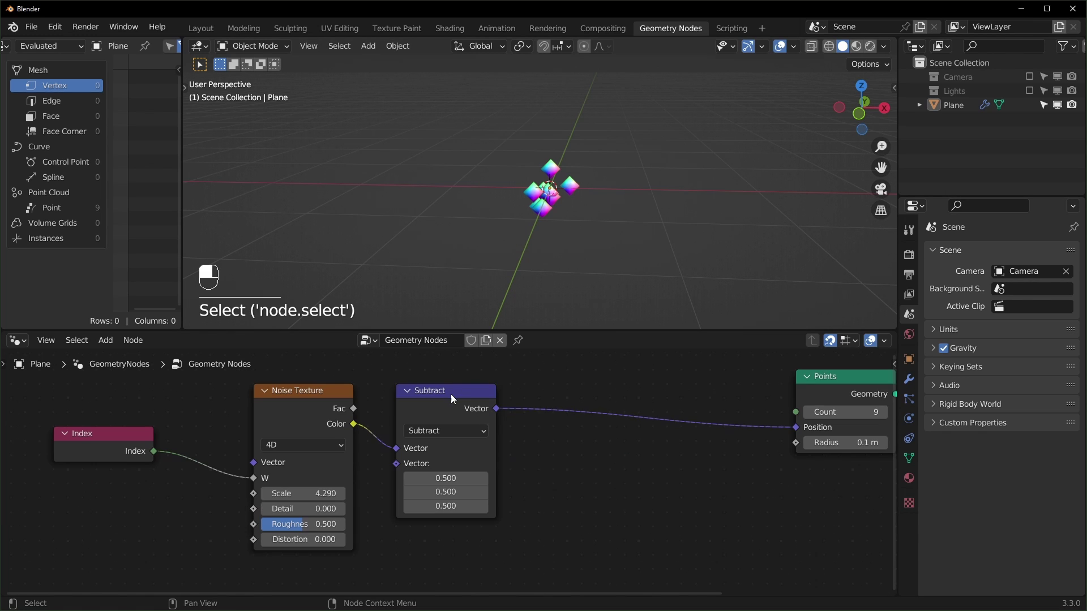
Duplicate the Subtract node onto its link to the Points node and change the copy's operation to Scale.
{"action": "left_click", "coordinate": [451, 396]}
{"action": "key", "text": "shift+d"}
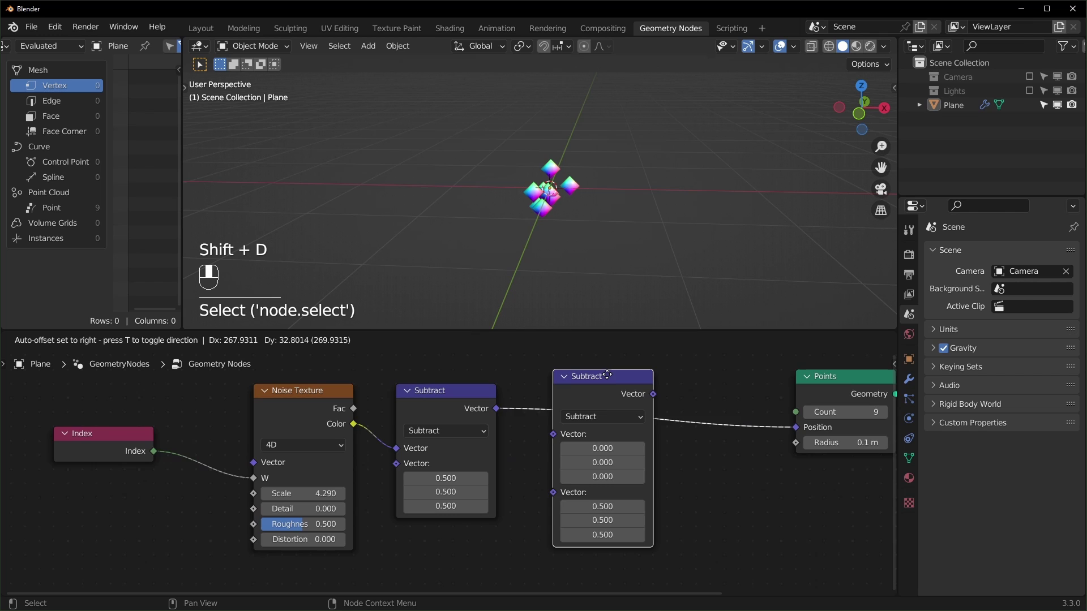
{"action": "left_click", "coordinate": [606, 377]}
{"action": "left_click", "coordinate": [603, 420]}
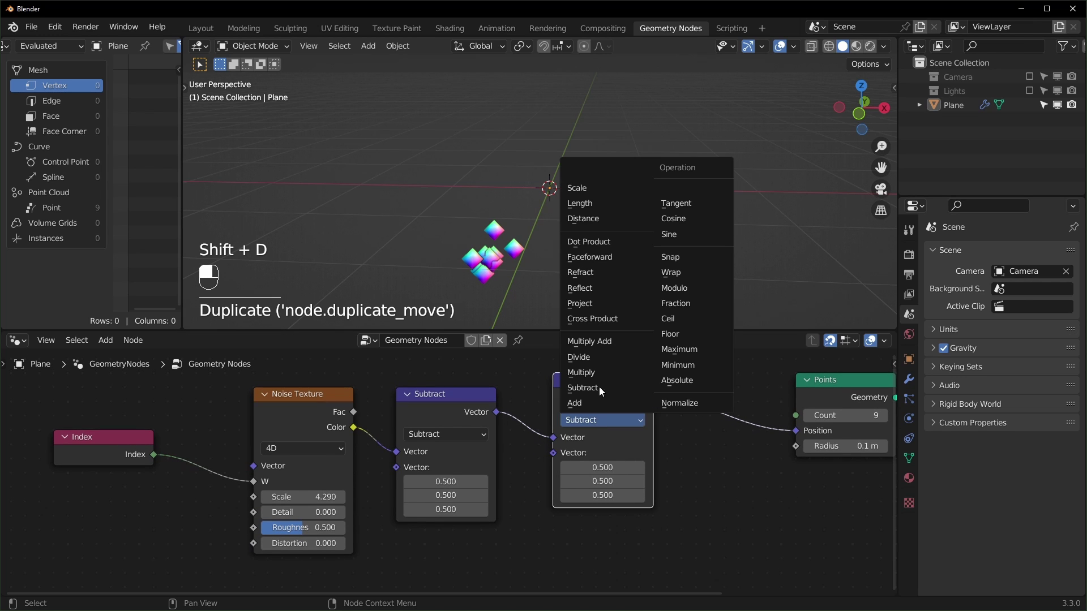
{"action": "left_click", "coordinate": [583, 192]}
{"action": "left_click_drag", "start_coordinate": [610, 407], "coordinate": [596, 407]}
Set the Points node's count to 200.
{"action": "left_click_drag", "start_coordinate": [581, 454], "coordinate": [722, 453], "text": "shift"}
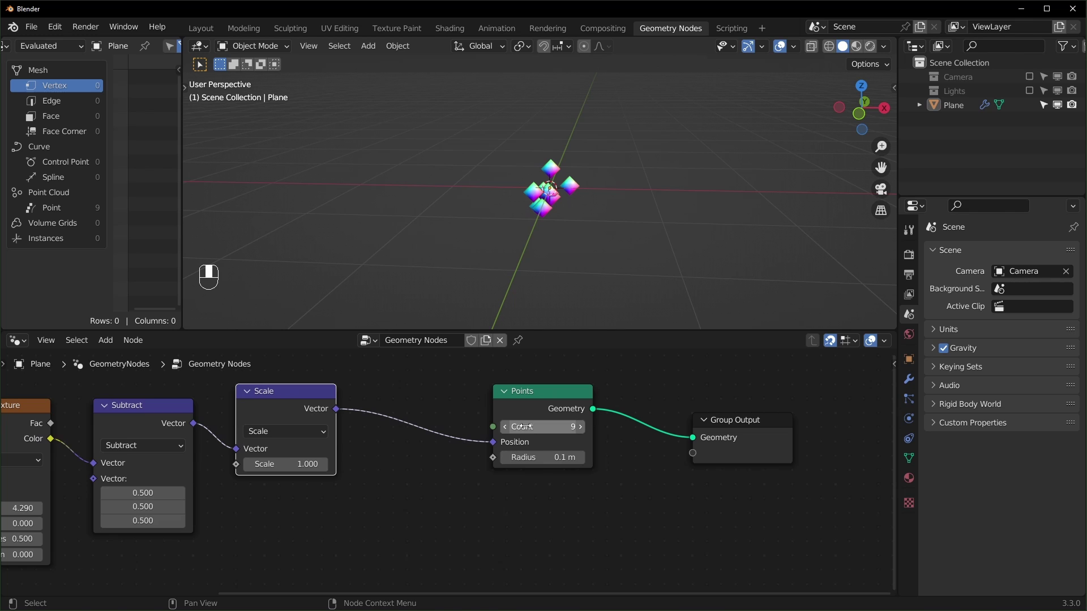
{"action": "left_click", "coordinate": [522, 426]}
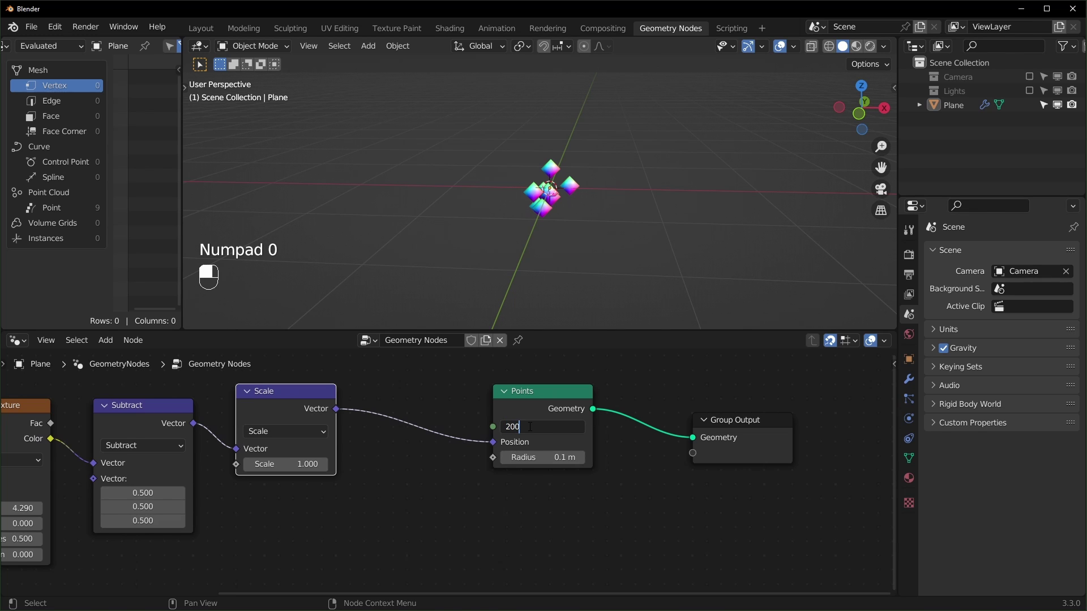
{"action": "key", "text": "Return"}
Add a Math Divide node linked into the Noise Texture's Scale input and place it below the Index node.
{"action": "scroll", "coordinate": [344, 399], "scroll_direction": "down", "scroll_amount": 2}
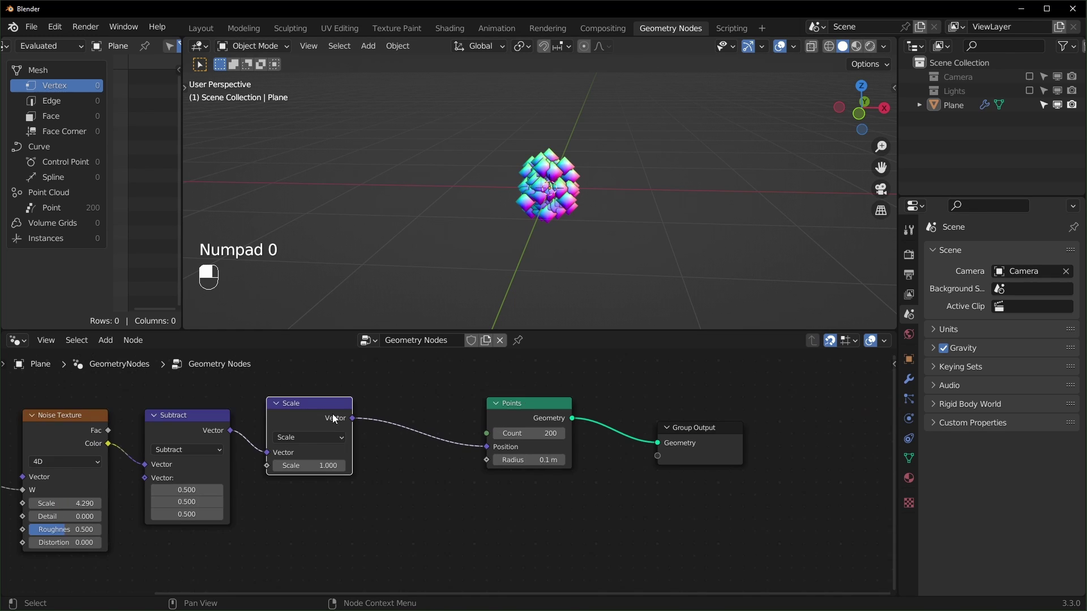
{"action": "middle_click_drag", "start_coordinate": [79, 514], "coordinate": [595, 478]}
{"action": "scroll", "coordinate": [594, 478], "scroll_direction": "up", "scroll_amount": 3}
{"action": "left_click_drag", "start_coordinate": [594, 461], "coordinate": [368, 491], "text": "shift"}
{"action": "right_click", "coordinate": [561, 461]}
{"action": "left_click", "coordinate": [523, 446]}
{"action": "type", "text": "divi"}
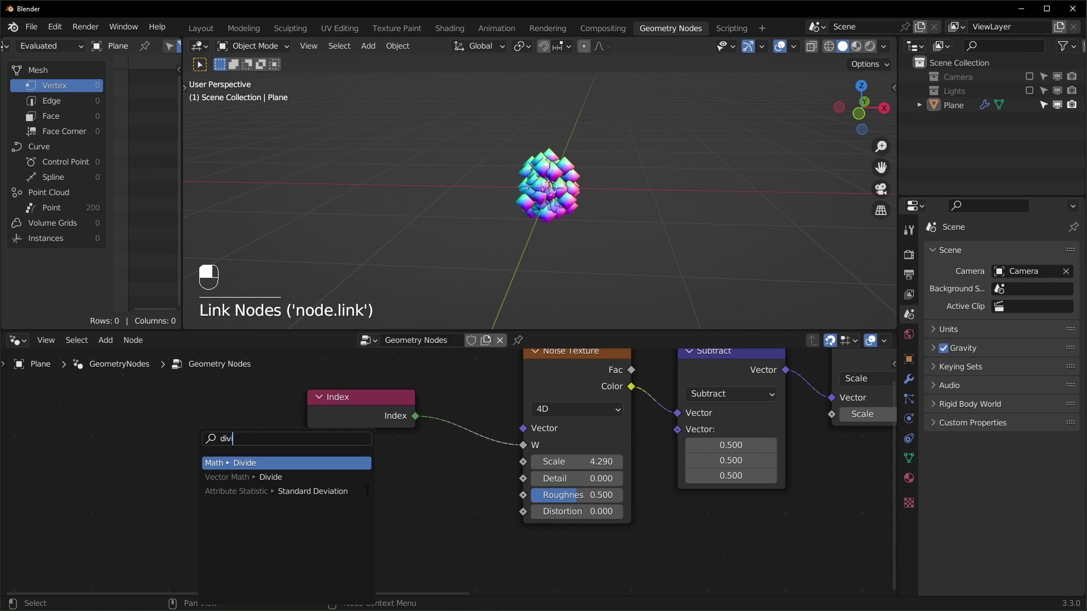
{"action": "key", "text": "Return"}
{"action": "left_click", "coordinate": [320, 520]}
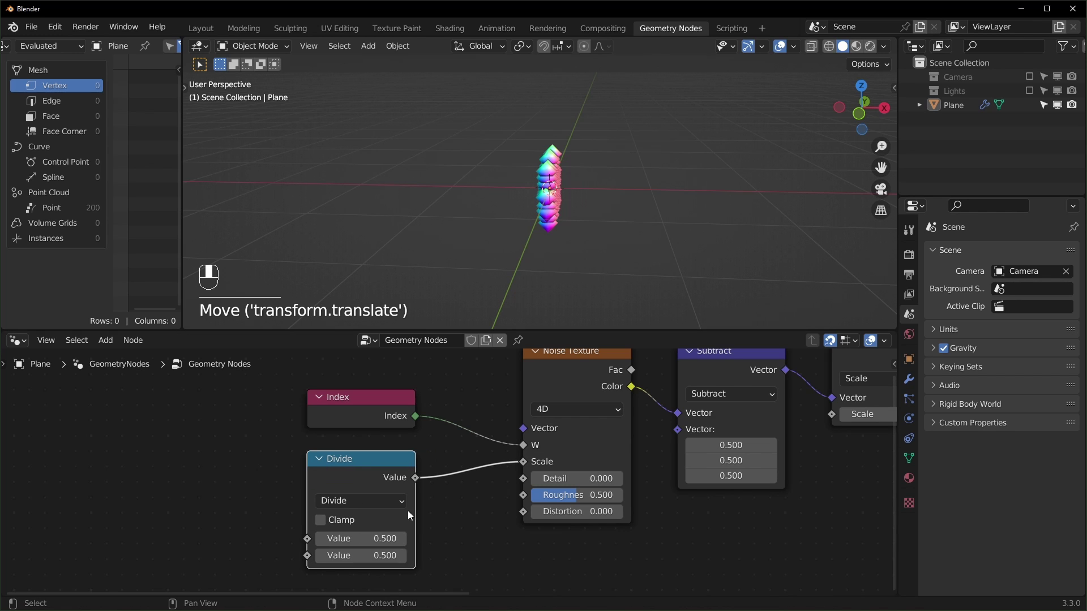
Set the Divide node's second value to 1000 and raise its first value to 72.
{"action": "left_click", "coordinate": [339, 556]}
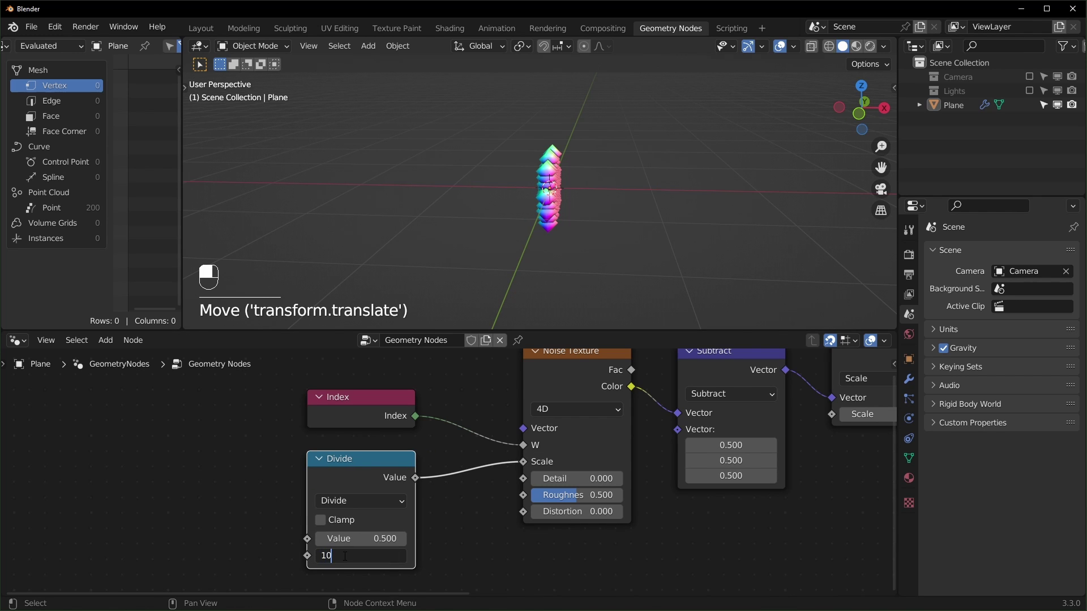
{"action": "key", "text": "Return"}
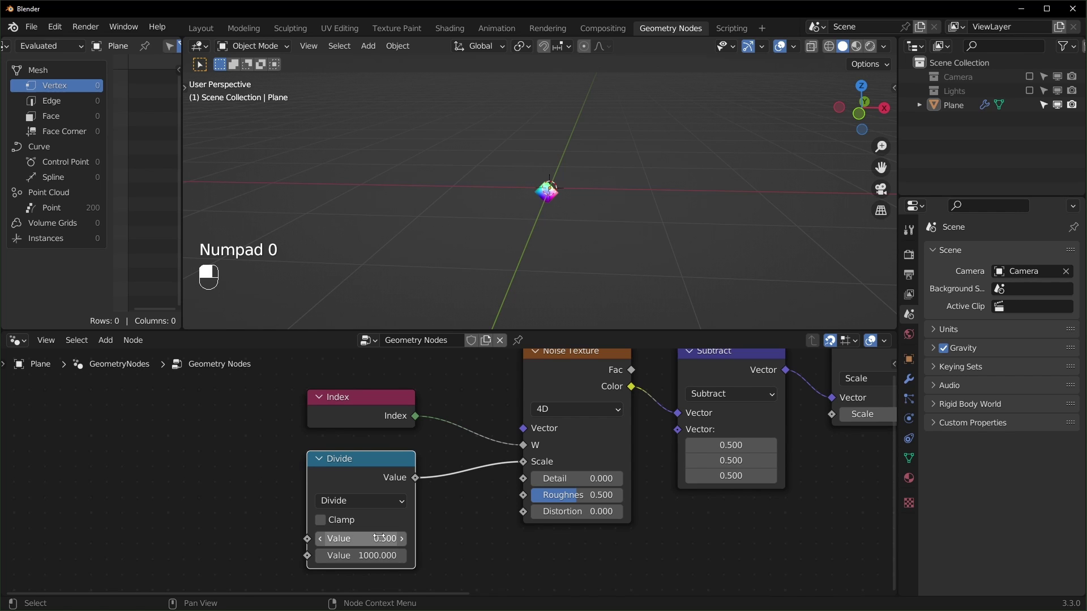
{"action": "left_click_drag", "start_coordinate": [360, 538], "coordinate": [446, 539]}
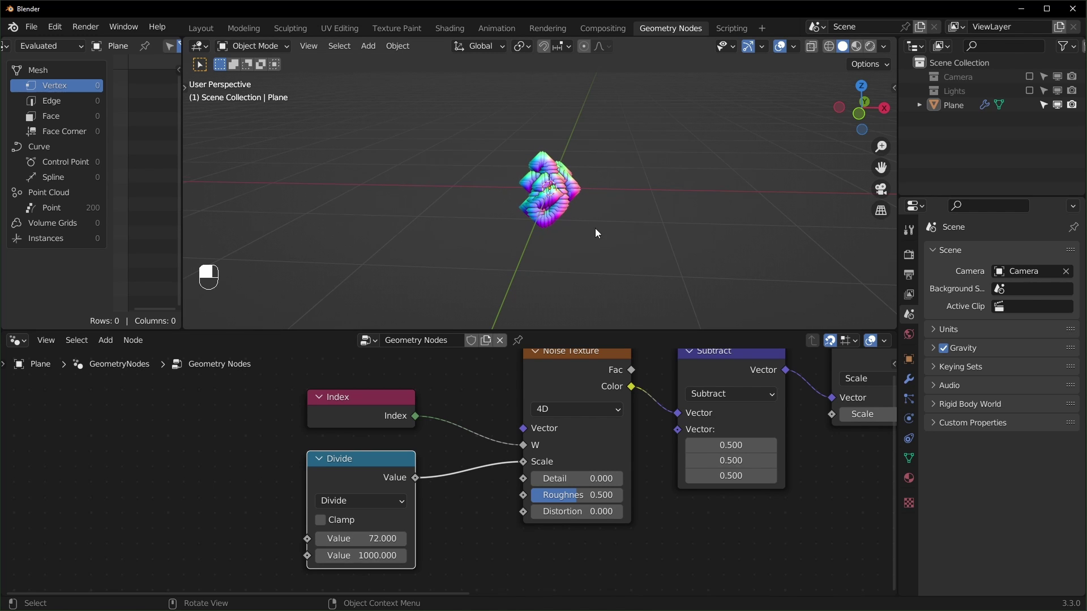
{"action": "scroll", "coordinate": [600, 203], "scroll_direction": "up", "scroll_amount": 5}
{"action": "middle_click_drag", "start_coordinate": [618, 126], "coordinate": [560, 117]}
{"action": "scroll", "coordinate": [545, 214], "scroll_direction": "down", "scroll_amount": 4}
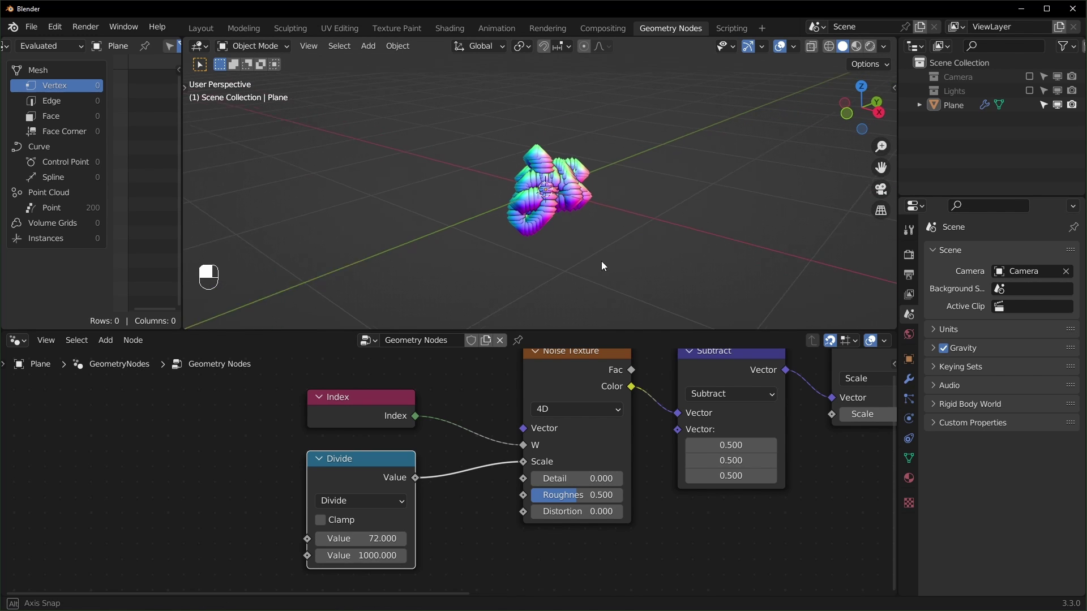
Set the factor of the vector Scale node to 10.
{"action": "scroll", "coordinate": [760, 497], "scroll_direction": "down", "scroll_amount": 2}
{"action": "middle_click_drag", "start_coordinate": [760, 497], "coordinate": [613, 480]}
{"action": "scroll", "coordinate": [612, 480], "scroll_direction": "up", "scroll_amount": 1}
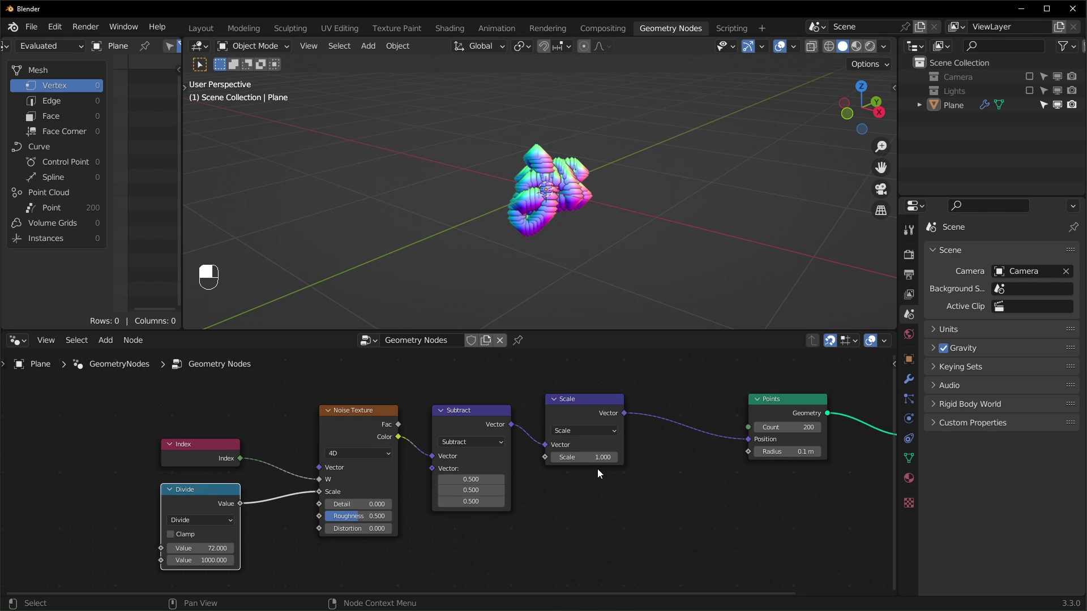
{"action": "left_click_drag", "start_coordinate": [594, 456], "coordinate": [623, 456], "text": "shift"}
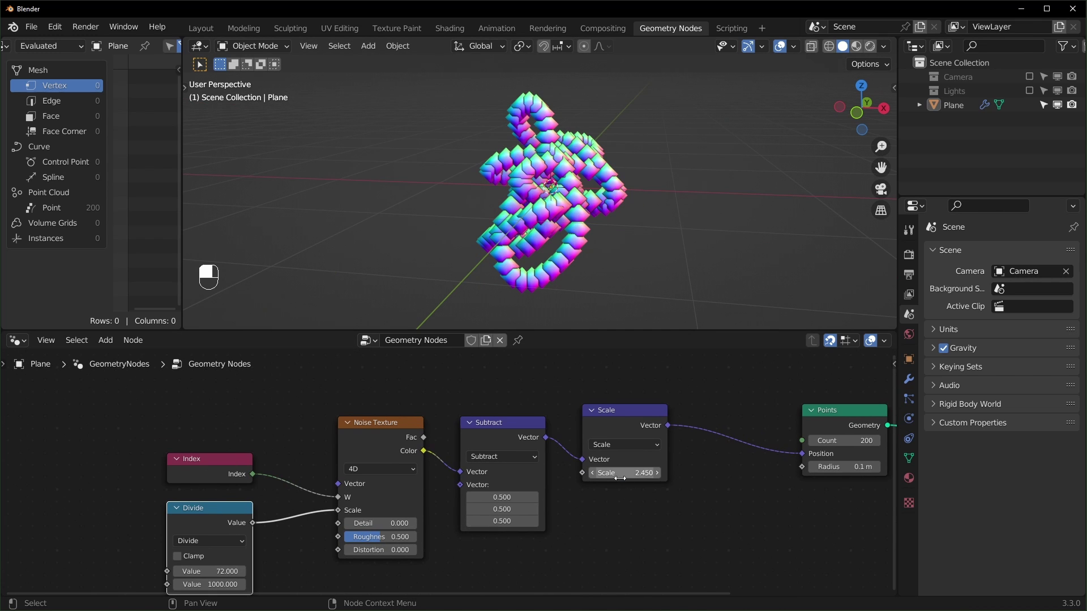
{"action": "left_click", "coordinate": [619, 475]}
{"action": "type", "text": "10"}
{"action": "key", "text": "Return"}
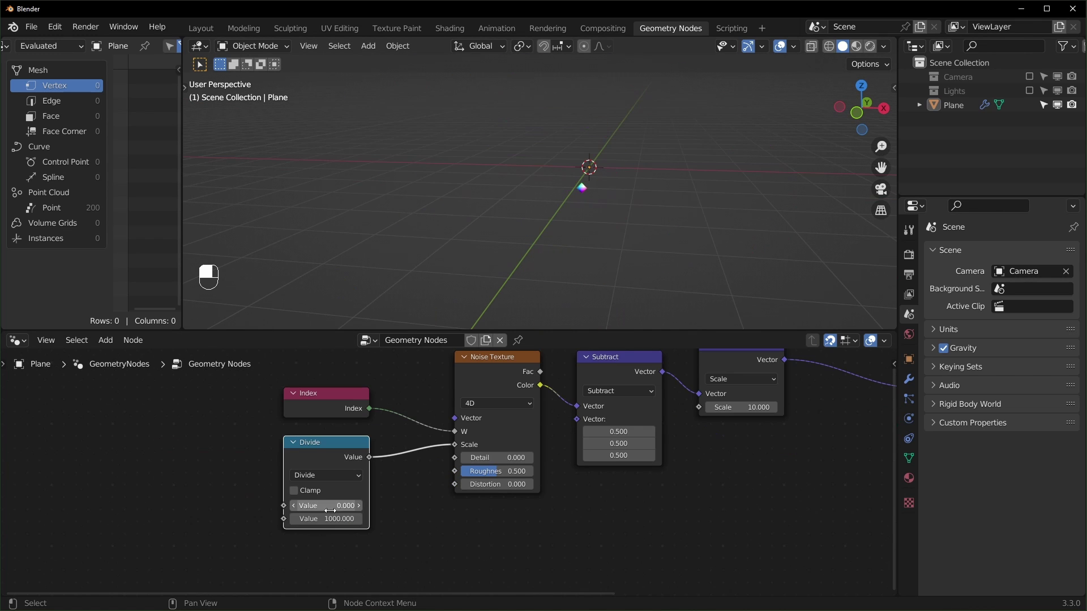
Set the Divide node's first value to 15.
{"action": "mouse_move", "coordinate": [330, 511]}
{"action": "left_mouse_down"}
{"action": "mouse_move", "coordinate": [388, 511]}
{"action": "mouse_move", "coordinate": [336, 506]}
{"action": "left_mouse_up"}
{"action": "left_click", "coordinate": [336, 505]}
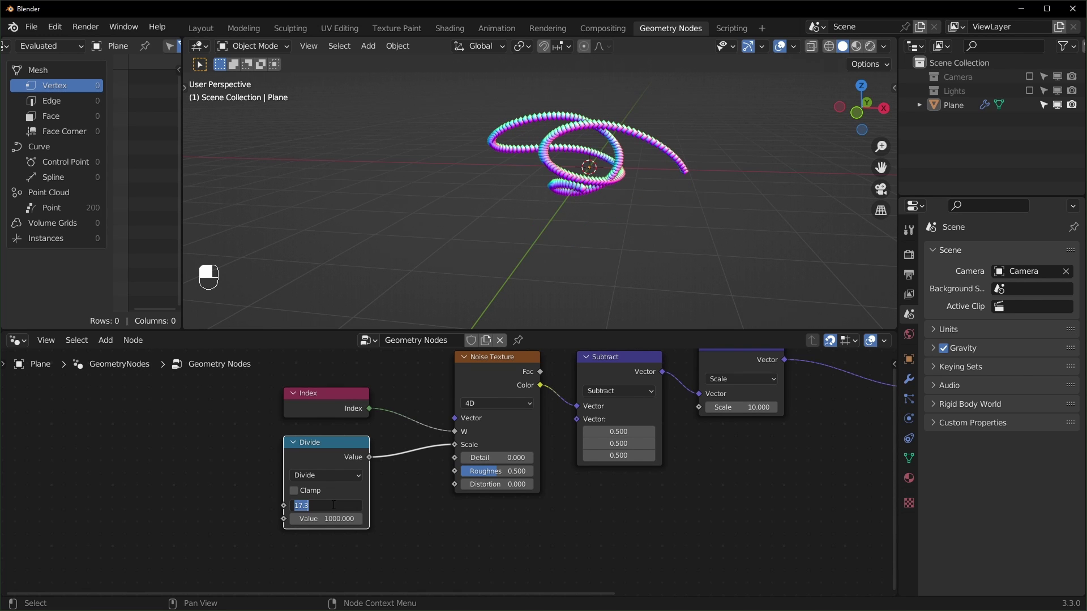
{"action": "type", "text": "15"}
{"action": "key", "text": "Return"}
{"action": "middle_click_drag", "start_coordinate": [596, 209], "coordinate": [537, 305]}
{"action": "key", "text": "Home"}
Move the Points node closer to the Scale node and Group Output farther away to free space between them.
{"action": "middle_click_drag", "start_coordinate": [689, 466], "coordinate": [447, 580]}
{"action": "scroll", "coordinate": [566, 456], "scroll_direction": "up", "scroll_amount": 6}
{"action": "left_click_drag", "start_coordinate": [396, 467], "coordinate": [304, 468]}
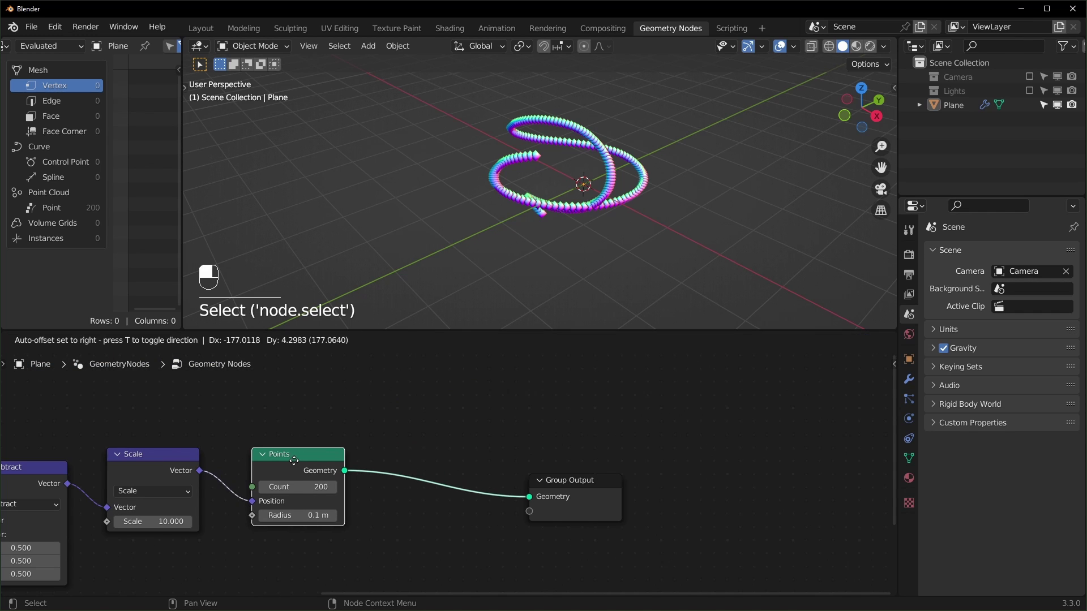
{"action": "left_click_drag", "start_coordinate": [572, 480], "coordinate": [743, 467]}
Insert a Points to Volume node on the link between Points and Group Output.
{"action": "left_click", "coordinate": [584, 443], "text": "shift"}
{"action": "key", "text": "shift+a"}
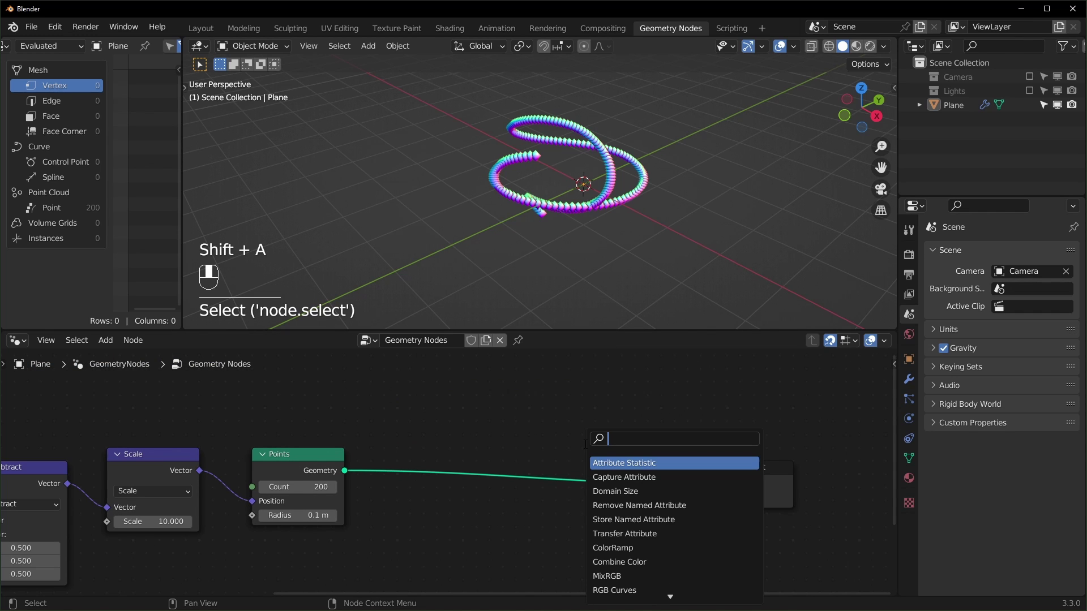
{"action": "type", "text": "points to v"}
{"action": "key", "text": "Return"}
{"action": "left_click", "coordinate": [412, 461]}
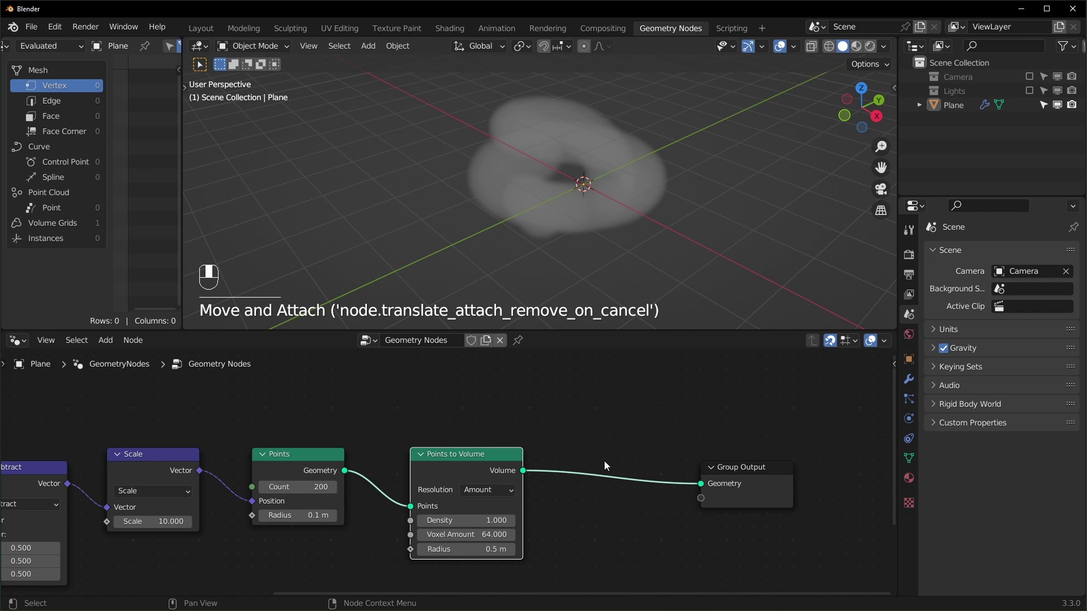
Insert a Volume to Mesh node on the link between Points to Volume and Group Output.
{"action": "middle_click_drag", "start_coordinate": [596, 454], "coordinate": [561, 416]}
{"action": "scroll", "coordinate": [580, 433], "scroll_direction": "up", "scroll_amount": 2}
{"action": "key", "text": "shift+a"}
{"action": "type", "text": "sv"}
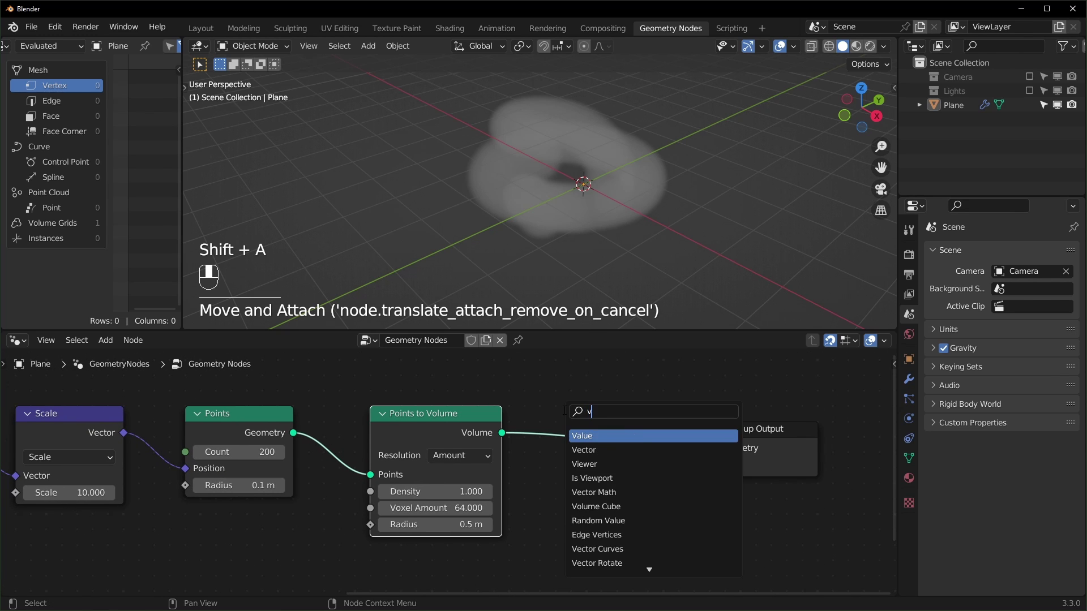
{"action": "middle_click_drag", "start_coordinate": [771, 199], "coordinate": [566, 243]}
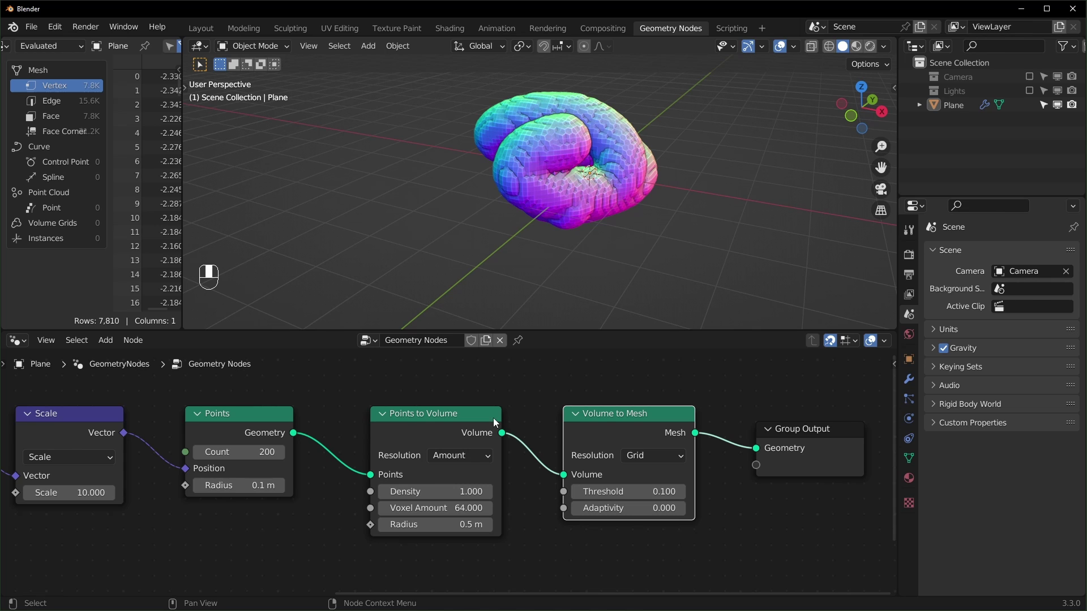
Switch the Points to Volume resolution to Size and set its voxel size to 0.1 m.
{"action": "left_click", "coordinate": [457, 456]}
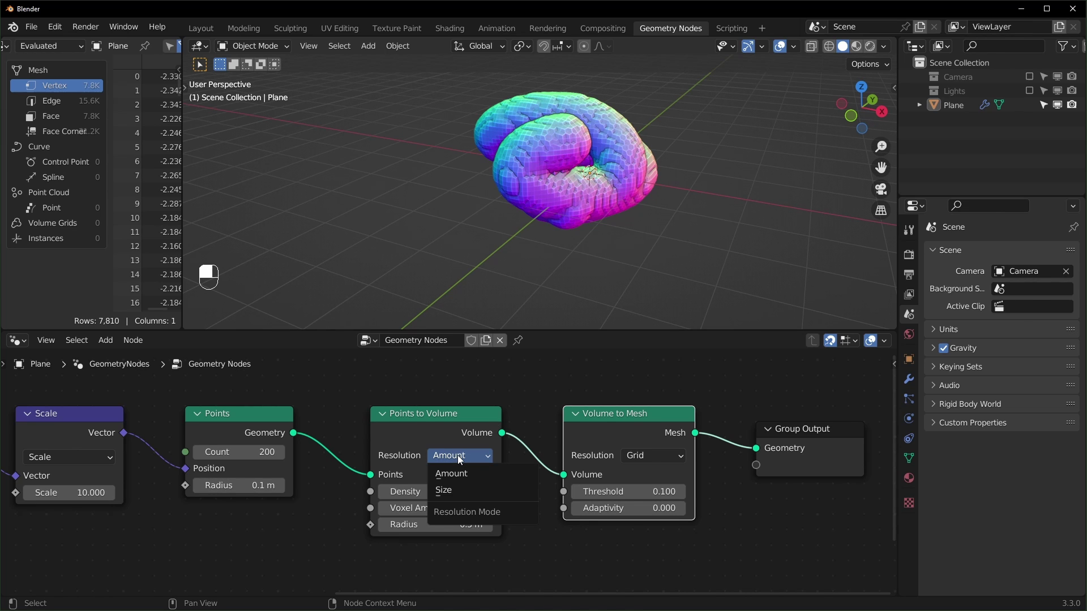
{"action": "left_click", "coordinate": [450, 491]}
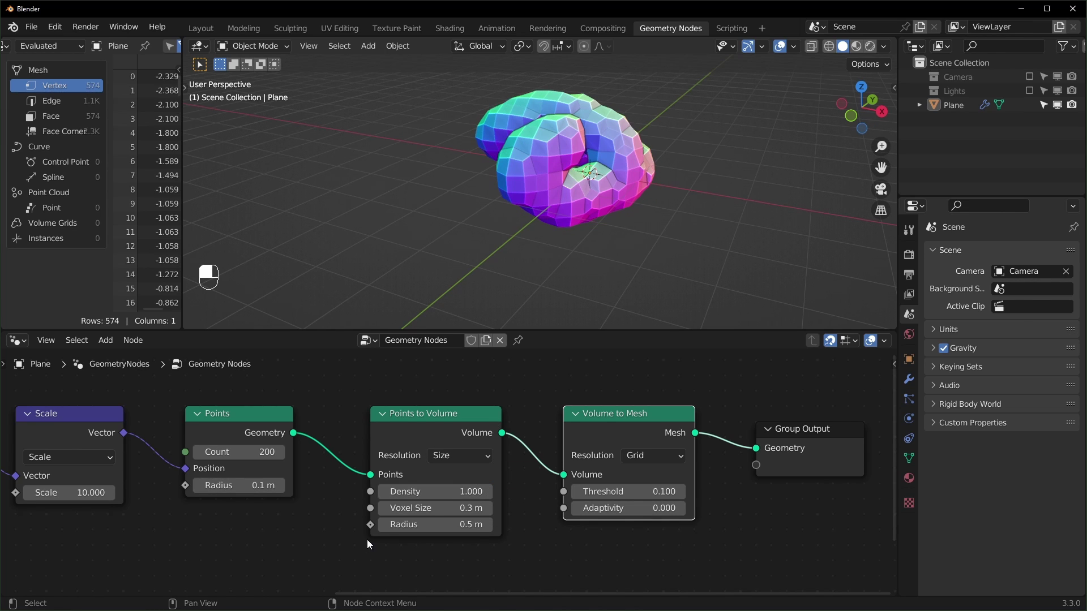
{"action": "middle_click_drag", "start_coordinate": [447, 508], "coordinate": [524, 467]}
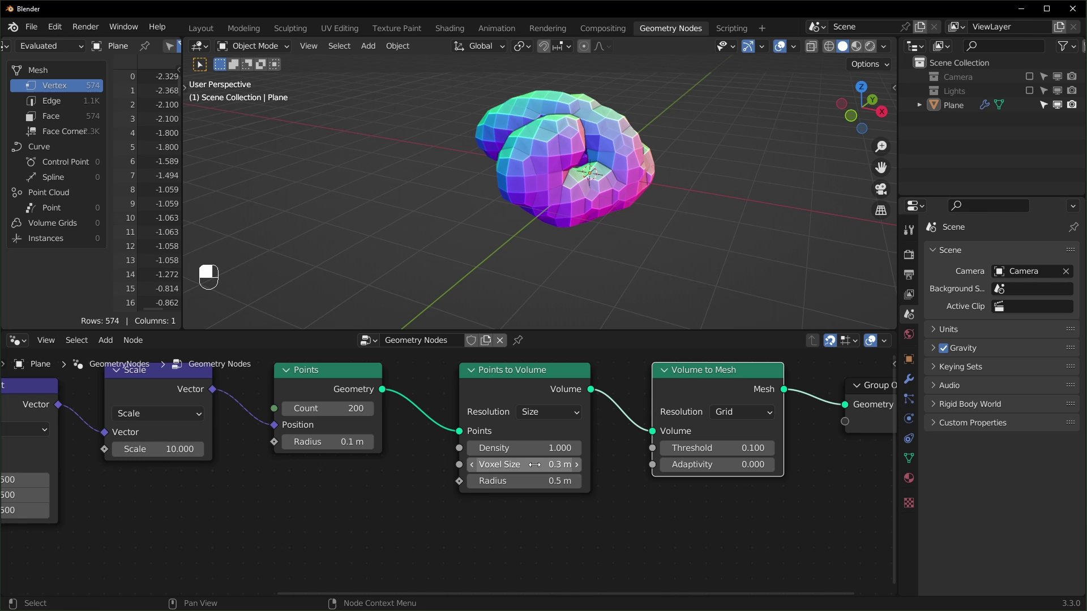
{"action": "left_click", "coordinate": [530, 465]}
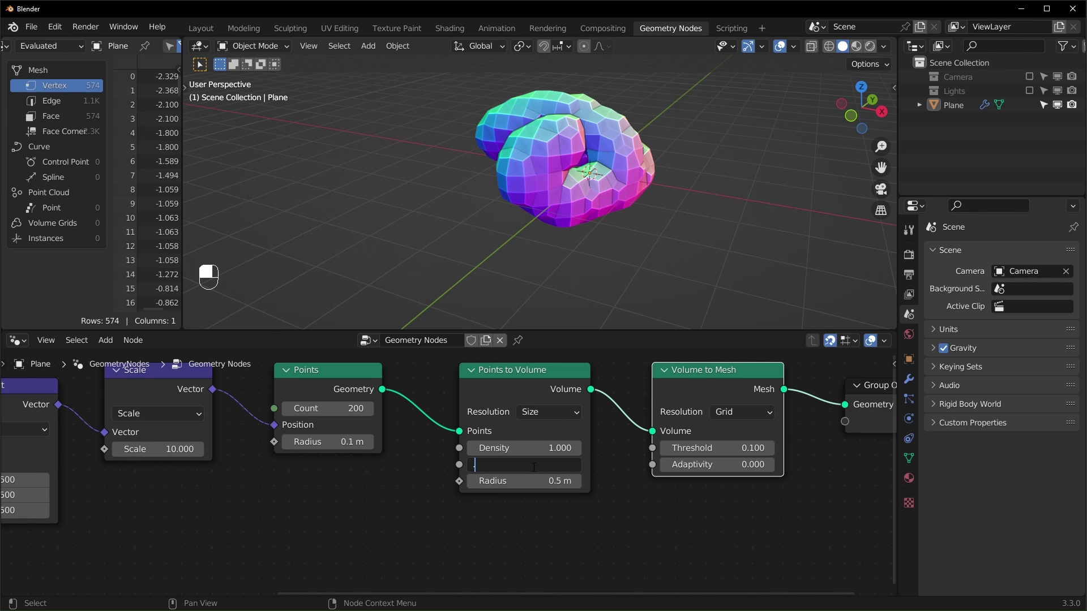
{"action": "type", "text": "0.1"}
{"action": "key", "text": "Return"}
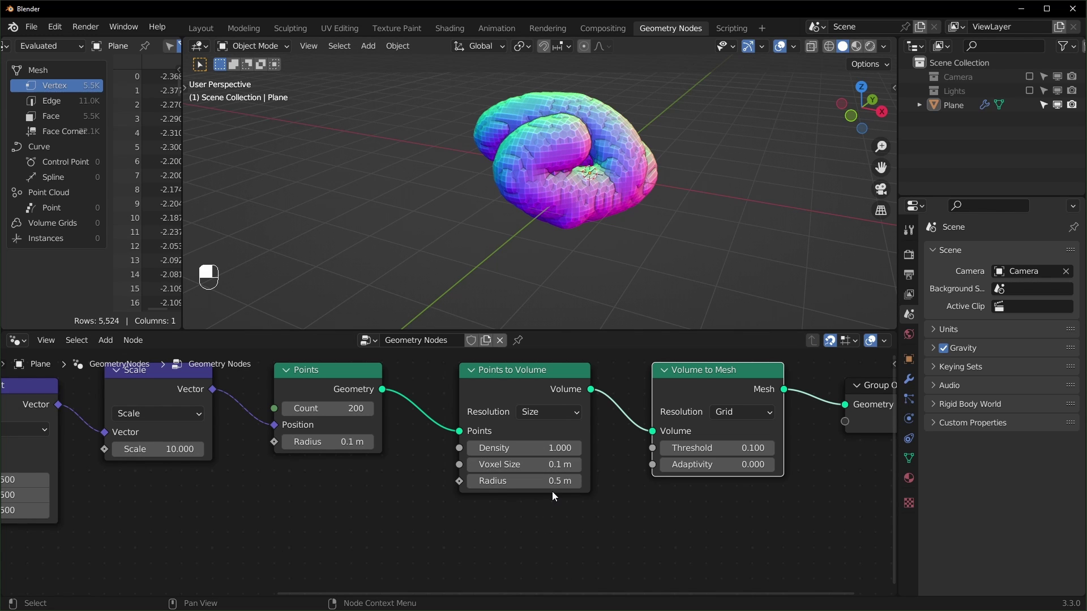
Reduce the Points to Volume radius, trying 0.05 m and 0.1 m and settling on 0.2 m.
{"action": "left_click_drag", "start_coordinate": [552, 481], "coordinate": [495, 480], "text": "shift"}
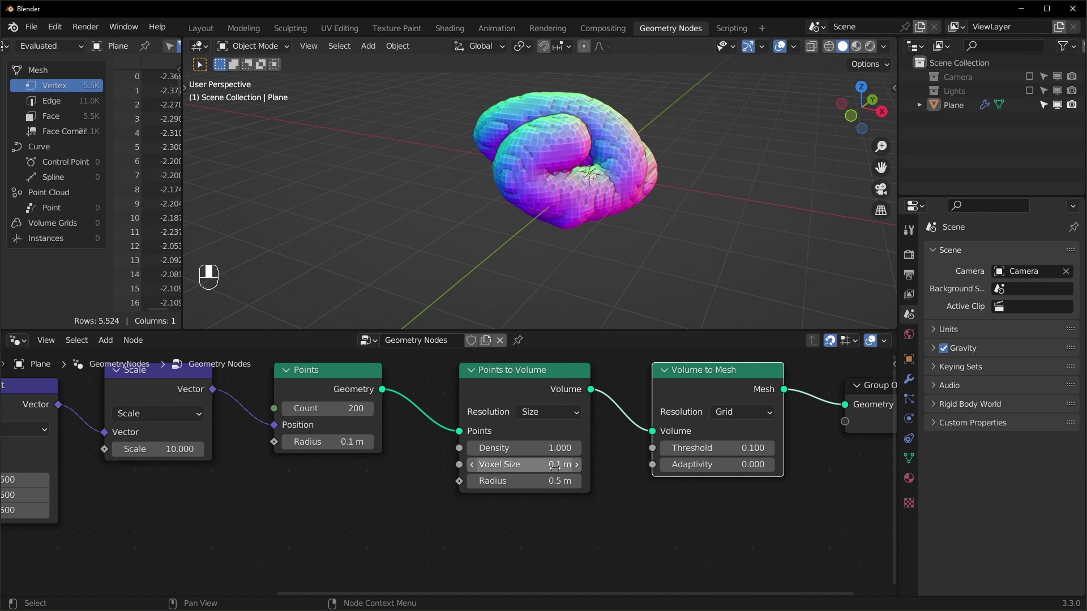
{"action": "left_click_drag", "start_coordinate": [558, 481], "coordinate": [518, 481], "text": "shift"}
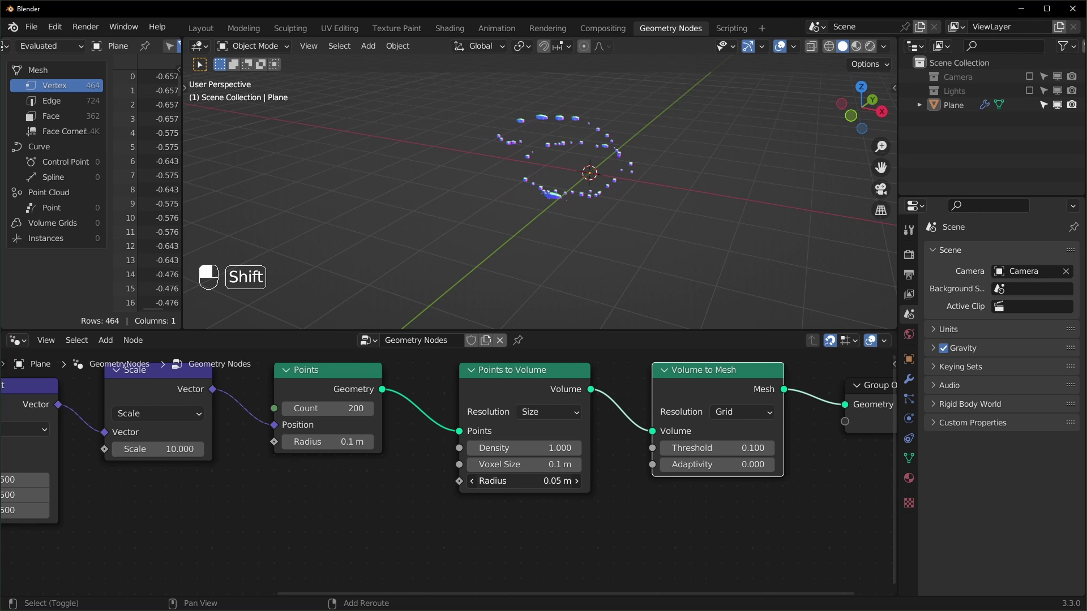
{"action": "scroll", "coordinate": [555, 202], "scroll_direction": "up", "scroll_amount": 5}
{"action": "scroll", "coordinate": [617, 197], "scroll_direction": "down", "scroll_amount": 3}
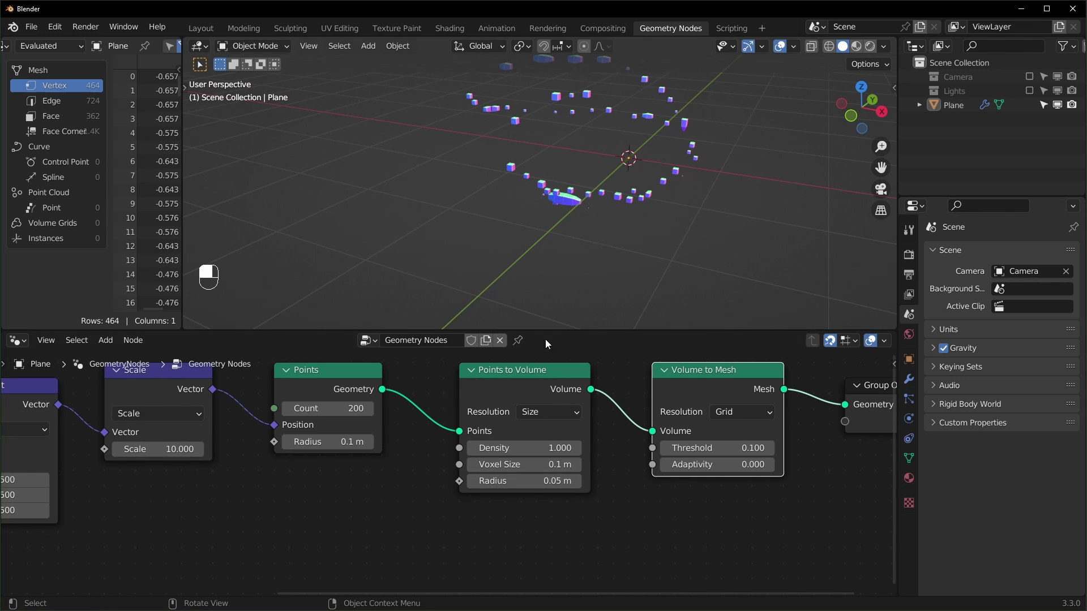
{"action": "double_click", "coordinate": [524, 481]}
{"action": "type", "text": "0.1"}
{"action": "key", "text": "Return"}
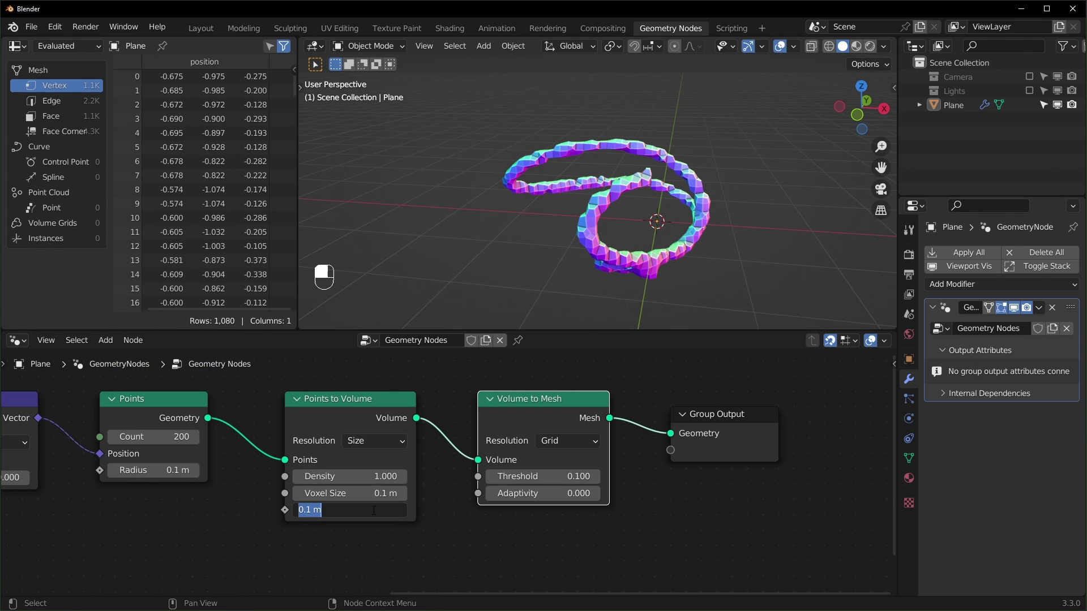
{"action": "left_click", "coordinate": [373, 510]}
{"action": "type", "text": ".2"}
{"action": "key", "text": "Return"}
{"action": "middle_click_drag", "start_coordinate": [601, 243], "coordinate": [583, 170]}
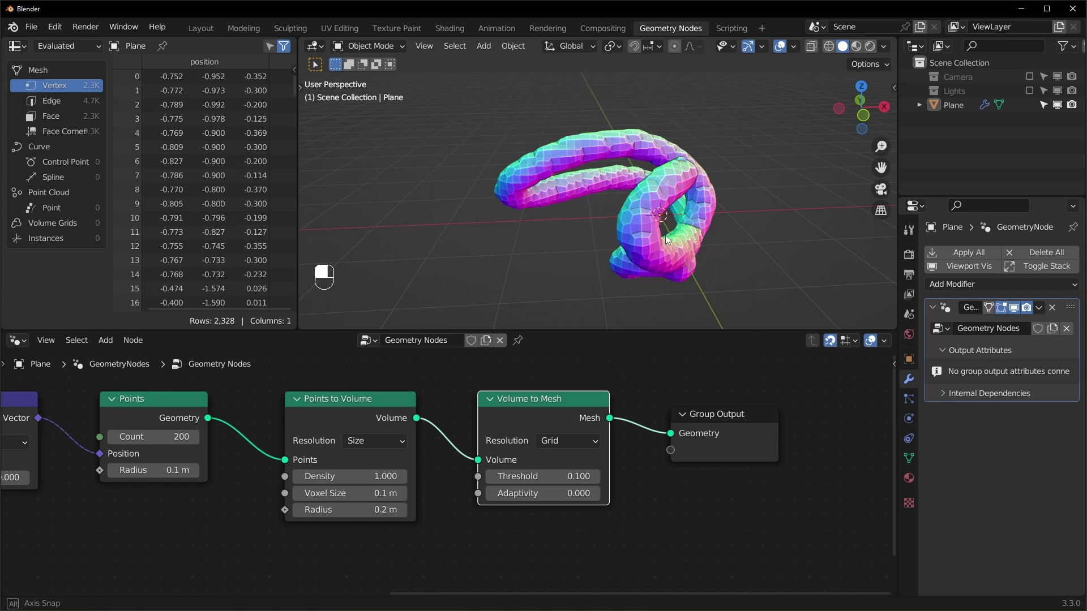
{"action": "scroll", "coordinate": [573, 115], "scroll_direction": "up", "scroll_amount": 4}
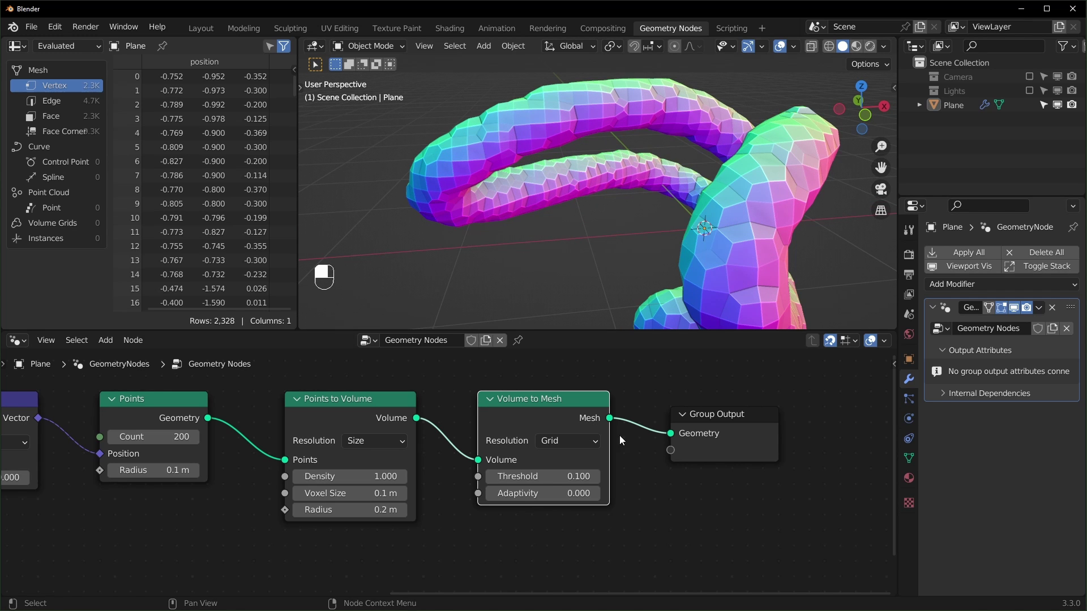
Move Group Output farther from the Volume to Mesh node to free space for another node.
{"action": "scroll", "coordinate": [656, 456], "scroll_direction": "down", "scroll_amount": 3}
{"action": "middle_click_drag", "start_coordinate": [680, 510], "coordinate": [606, 509]}
{"action": "left_click", "coordinate": [607, 504]}
{"action": "left_click_drag", "start_coordinate": [603, 428], "coordinate": [787, 418]}
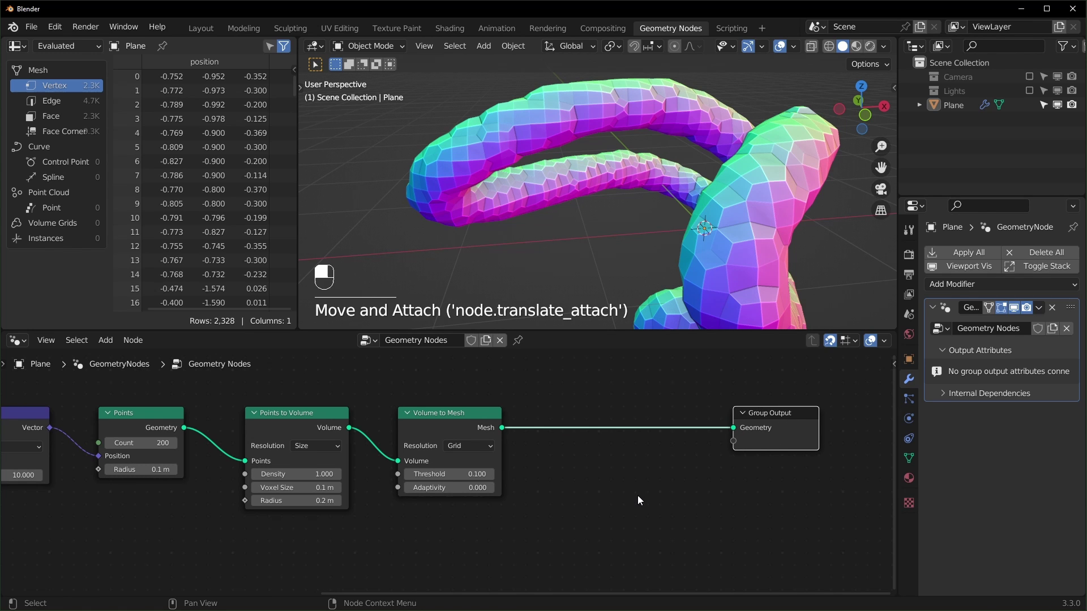
Turn the spreadsheet into an Asset Browser showing the Assets library and insert its Smooth Mesh node group between Volume to Mesh and Group Output.
{"action": "left_click", "coordinate": [17, 46]}
{"action": "left_click", "coordinate": [446, 128]}
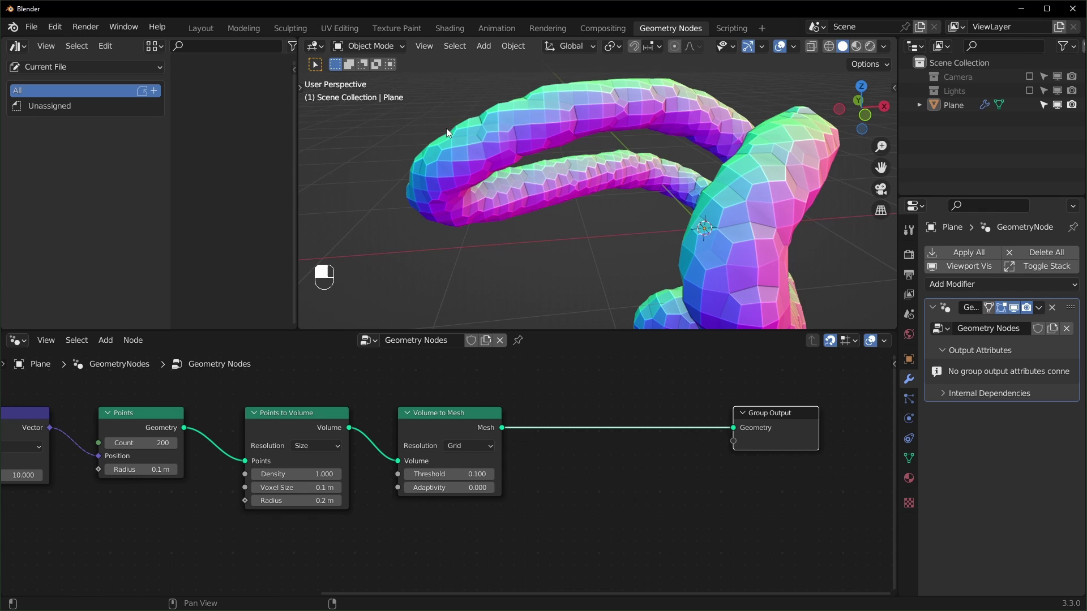
{"action": "left_click", "coordinate": [39, 66]}
{"action": "left_click", "coordinate": [68, 83]}
{"action": "left_click", "coordinate": [214, 101]}
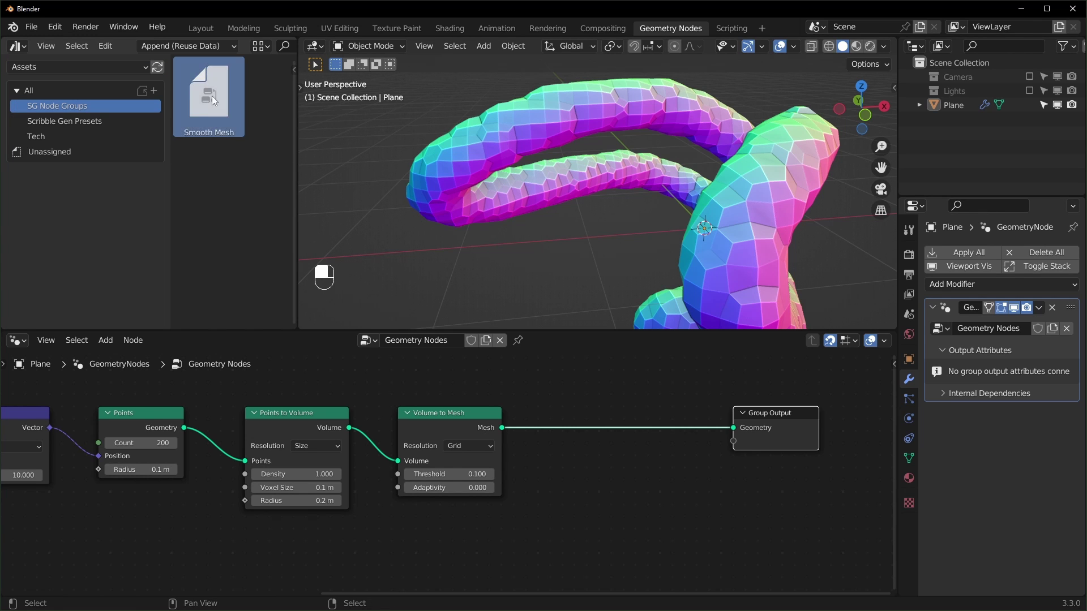
{"action": "left_click_drag", "start_coordinate": [214, 101], "coordinate": [616, 419]}
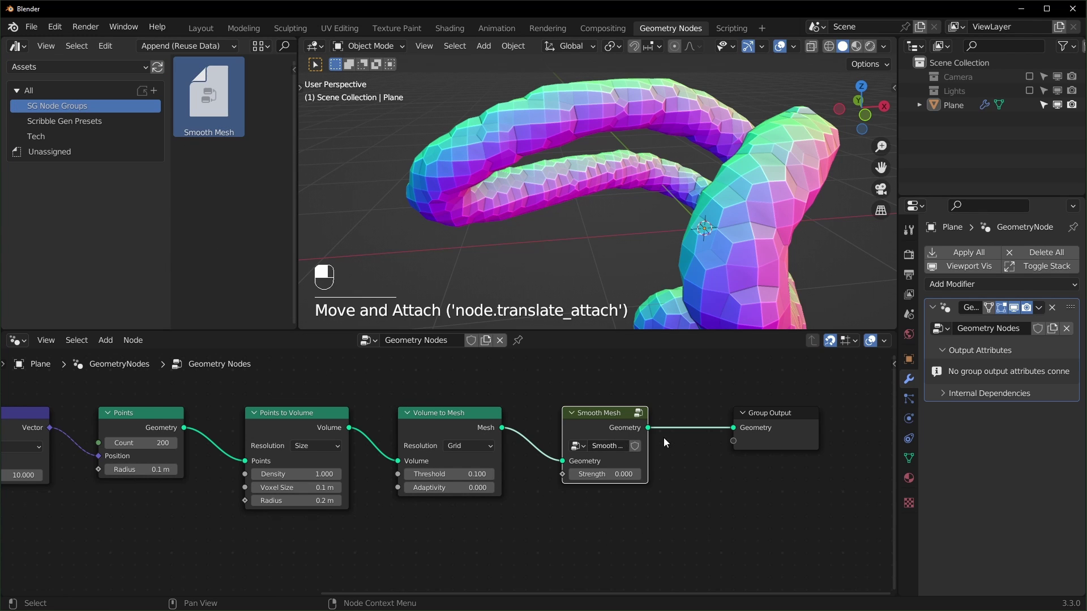
Try a Smooth modifier with 70 repeats on the plane, and remove it again.
{"action": "left_click", "coordinate": [1004, 284]}
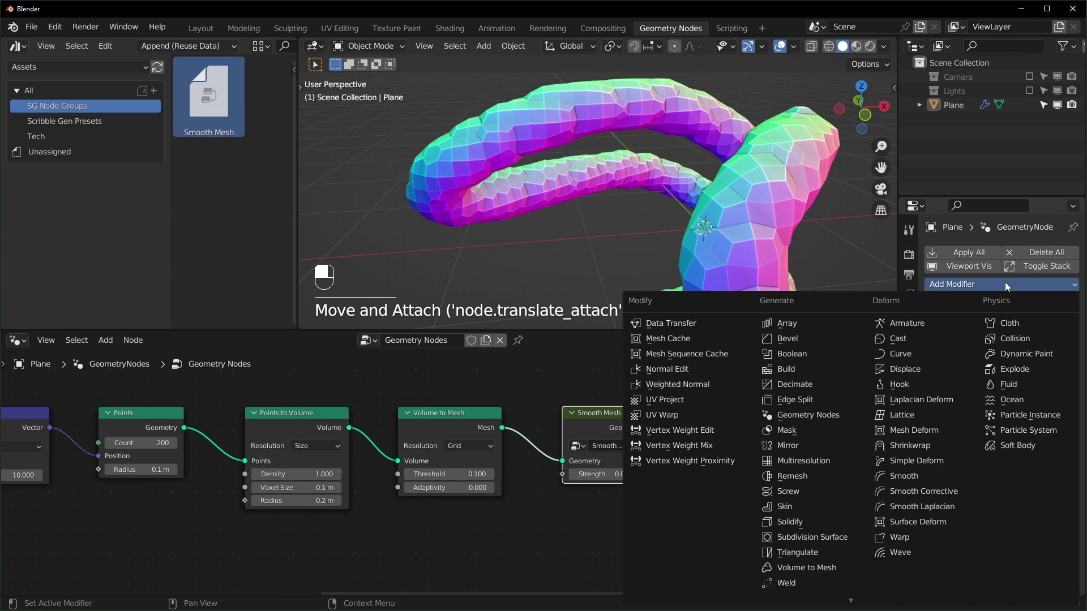
{"action": "left_click", "coordinate": [914, 479]}
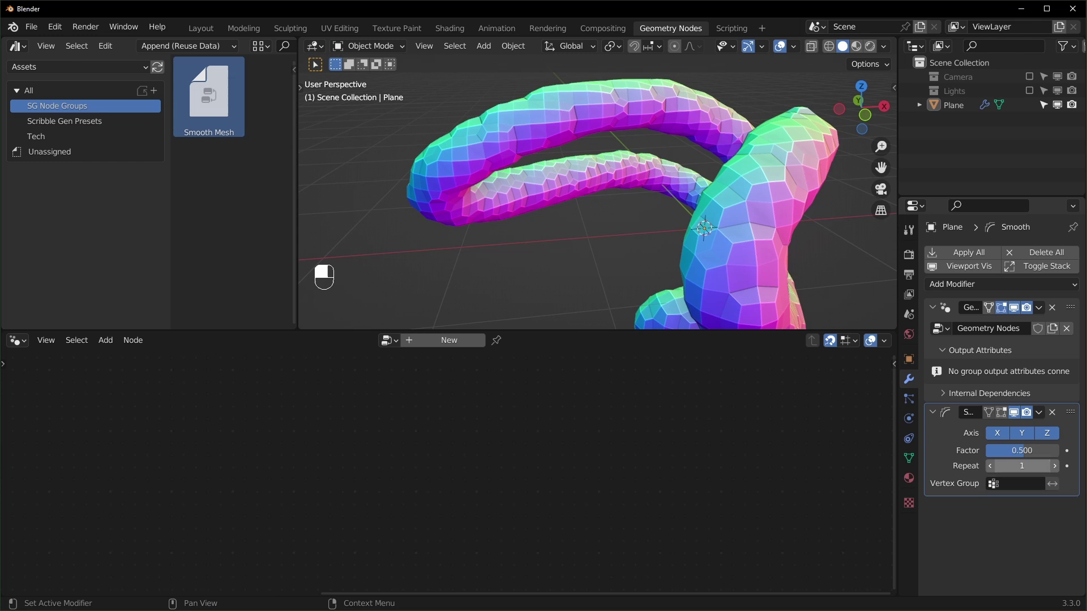
{"action": "left_click_drag", "start_coordinate": [1021, 466], "coordinate": [1047, 466]}
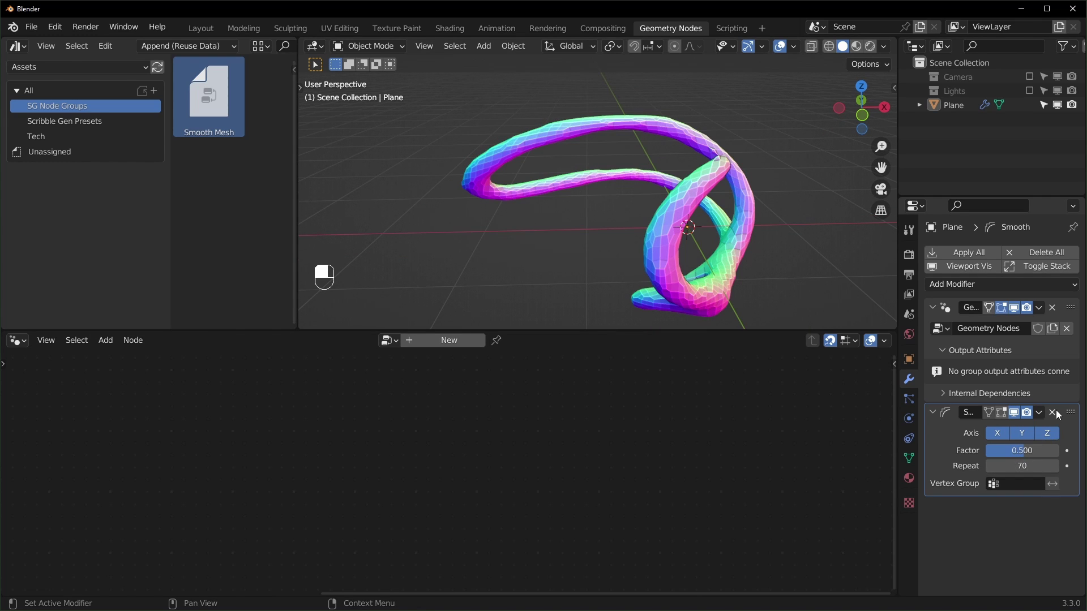
{"action": "left_click", "coordinate": [1053, 412]}
Set the Smooth Mesh node's strength to 80.
{"action": "left_click", "coordinate": [671, 478]}
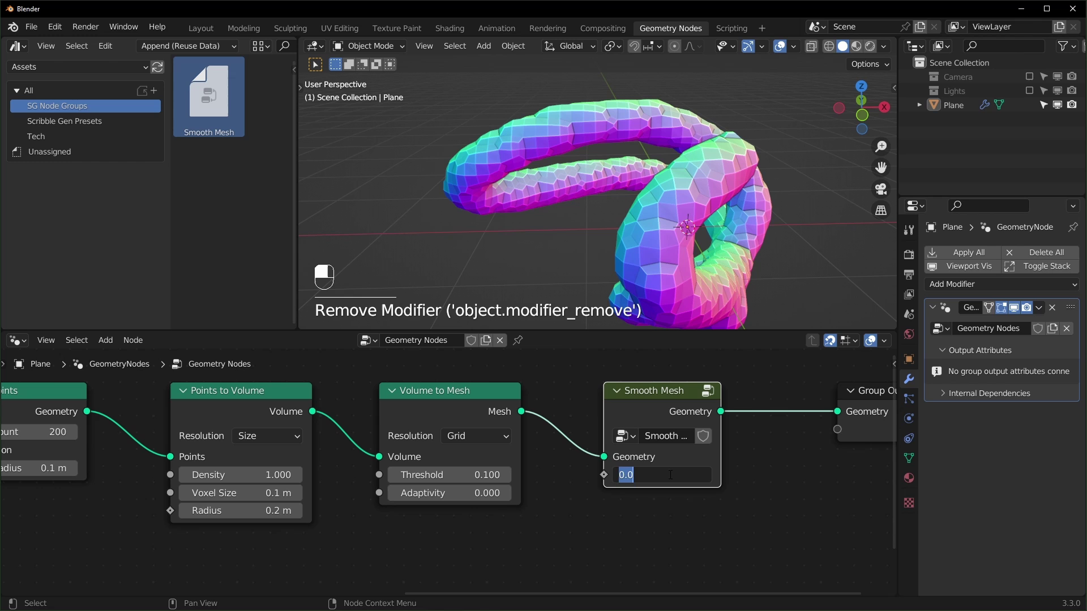
{"action": "type", "text": "80"}
{"action": "key", "text": "Return"}
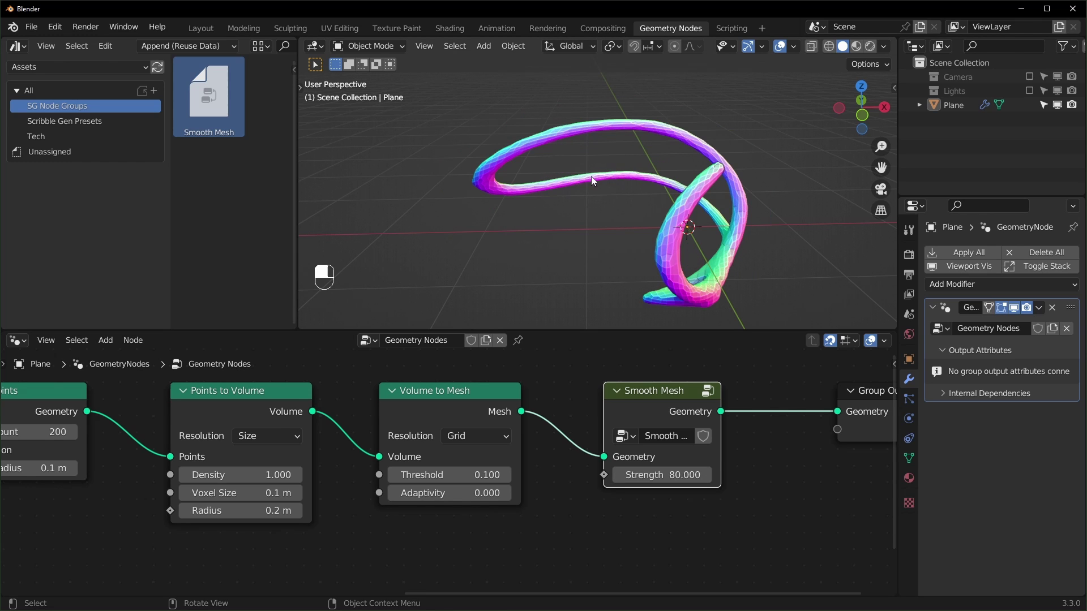
{"action": "middle_click_drag", "start_coordinate": [693, 273], "coordinate": [478, 233]}
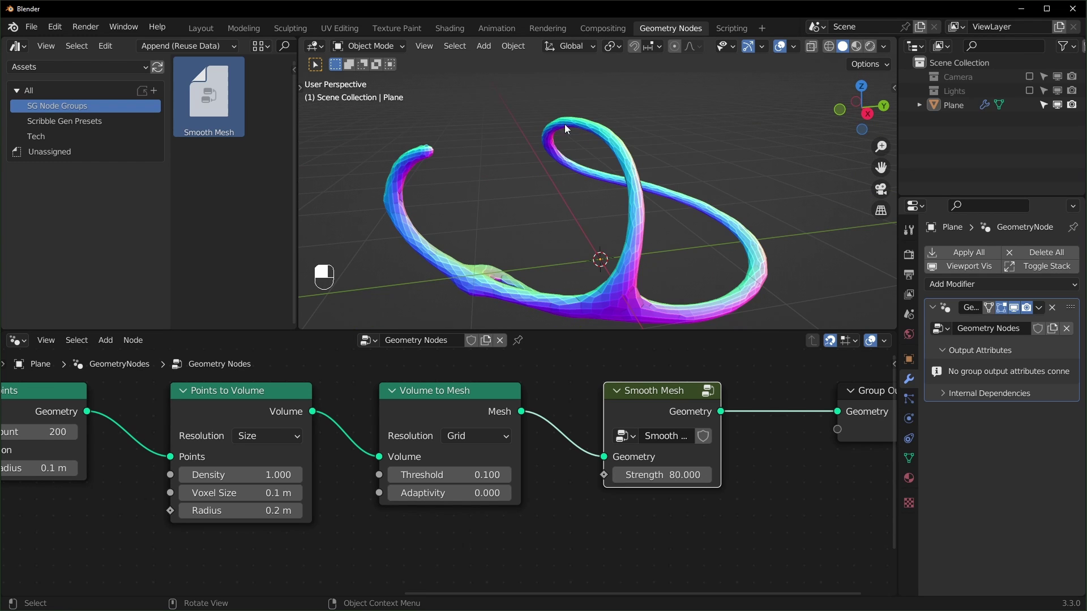
Raise the Points to Volume radius to 0.3 m and move it and its downstream nodes farther from the Points node.
{"action": "scroll", "coordinate": [431, 504], "scroll_direction": "down", "scroll_amount": 3}
{"action": "middle_click_drag", "start_coordinate": [464, 494], "coordinate": [628, 464]}
{"action": "scroll", "coordinate": [617, 469], "scroll_direction": "up", "scroll_amount": 1}
{"action": "left_click_drag", "start_coordinate": [442, 476], "coordinate": [487, 477], "text": "shift"}
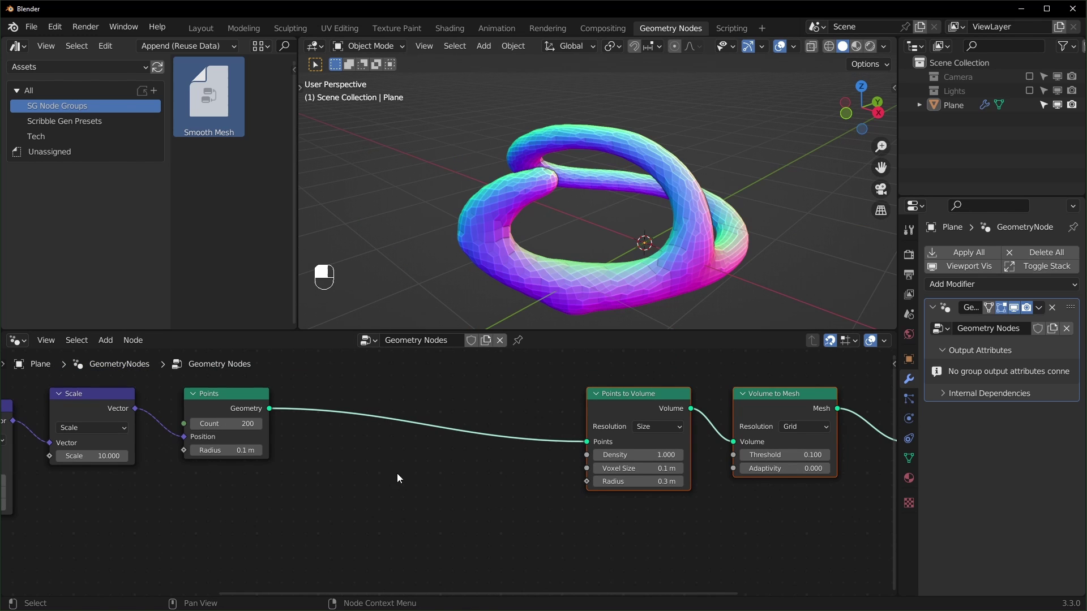
{"action": "middle_click_drag", "start_coordinate": [397, 479], "coordinate": [501, 471]}
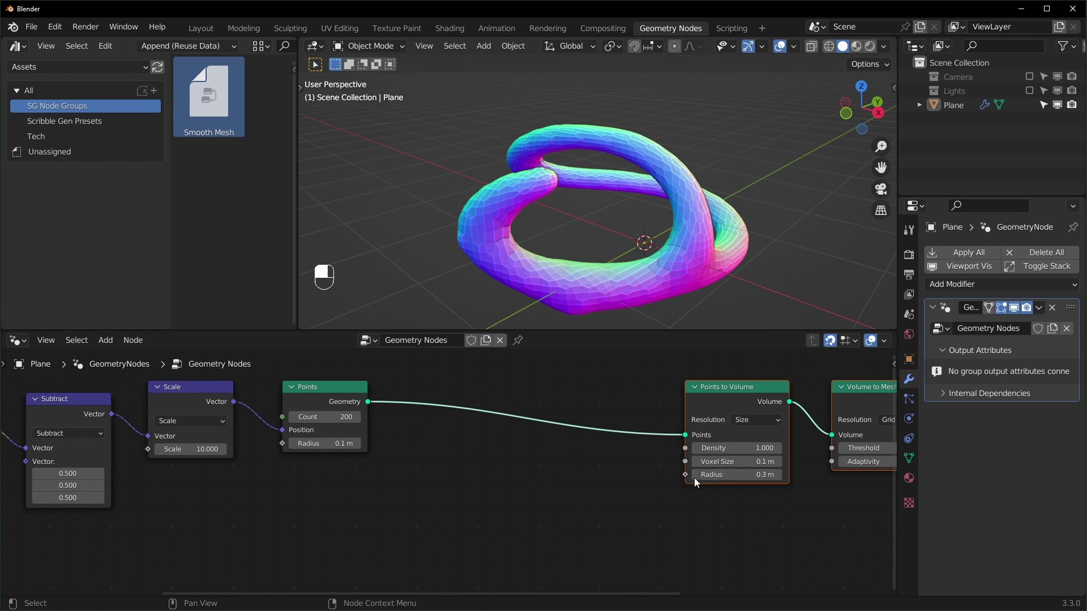
Add a Random Value node driving the Points to Volume radius and place it before that node.
{"action": "left_click_drag", "start_coordinate": [685, 474], "coordinate": [509, 517]}
{"action": "type", "text": "rand"}
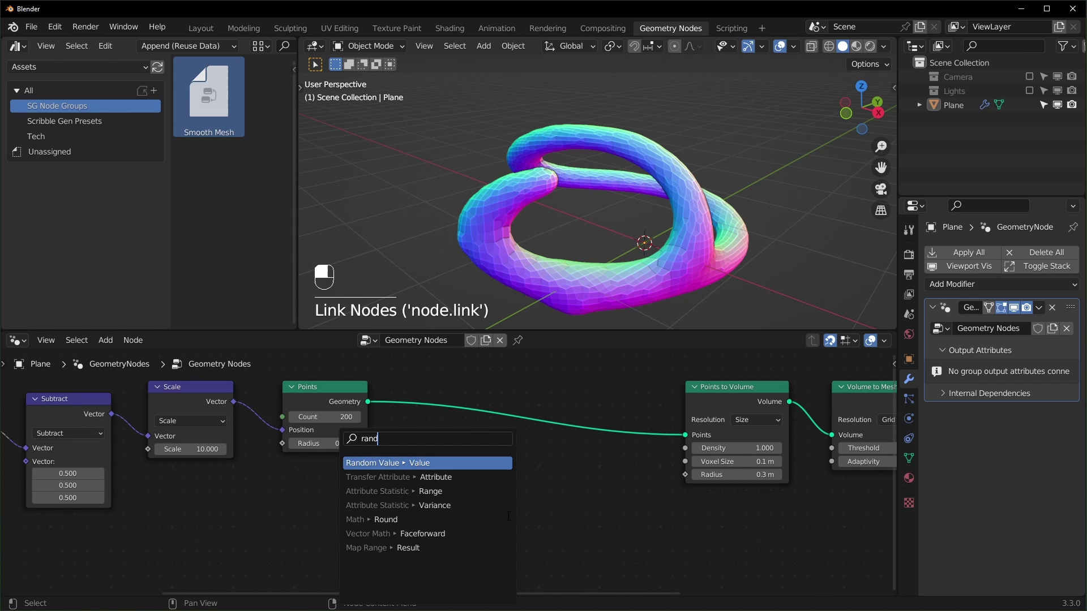
{"action": "key", "text": "Return"}
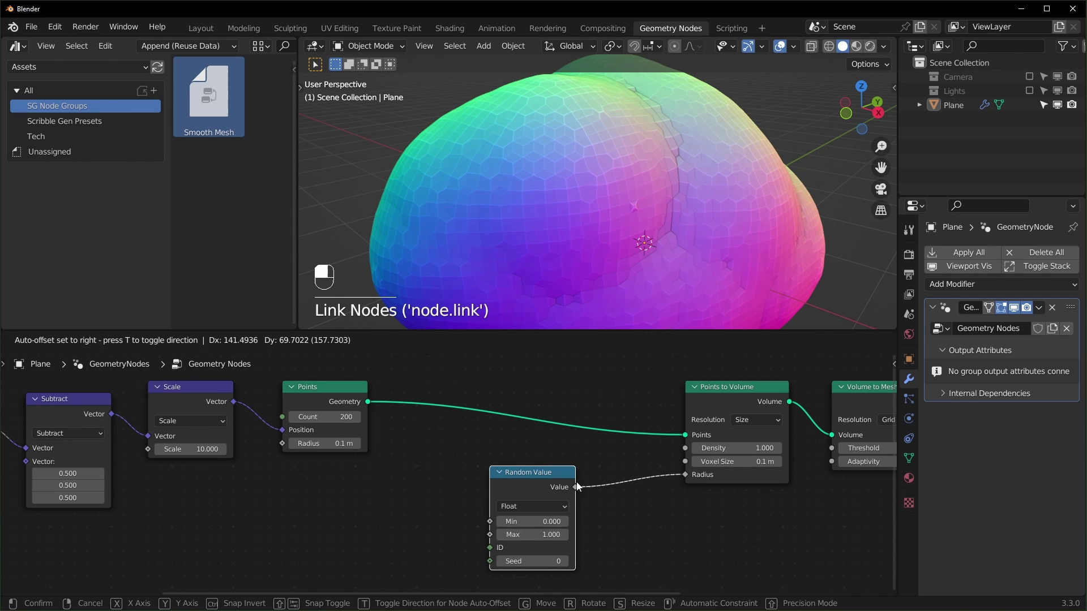
{"action": "left_click", "coordinate": [521, 467]}
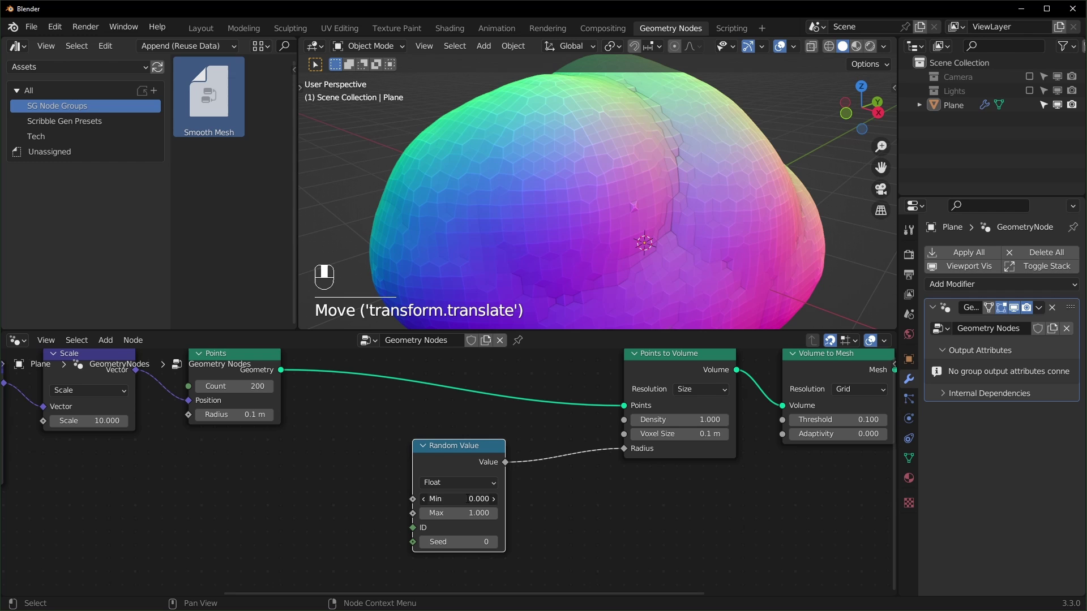
Set the Random Value range to a minimum of 0.1 and a maximum of 0.5.
{"action": "type", "text": "0.1"}
{"action": "key", "text": "Return"}
{"action": "double_click", "coordinate": [468, 513]}
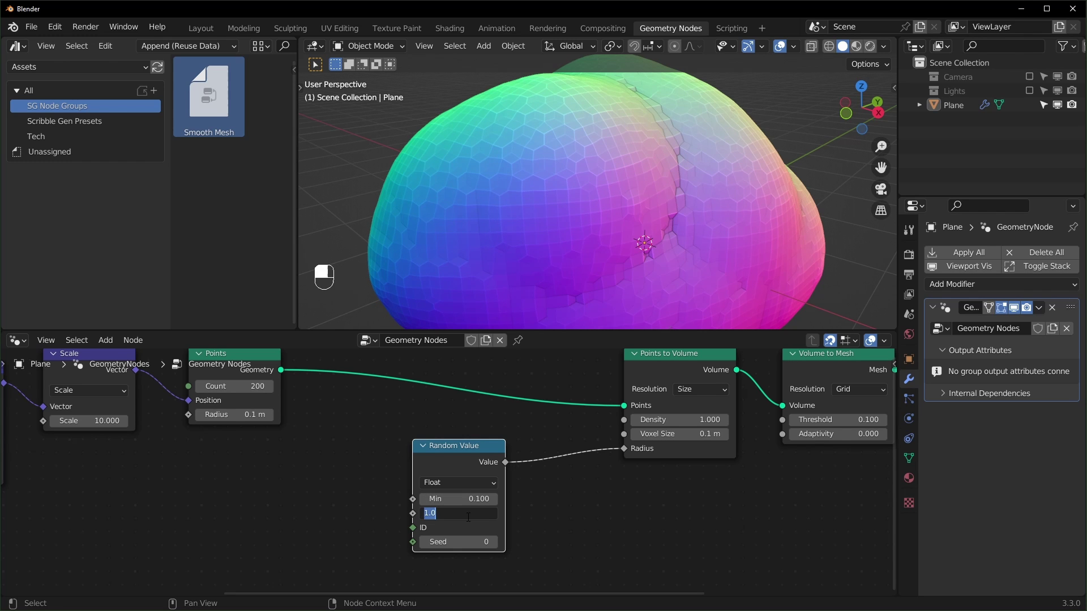
{"action": "type", "text": "0.5"}
{"action": "key", "text": "Return"}
{"action": "middle_click_drag", "start_coordinate": [645, 146], "coordinate": [614, 283]}
{"action": "scroll", "coordinate": [615, 283], "scroll_direction": "down", "scroll_amount": 3}
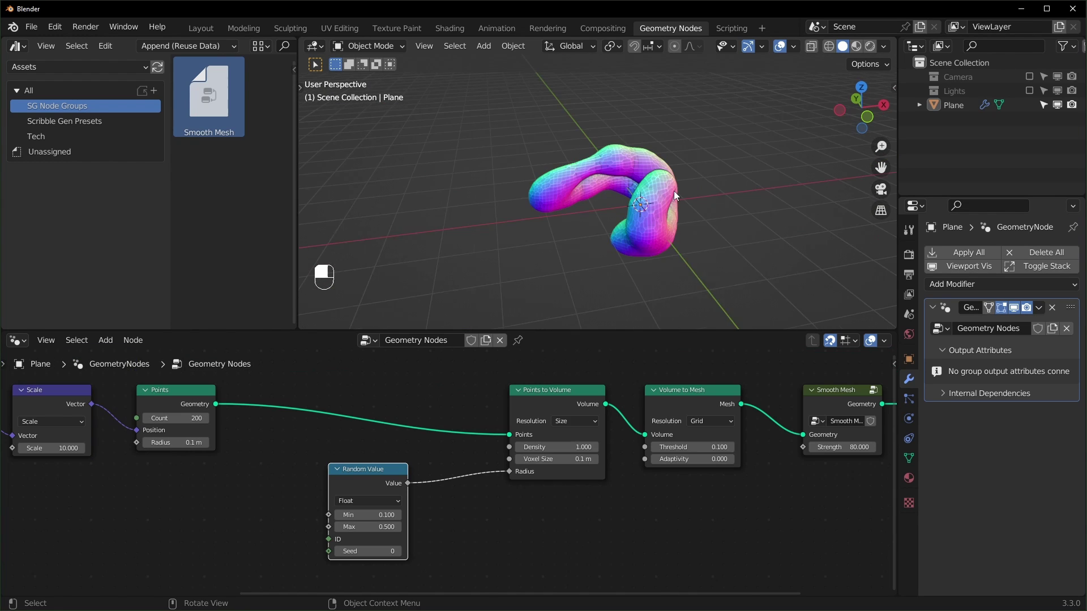
{"action": "middle_click_drag", "start_coordinate": [701, 195], "coordinate": [639, 191]}
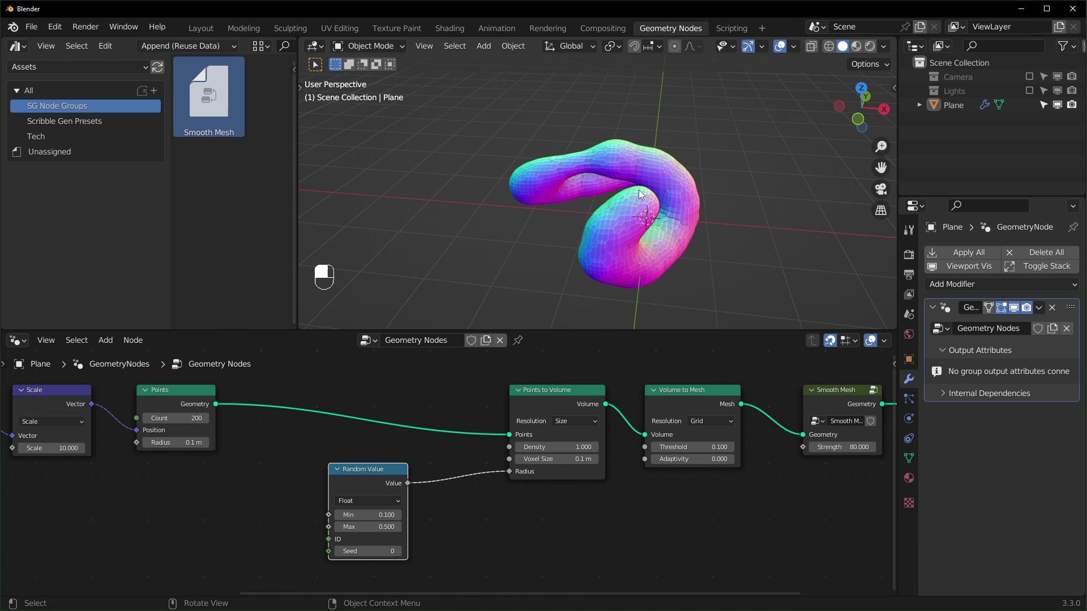
Move Random Value and all nodes from Points to Volume through Group Output farther from Points to free space.
{"action": "scroll", "coordinate": [717, 494], "scroll_direction": "down", "scroll_amount": 3}
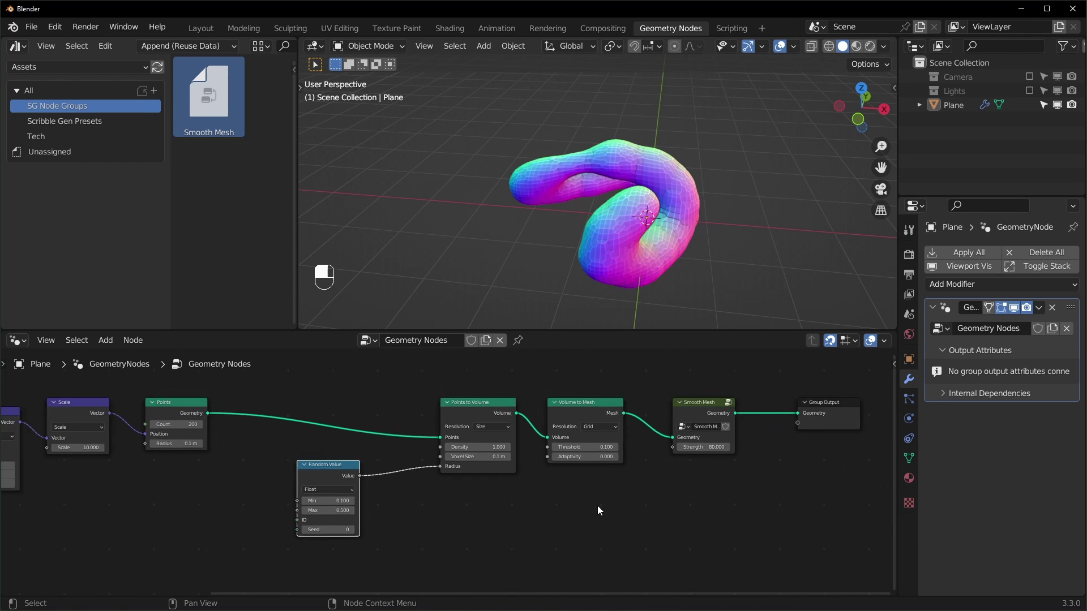
{"action": "left_click_drag", "start_coordinate": [839, 399], "coordinate": [347, 523]}
{"action": "left_click_drag", "start_coordinate": [339, 470], "coordinate": [510, 468]}
{"action": "scroll", "coordinate": [382, 460], "scroll_direction": "up", "scroll_amount": 2}
{"action": "scroll", "coordinate": [383, 460], "scroll_direction": "up", "scroll_amount": 1}
{"action": "middle_click_drag", "start_coordinate": [464, 493], "coordinate": [619, 519]}
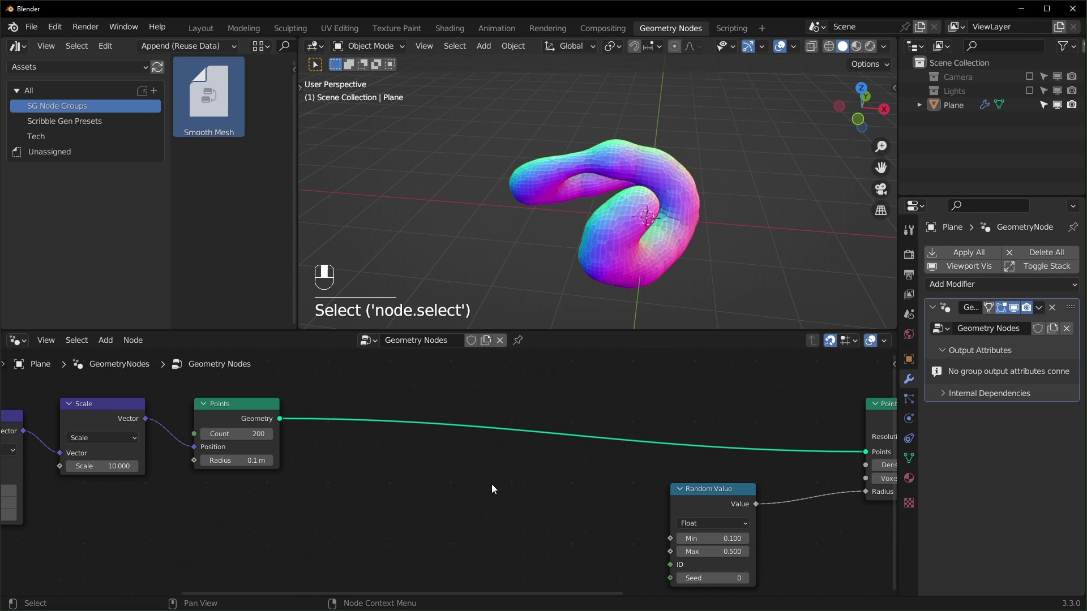
Preview the Points node's output in the viewport, and switch the preview back to Smooth Mesh.
{"action": "left_click", "coordinate": [246, 410], "text": "ctrl+shift"}
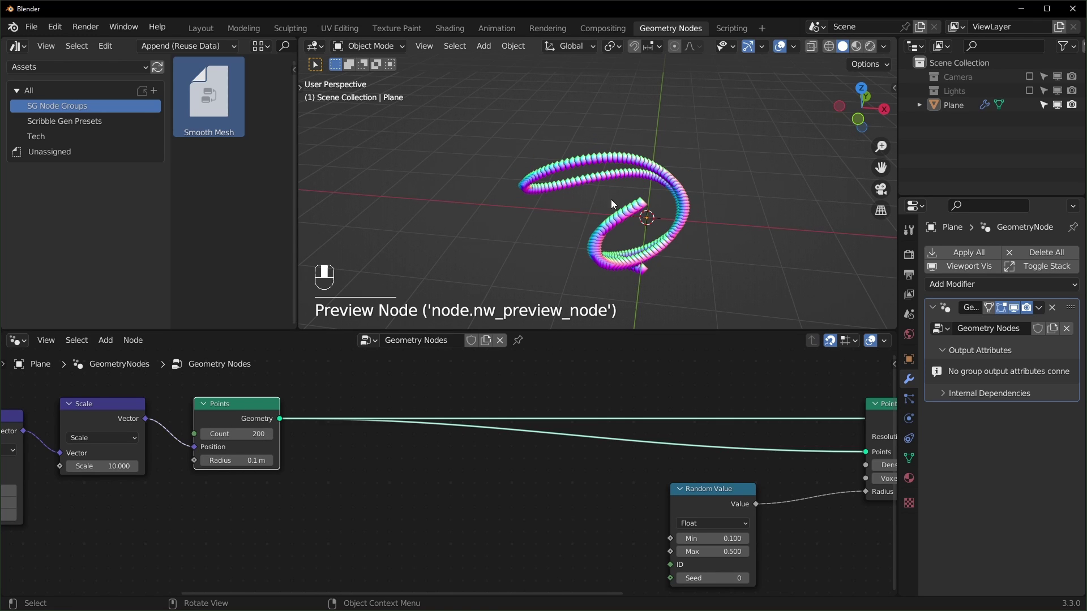
{"action": "scroll", "coordinate": [603, 420], "scroll_direction": "down", "scroll_amount": 3}
{"action": "middle_click_drag", "start_coordinate": [714, 443], "coordinate": [576, 485]}
{"action": "left_click", "coordinate": [576, 426], "text": "alt+shift"}
Insert a Join Geometry node between Points and Points to Volume.
{"action": "left_click", "coordinate": [453, 493]}
{"action": "key", "text": "shift+a"}
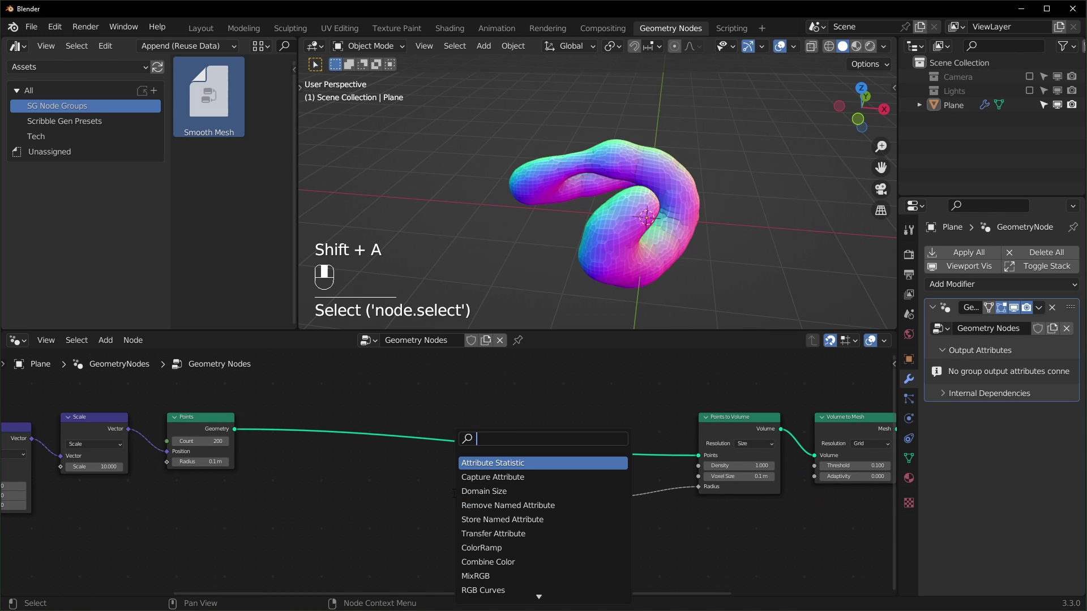
{"action": "type", "text": "join"}
{"action": "left_click", "coordinate": [467, 478]}
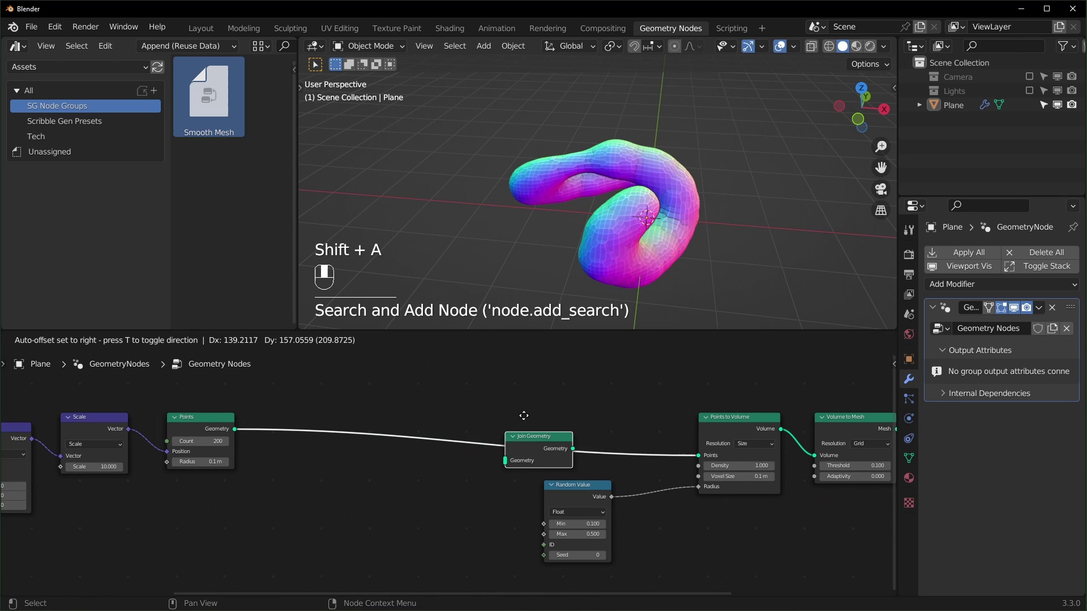
{"action": "left_click", "coordinate": [509, 473]}
Add a Transform node above the main chain and feed the Points geometry into it.
{"action": "key", "text": "shift+a"}
{"action": "type", "text": "tran"}
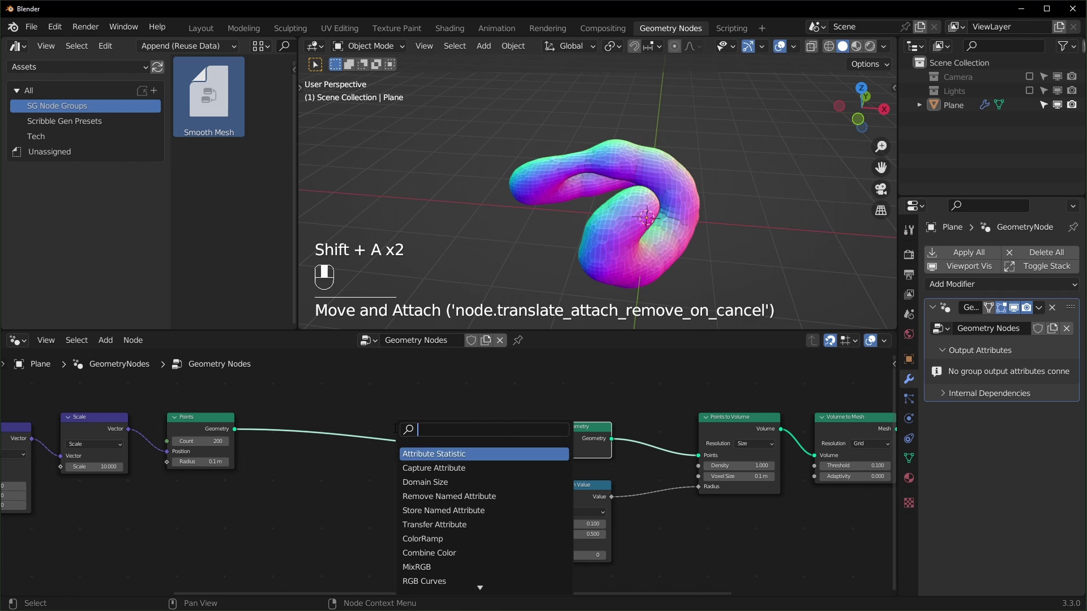
{"action": "key", "text": "Return"}
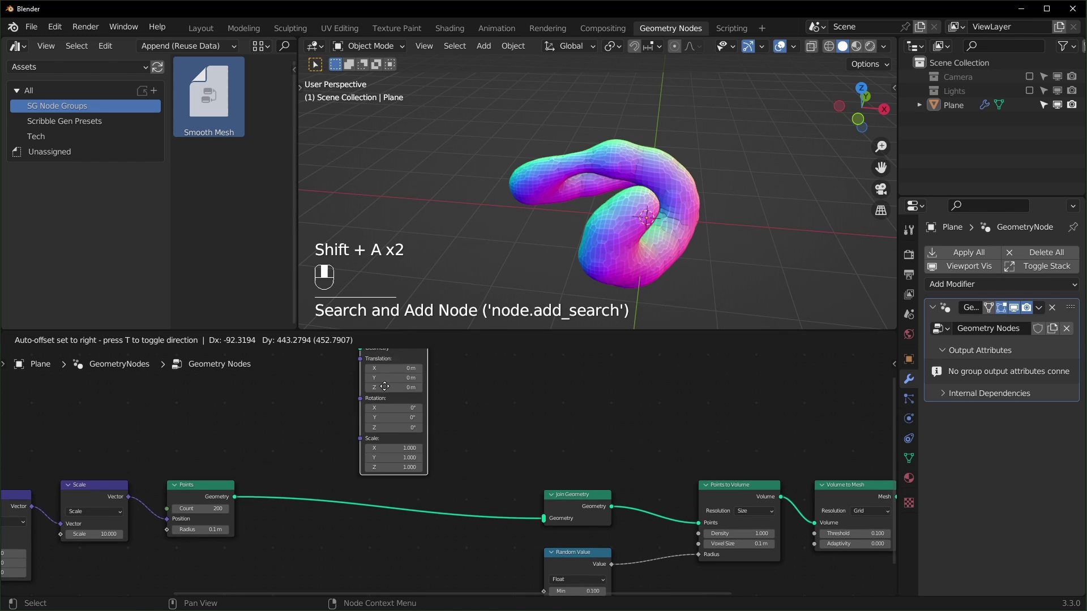
{"action": "left_click", "coordinate": [334, 342]}
{"action": "right_click_drag", "start_coordinate": [184, 541], "coordinate": [340, 360], "text": "alt"}
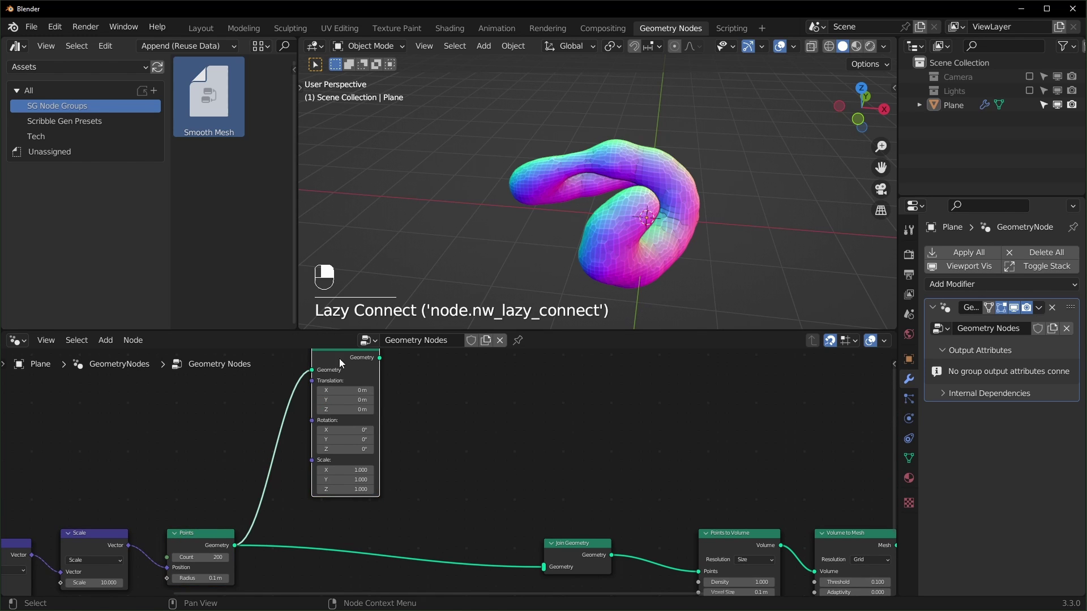
{"action": "left_click_drag", "start_coordinate": [343, 361], "coordinate": [382, 384]}
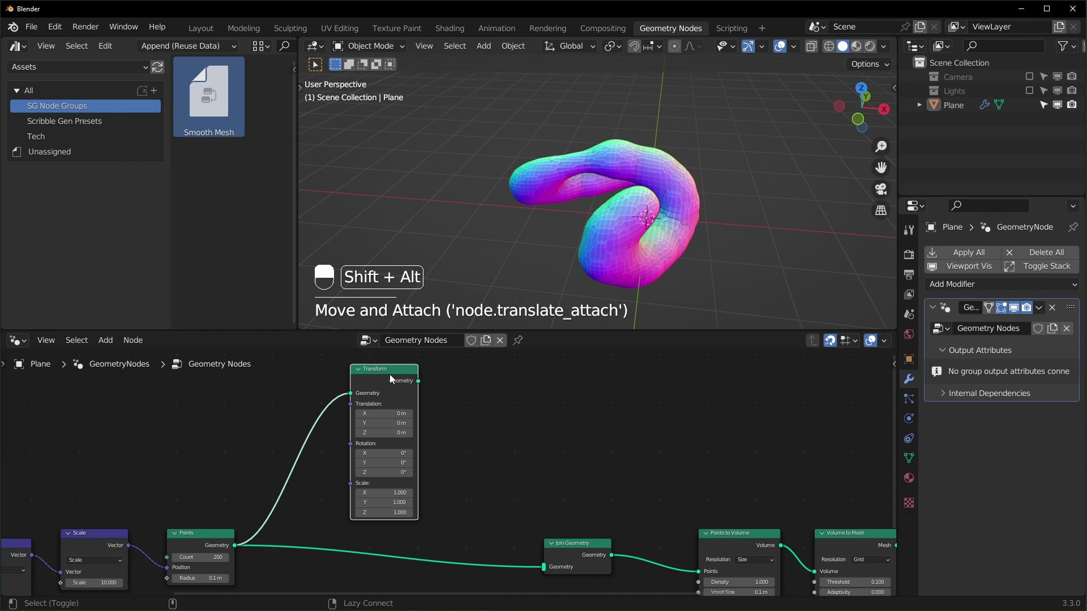
Preview the Transform node's output and set its X scale to -1 to mirror the points.
{"action": "left_click", "coordinate": [390, 376], "text": "alt+shift"}
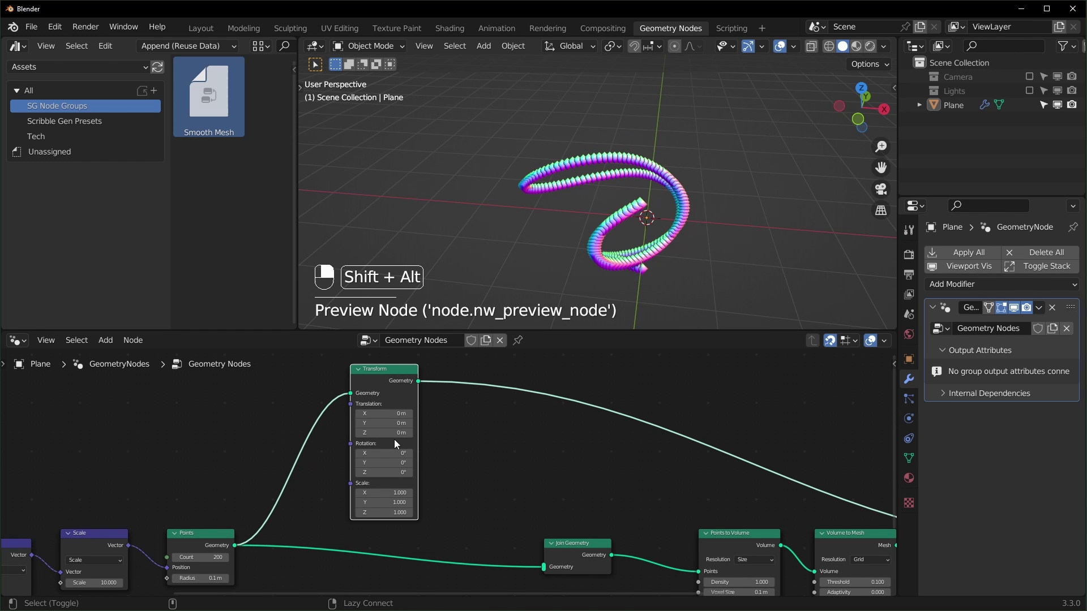
{"action": "scroll", "coordinate": [389, 495], "scroll_direction": "up", "scroll_amount": 3}
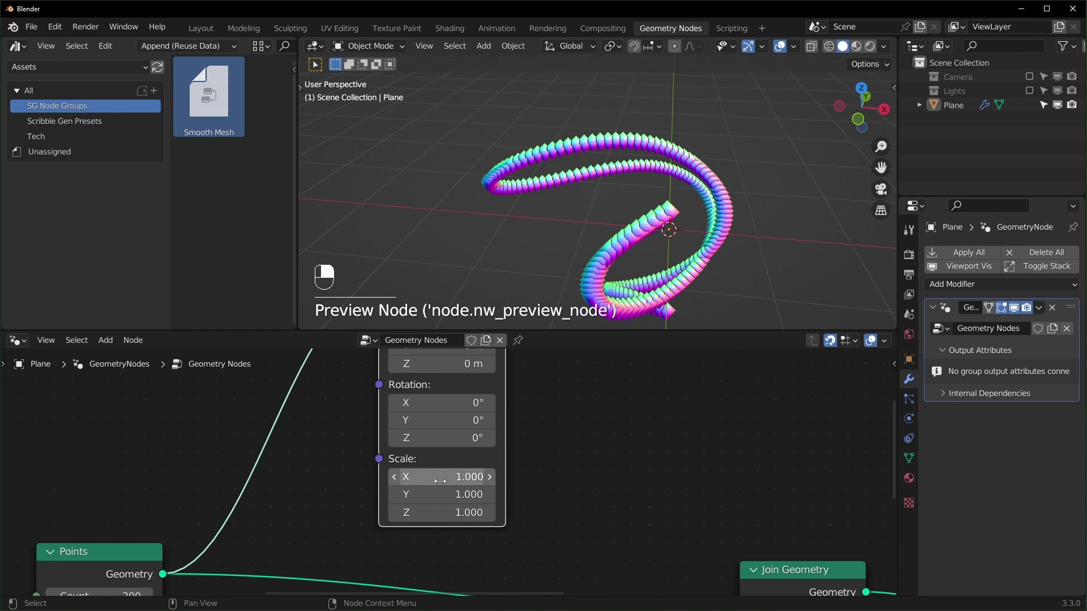
{"action": "double_click", "coordinate": [455, 477]}
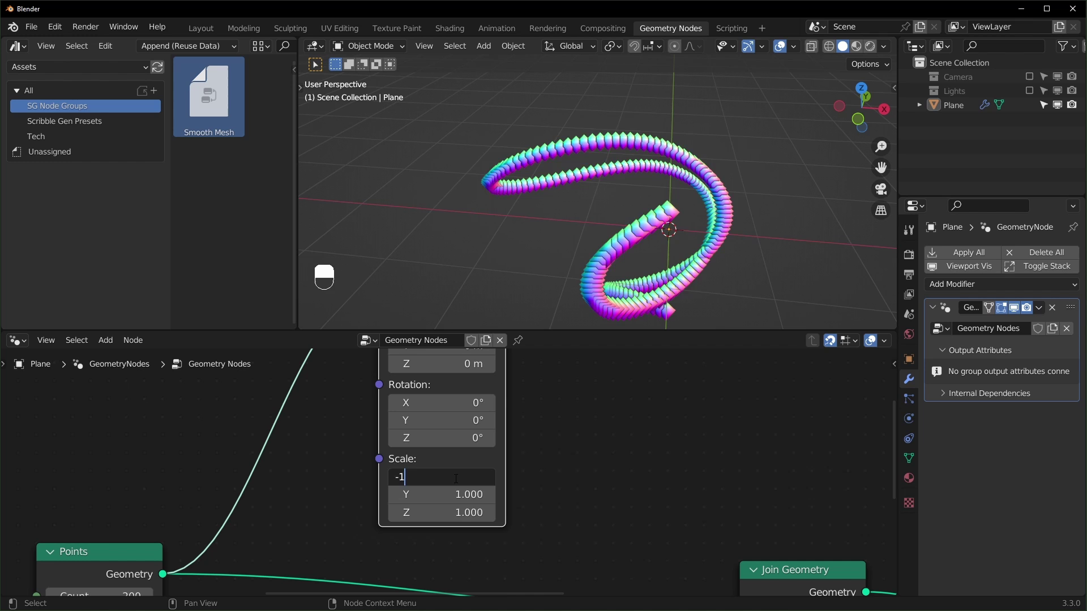
{"action": "type", "text": "-1"}
{"action": "key", "text": "Return"}
{"action": "scroll", "coordinate": [478, 442], "scroll_direction": "down", "scroll_amount": 5}
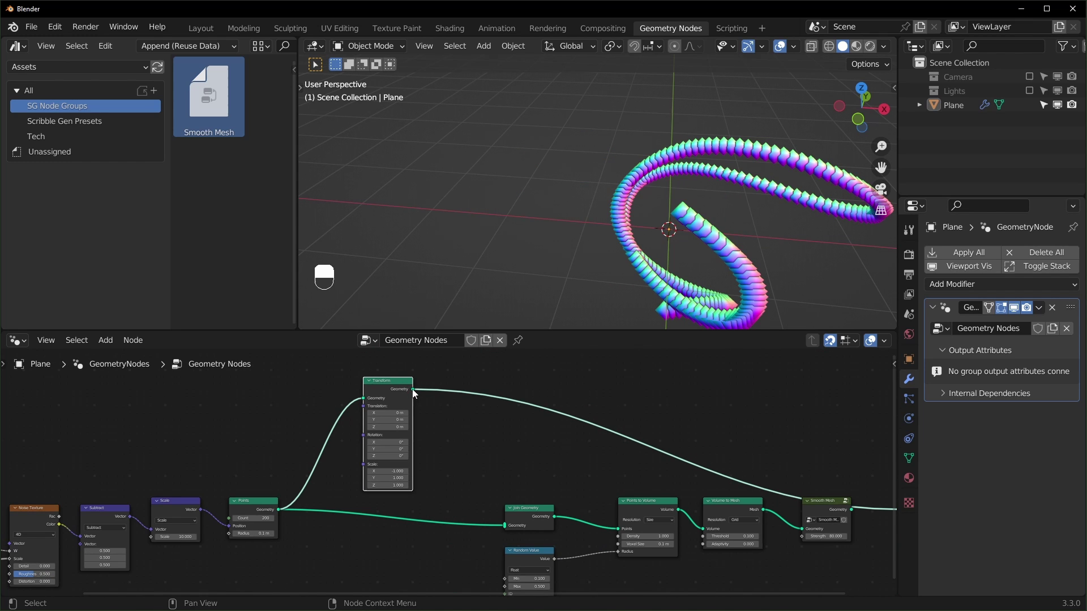
Link the Transform output into Join Geometry and preview the joined points.
{"action": "left_click_drag", "start_coordinate": [414, 395], "coordinate": [506, 524]}
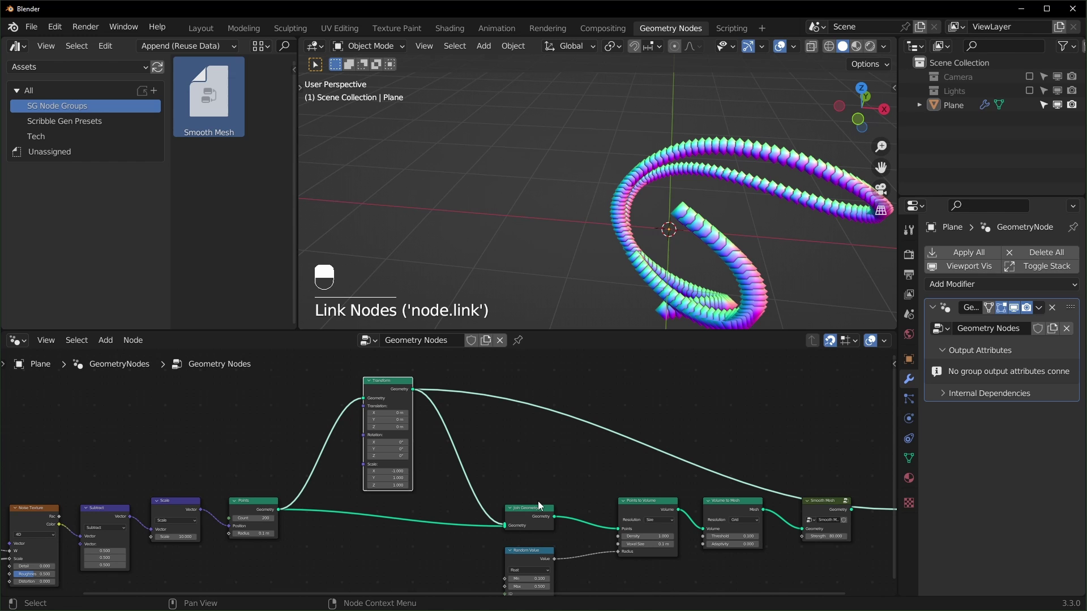
{"action": "key", "text": "shift+alt"}
{"action": "left_click", "coordinate": [533, 514], "text": "alt+shift"}
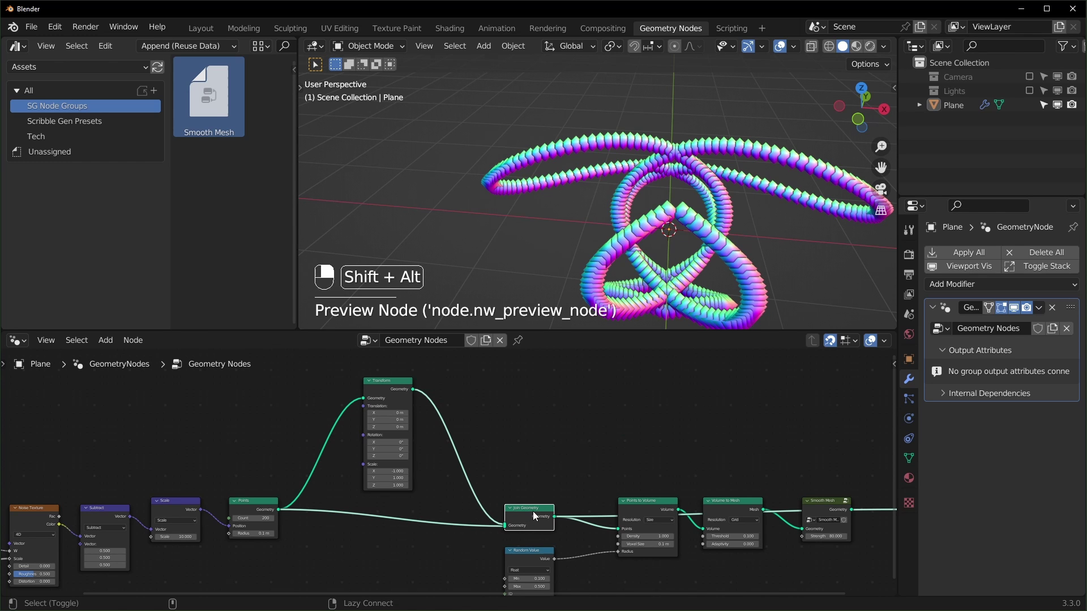
{"action": "scroll", "coordinate": [748, 224], "scroll_direction": "down", "scroll_amount": 4}
{"action": "mouse_move", "coordinate": [749, 224]}
{"action": "middle_mouse_down"}
{"action": "mouse_move", "coordinate": [613, 207]}
{"action": "mouse_move", "coordinate": [752, 204]}
{"action": "middle_mouse_up"}
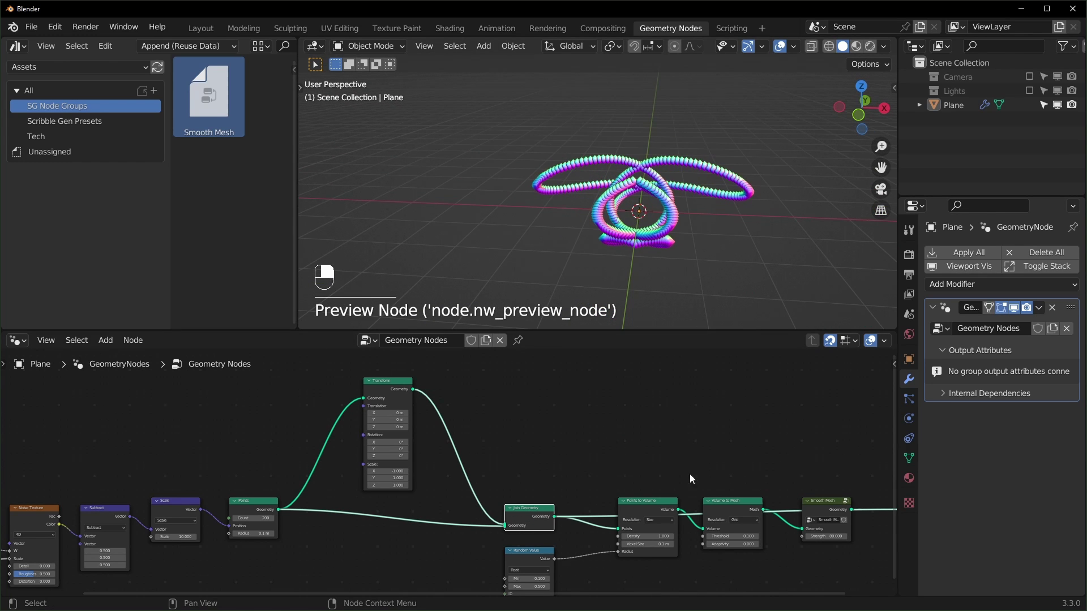
Switch the preview back to Smooth Mesh and examine the mirrored mesh from the top view.
{"action": "middle_click_drag", "start_coordinate": [673, 479], "coordinate": [465, 443]}
{"action": "middle_click_drag", "start_coordinate": [607, 458], "coordinate": [558, 460]}
{"action": "left_click", "coordinate": [563, 469], "text": "alt+shift"}
{"action": "middle_click_drag", "start_coordinate": [696, 238], "coordinate": [698, 266]}
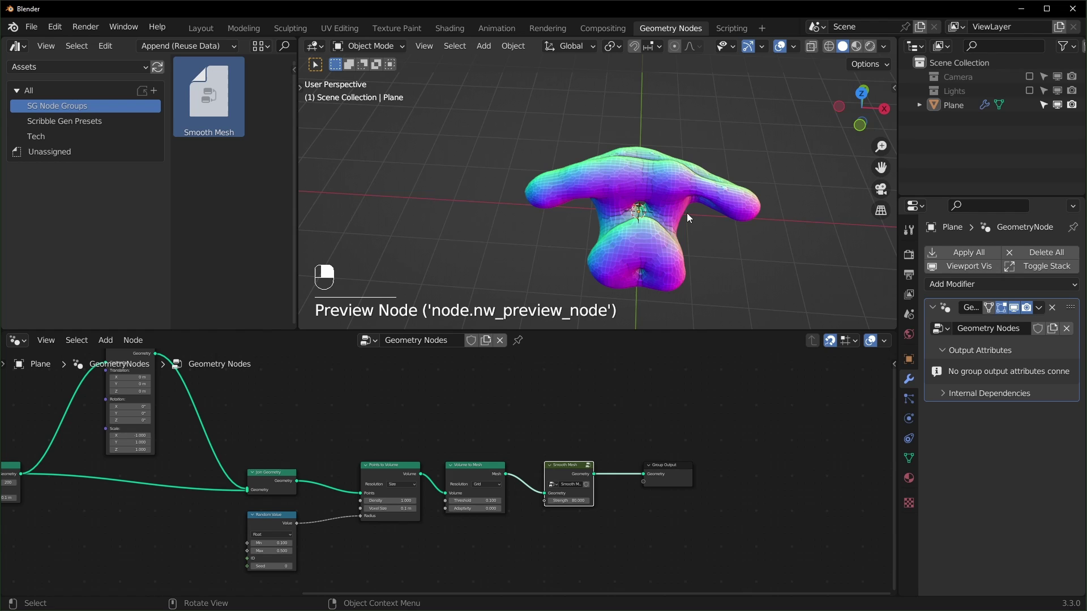
{"action": "key", "text": "KP_7"}
{"action": "scroll", "coordinate": [687, 213], "scroll_direction": "up", "scroll_amount": 4}
{"action": "middle_click_drag", "start_coordinate": [728, 208], "coordinate": [661, 216], "text": "shift"}
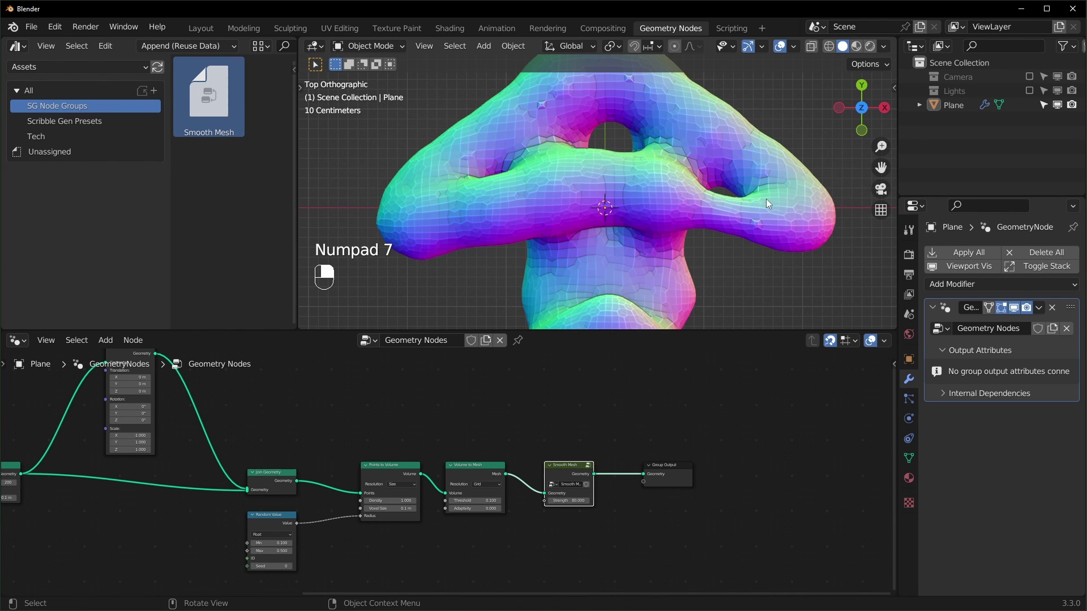
{"action": "middle_click_drag", "start_coordinate": [606, 209], "coordinate": [476, 317]}
Add a reroute where the Points output branches to Transform and Join Geometry, and move the upstream nodes farther away from it.
{"action": "key", "text": "ctrl+z"}
{"action": "right_click_drag", "start_coordinate": [363, 406], "coordinate": [416, 519], "text": "shift"}
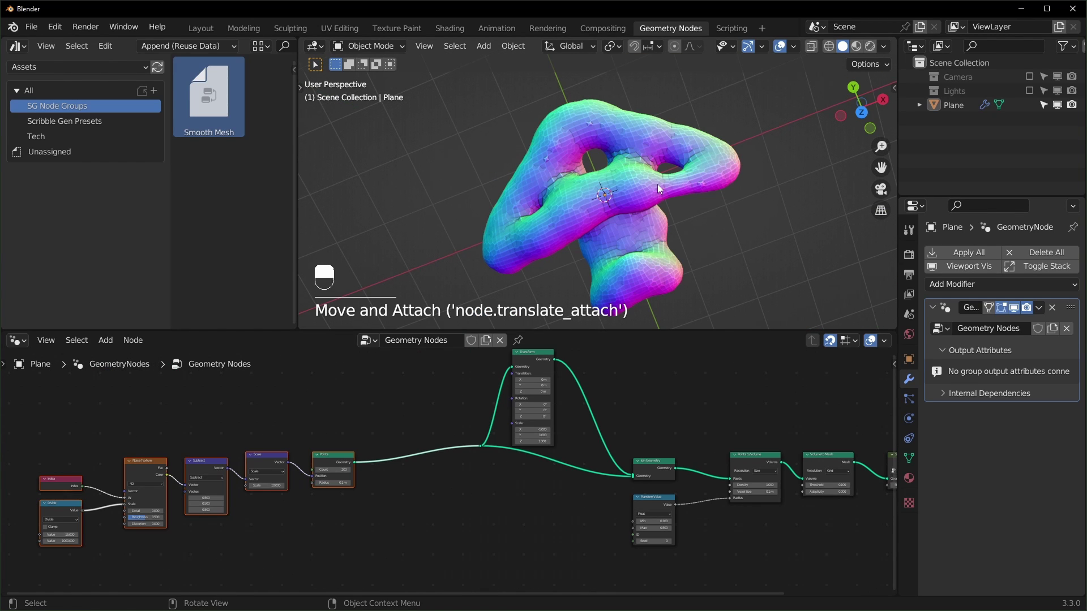
{"action": "scroll", "coordinate": [437, 497], "scroll_direction": "up", "scroll_amount": 3}
Insert a Capture Attribute node between Points and the reroute.
{"action": "left_click", "coordinate": [449, 491]}
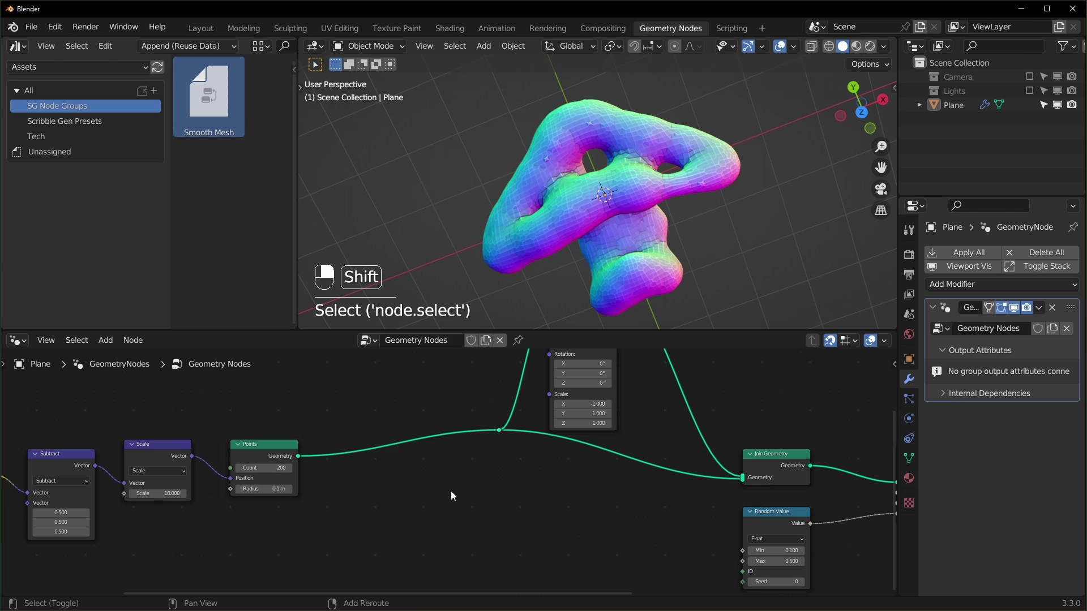
{"action": "key", "text": "shift+a"}
{"action": "type", "text": "cpat"}
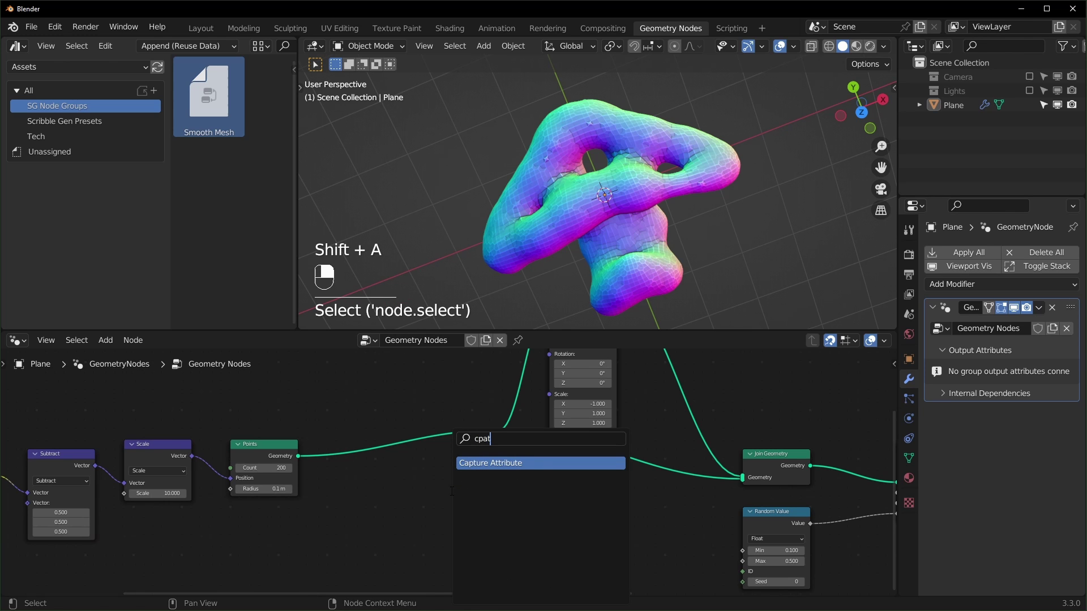
{"action": "left_click", "coordinate": [474, 469]}
{"action": "scroll", "coordinate": [412, 555], "scroll_direction": "up", "scroll_amount": 2}
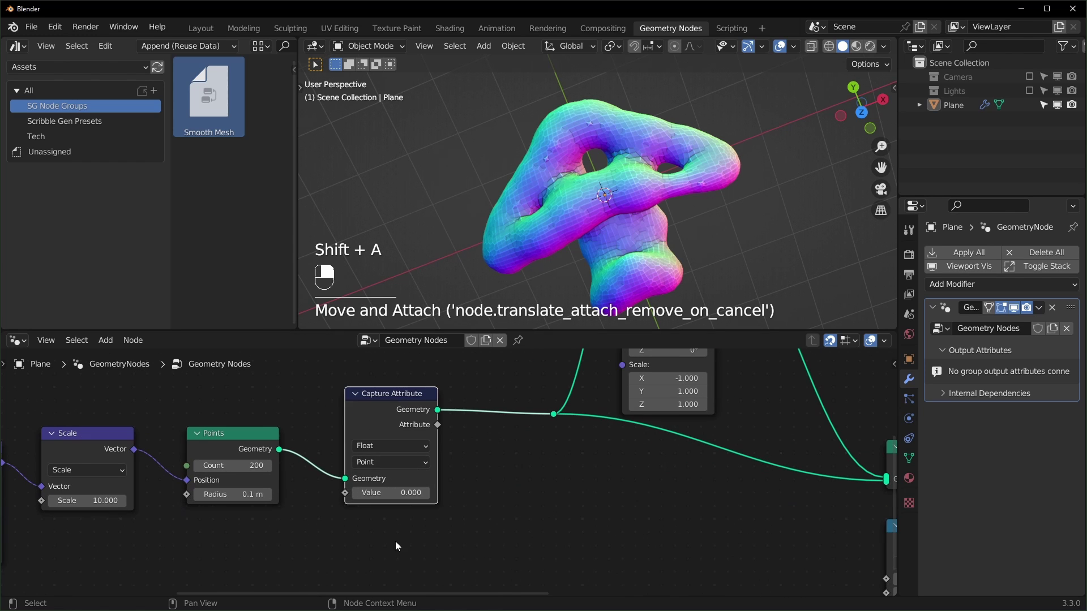
Add an Index node below Capture Attribute and set the captured attribute's data type to Integer.
{"action": "left_click", "coordinate": [395, 541]}
{"action": "key", "text": "shift+a"}
{"action": "type", "text": "index"}
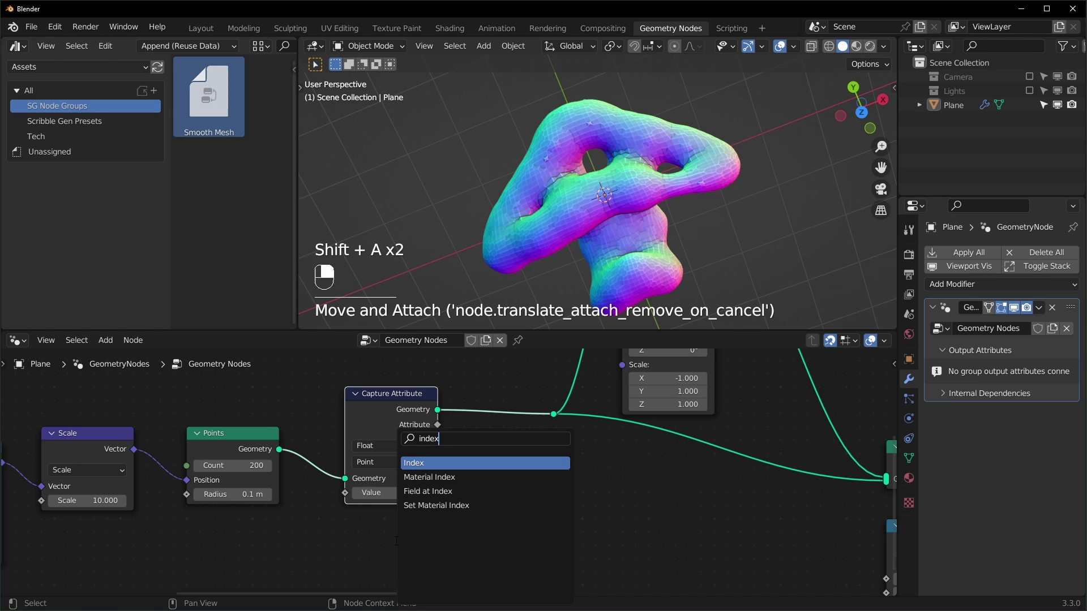
{"action": "key", "text": "Return"}
{"action": "left_click", "coordinate": [395, 446]}
{"action": "left_click", "coordinate": [384, 476]}
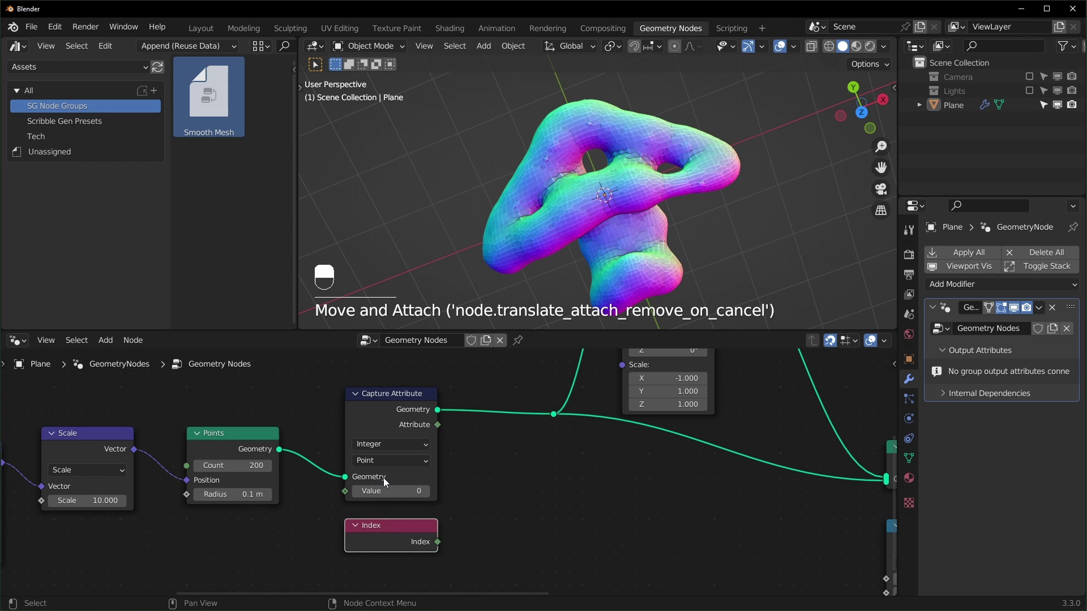
Link Index to the Capture Attribute value and connect the captured Attribute to the Random Value node's ID.
{"action": "left_click_drag", "start_coordinate": [439, 541], "coordinate": [347, 492]}
{"action": "scroll", "coordinate": [559, 495], "scroll_direction": "down", "scroll_amount": 1}
{"action": "middle_click_drag", "start_coordinate": [560, 496], "coordinate": [289, 474]}
{"action": "left_click_drag", "start_coordinate": [192, 419], "coordinate": [548, 563]}
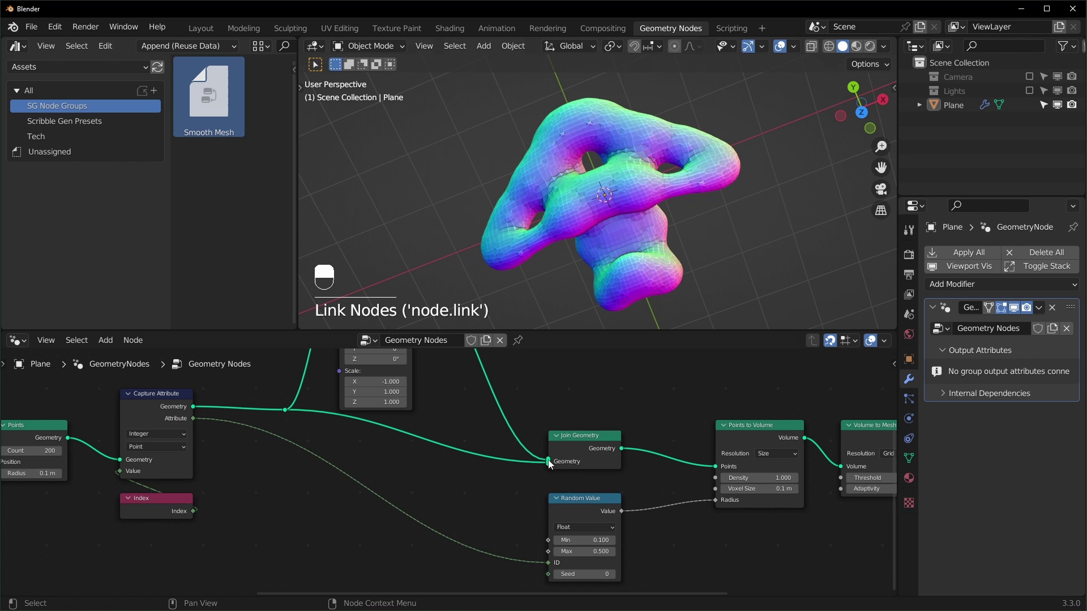
{"action": "middle_click_drag", "start_coordinate": [679, 221], "coordinate": [392, 195]}
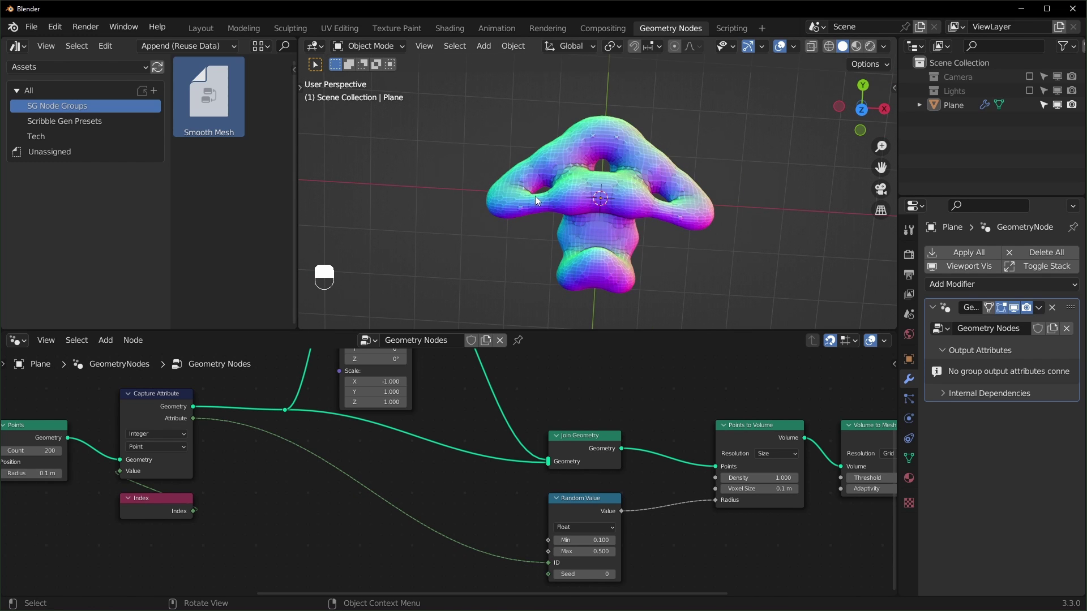
Duplicate the Join Geometry node and insert the copy just before Points to Volume.
{"action": "key", "text": "Home"}
{"action": "middle_click_drag", "start_coordinate": [509, 325], "coordinate": [515, 209]}
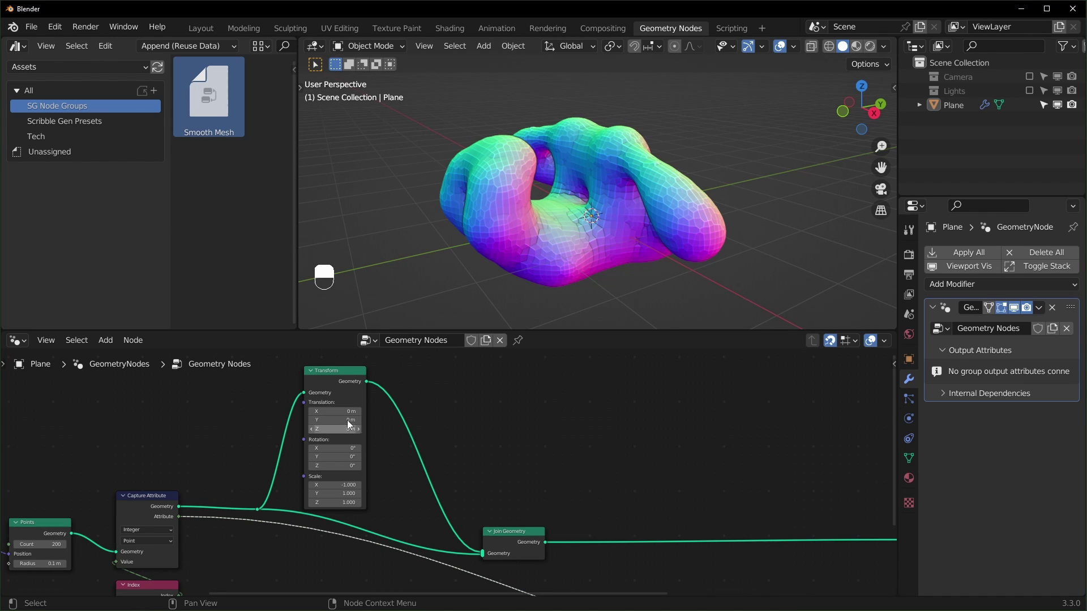
{"action": "middle_click_drag", "start_coordinate": [527, 539], "coordinate": [419, 515]}
{"action": "left_click", "coordinate": [419, 515], "text": "shift"}
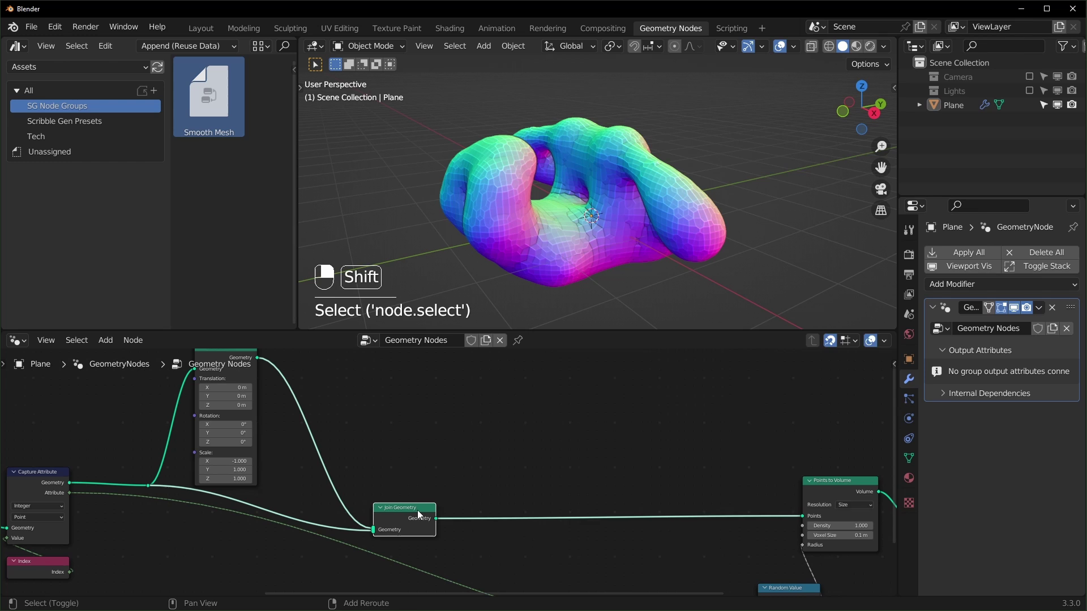
{"action": "key", "text": "shift+d"}
{"action": "left_click", "coordinate": [729, 512]}
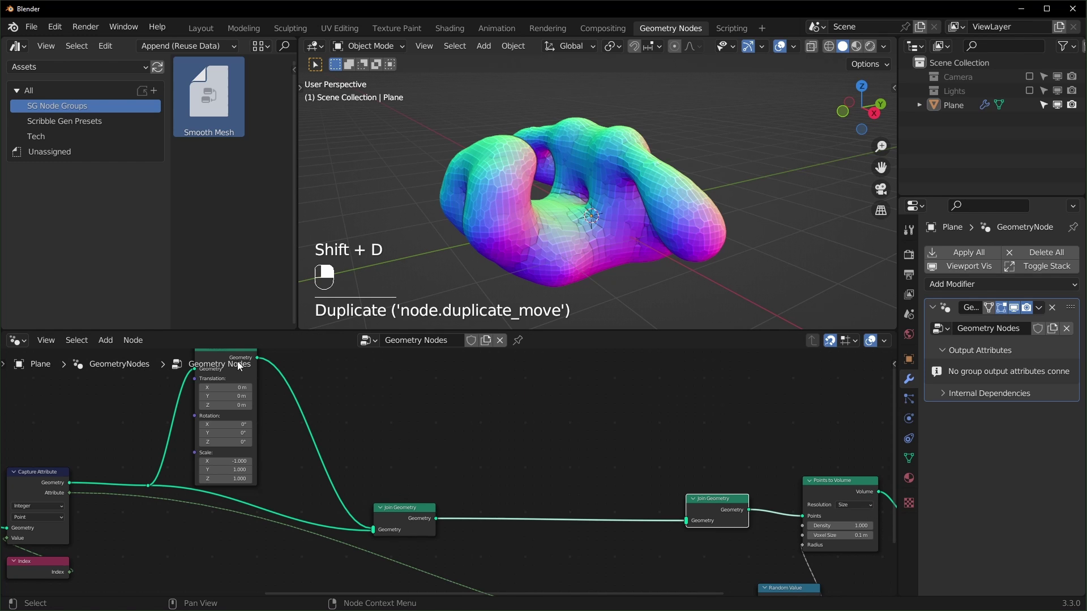
Duplicate the Transform node as a branch from the first to the second Join Geometry, with its X scale reset to 1.
{"action": "right_click_drag", "start_coordinate": [406, 516], "coordinate": [563, 405], "text": "alt"}
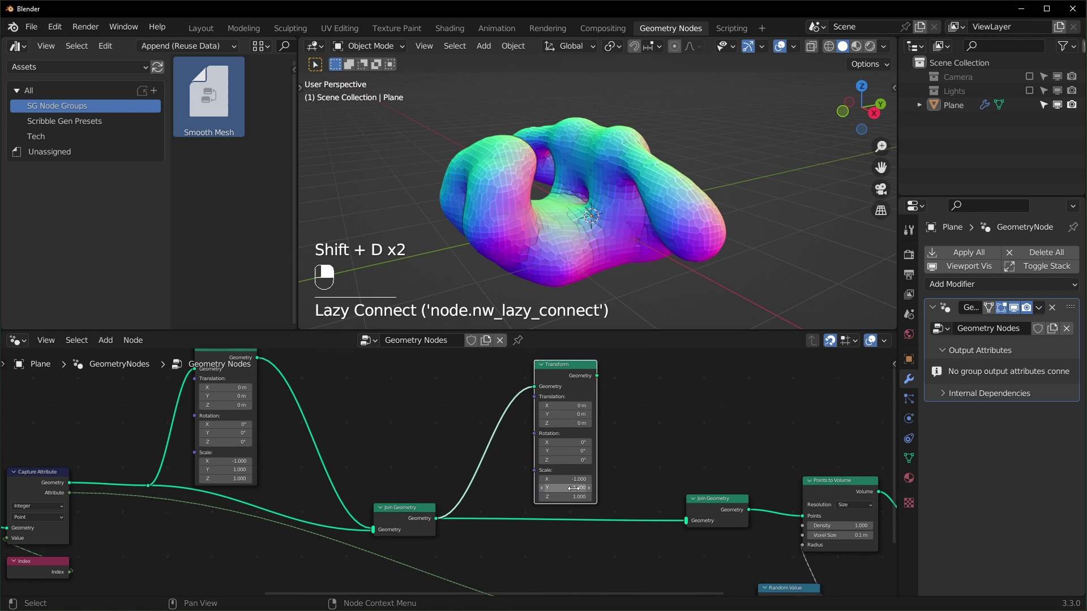
{"action": "scroll", "coordinate": [574, 488], "scroll_direction": "up", "scroll_amount": 3}
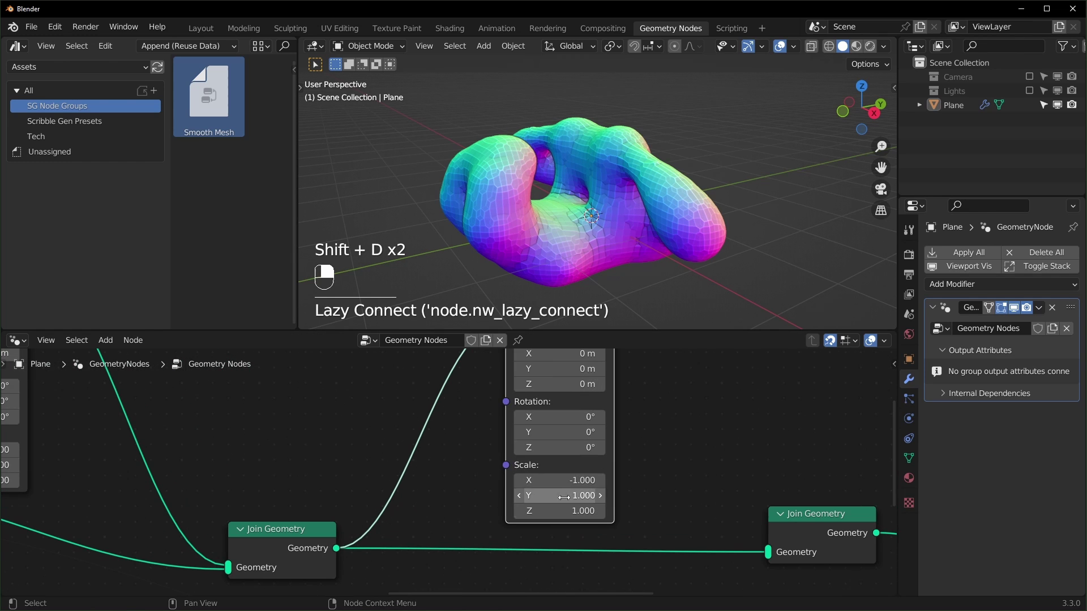
{"action": "key", "text": "Escape"}
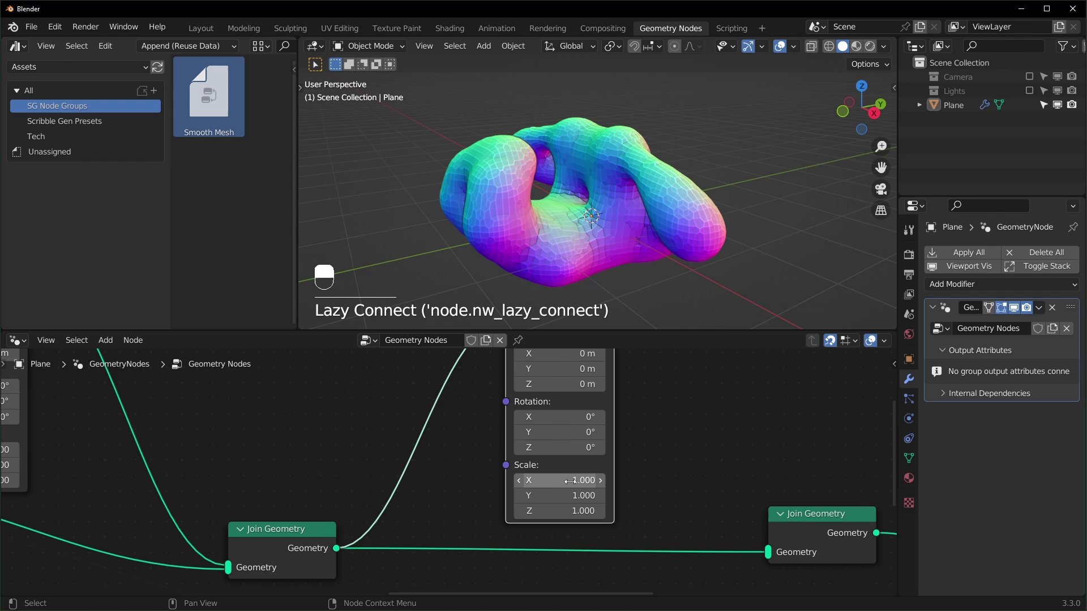
{"action": "scroll", "coordinate": [571, 482], "scroll_direction": "down", "scroll_amount": 2}
{"action": "left_click_drag", "start_coordinate": [466, 370], "coordinate": [580, 550]}
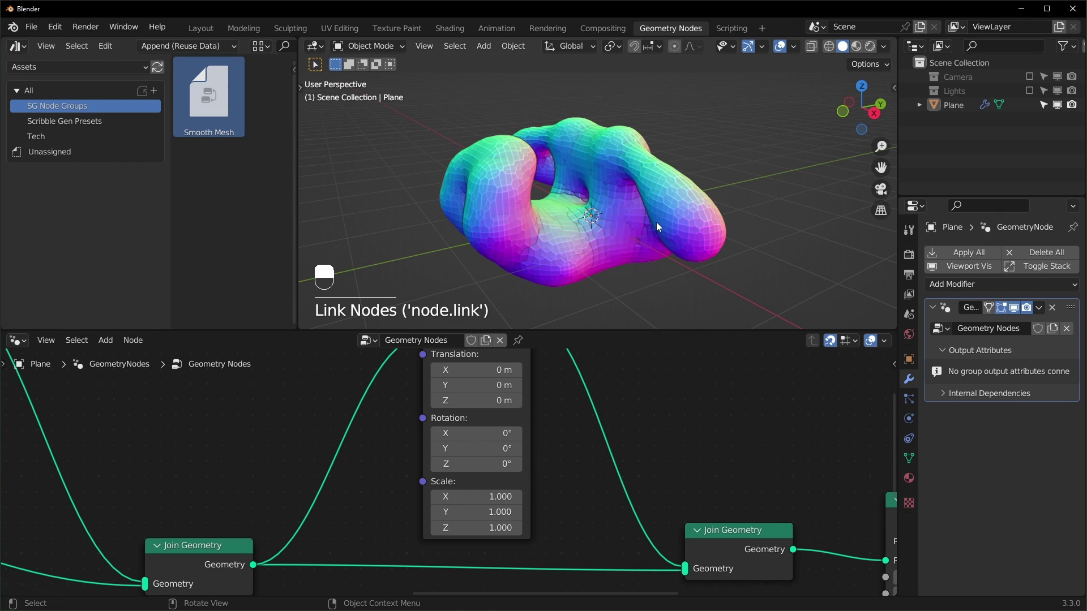
Set the second Transform node's Y scale to -1 to mirror the mesh along Y.
{"action": "scroll", "coordinate": [639, 241], "scroll_direction": "down", "scroll_amount": 4}
{"action": "middle_click_drag", "start_coordinate": [657, 226], "coordinate": [550, 213]}
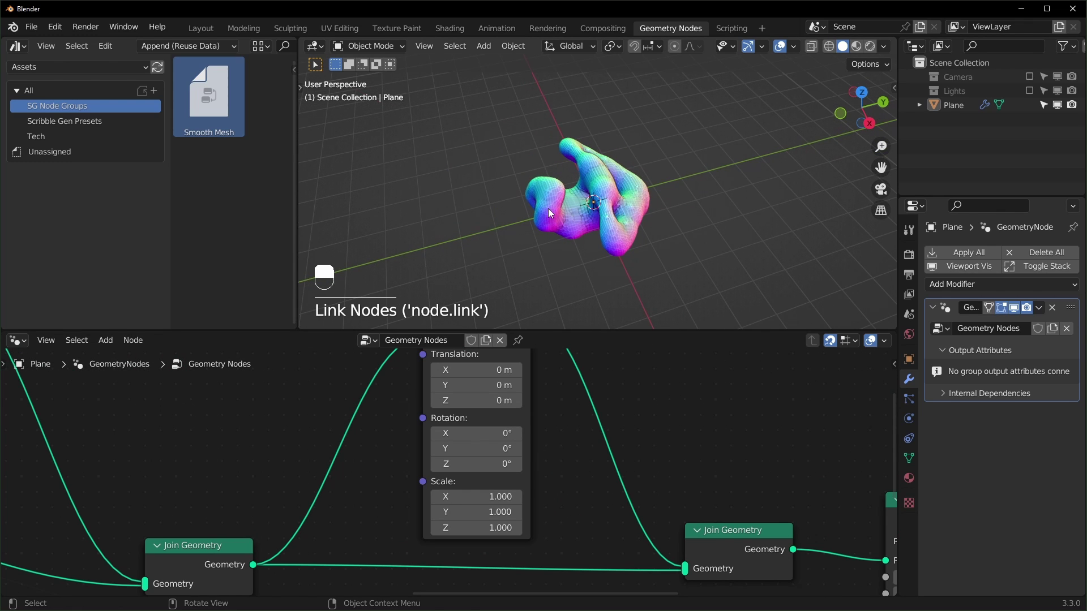
{"action": "scroll", "coordinate": [656, 201], "scroll_direction": "up", "scroll_amount": 3}
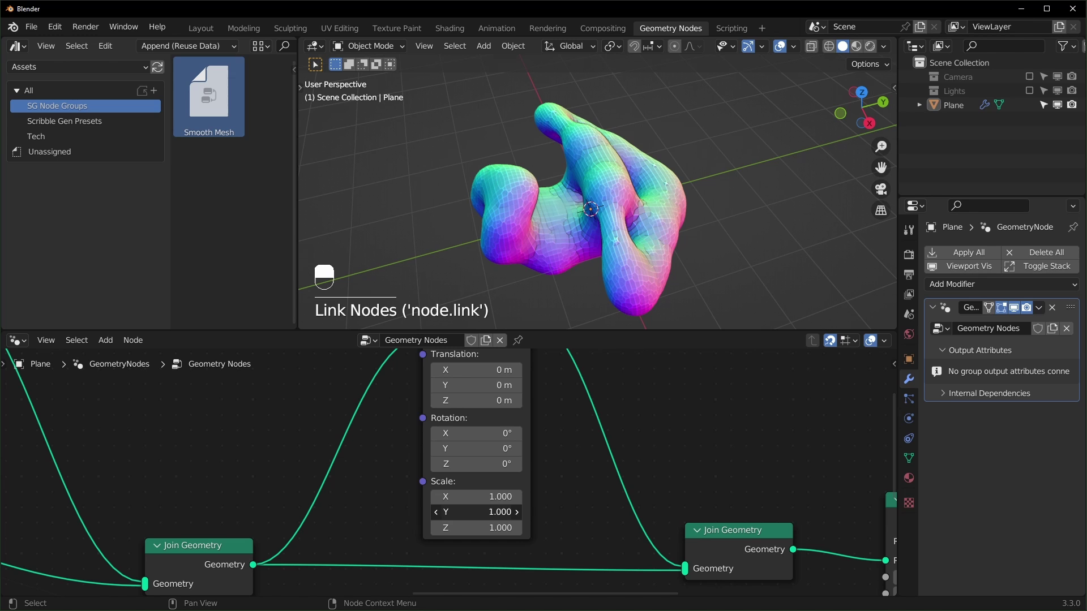
{"action": "key", "text": "BackSpace"}
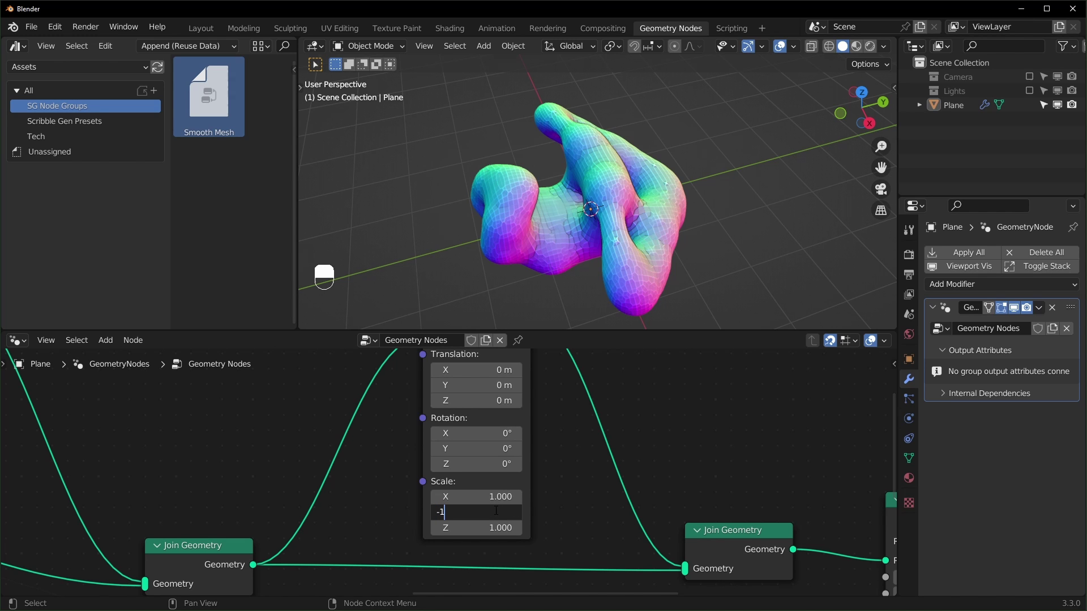
{"action": "type", "text": "-1"}
{"action": "key", "text": "Return"}
{"action": "middle_click_drag", "start_coordinate": [645, 243], "coordinate": [566, 294]}
Mute the nodes of the second mirror, the duplicated Transform and Join Geometry.
{"action": "scroll", "coordinate": [485, 475], "scroll_direction": "down", "scroll_amount": 3}
{"action": "left_click_drag", "start_coordinate": [643, 369], "coordinate": [450, 539]}
{"action": "key", "text": "m"}
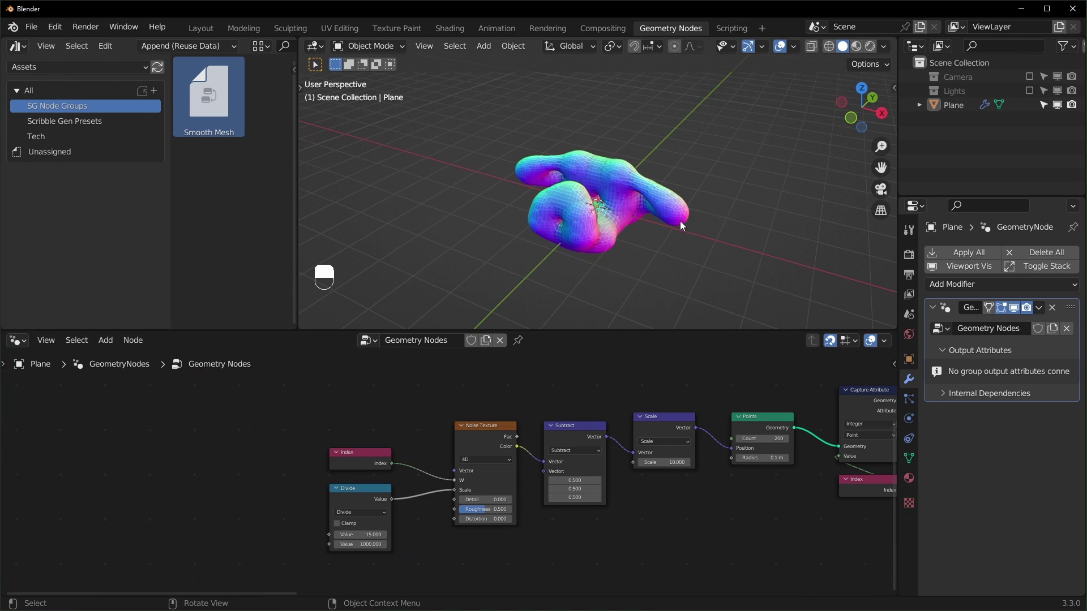
{"action": "middle_click_drag", "start_coordinate": [680, 221], "coordinate": [643, 234]}
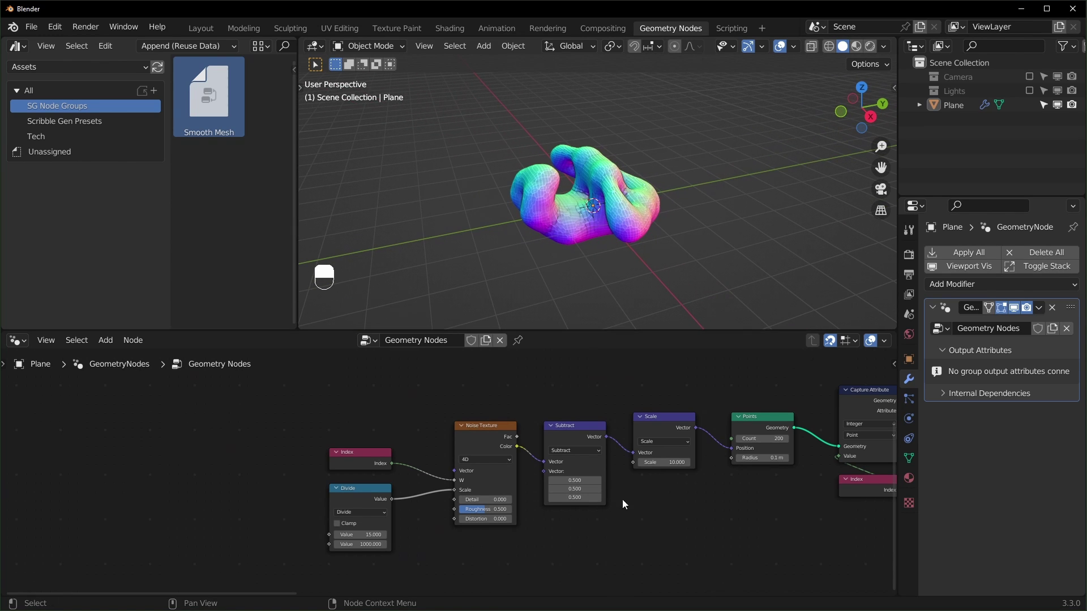
Move the first Index node farther from the Noise Texture and shift the Divide node to make room between them.
{"action": "scroll", "coordinate": [549, 512], "scroll_direction": "up", "scroll_amount": 1}
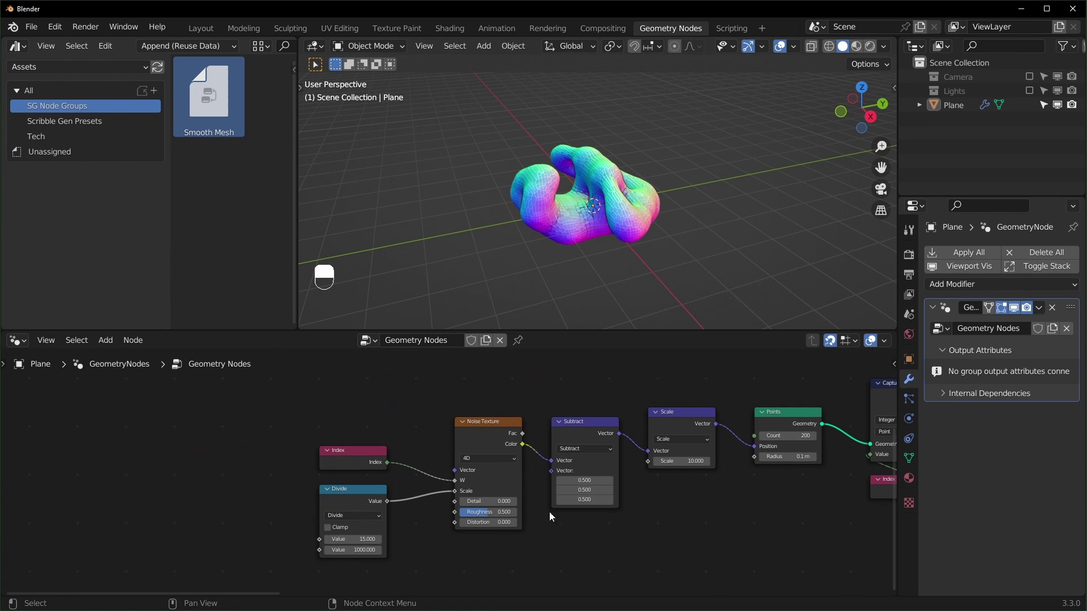
{"action": "left_click", "coordinate": [432, 551]}
{"action": "left_click_drag", "start_coordinate": [355, 452], "coordinate": [171, 421]}
{"action": "left_click_drag", "start_coordinate": [365, 502], "coordinate": [386, 512]}
{"action": "middle_click_drag", "start_coordinate": [675, 225], "coordinate": [532, 216]}
{"action": "scroll", "coordinate": [323, 448], "scroll_direction": "up", "scroll_amount": 2}
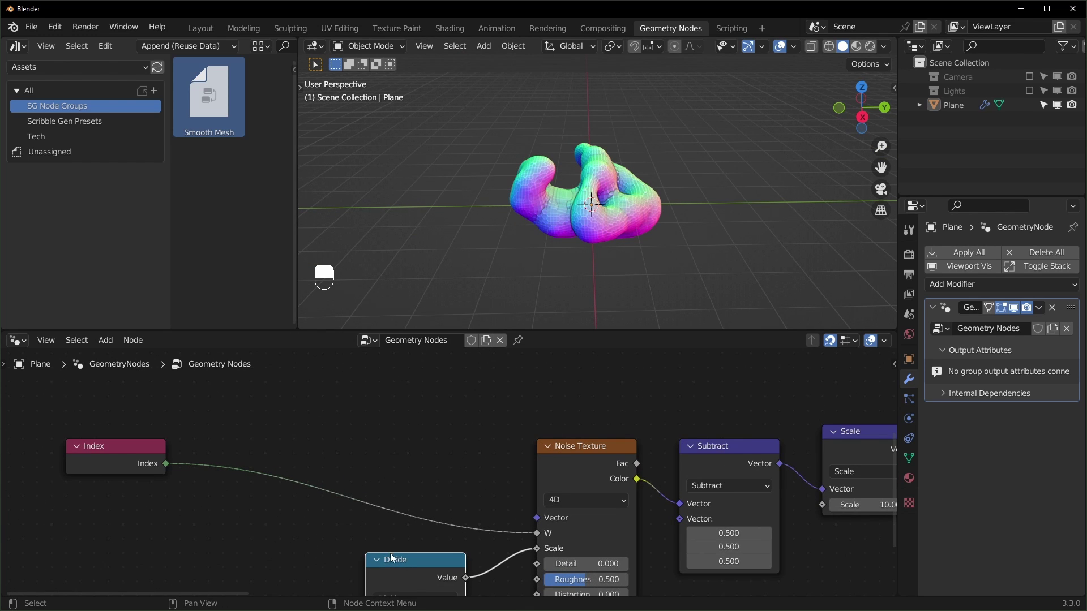
Duplicate the Divide node onto the link between Index and Noise Texture W, and change the copy's operation to Add.
{"action": "left_click", "coordinate": [404, 566]}
{"action": "key", "text": "shift+d"}
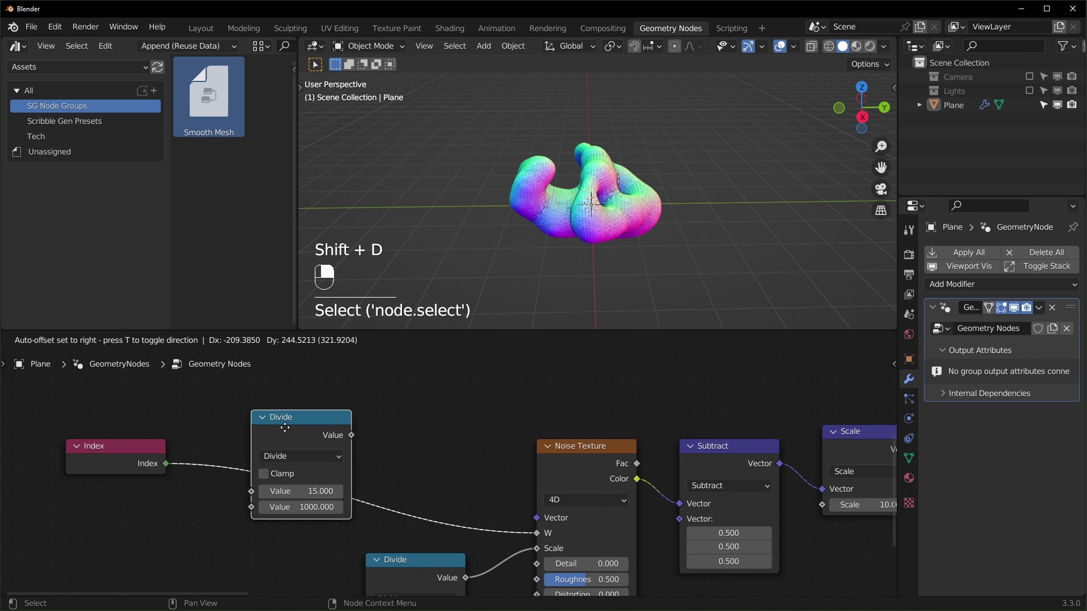
{"action": "left_click", "coordinate": [284, 424]}
{"action": "left_click", "coordinate": [314, 456]}
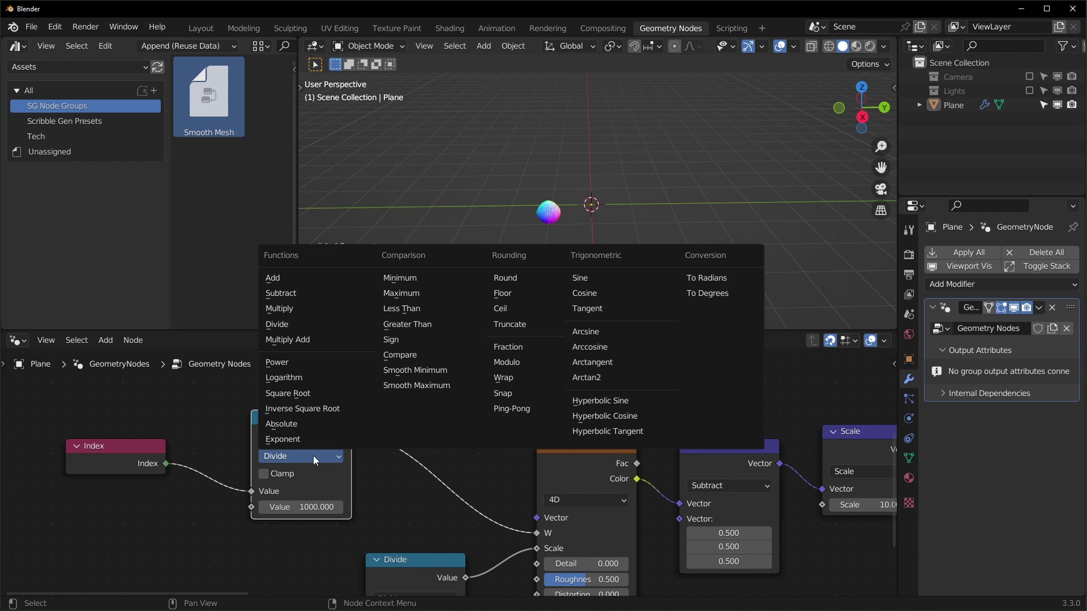
{"action": "left_click", "coordinate": [272, 278]}
{"action": "left_click_drag", "start_coordinate": [300, 508], "coordinate": [394, 507]}
{"action": "right_click", "coordinate": [300, 508]}
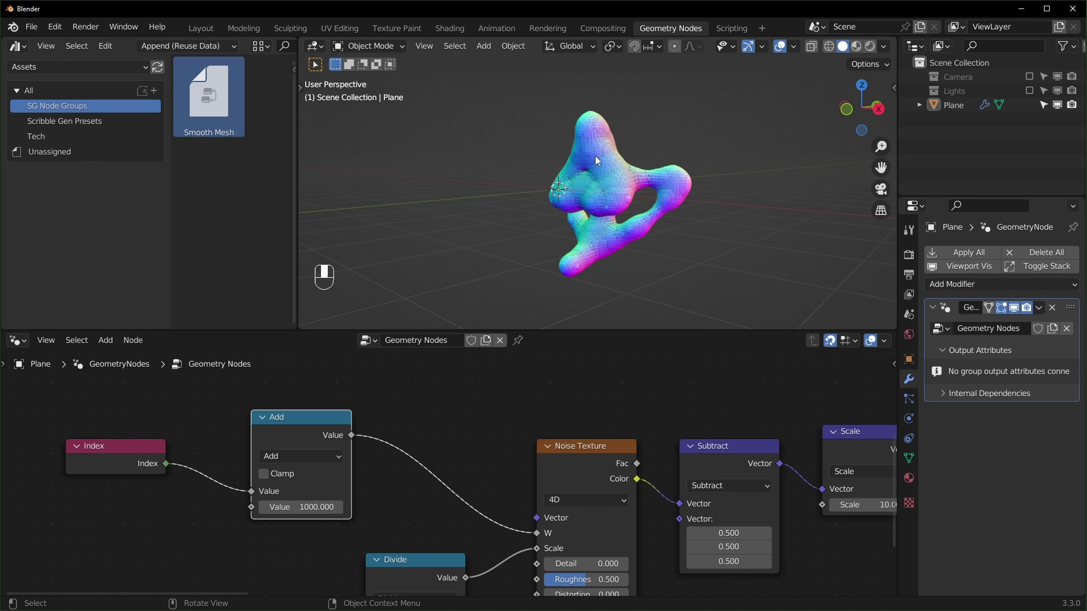
Add a Scene Time node and link its Frame output to the second value of the Add node.
{"action": "middle_click_drag", "start_coordinate": [178, 456], "coordinate": [252, 436]}
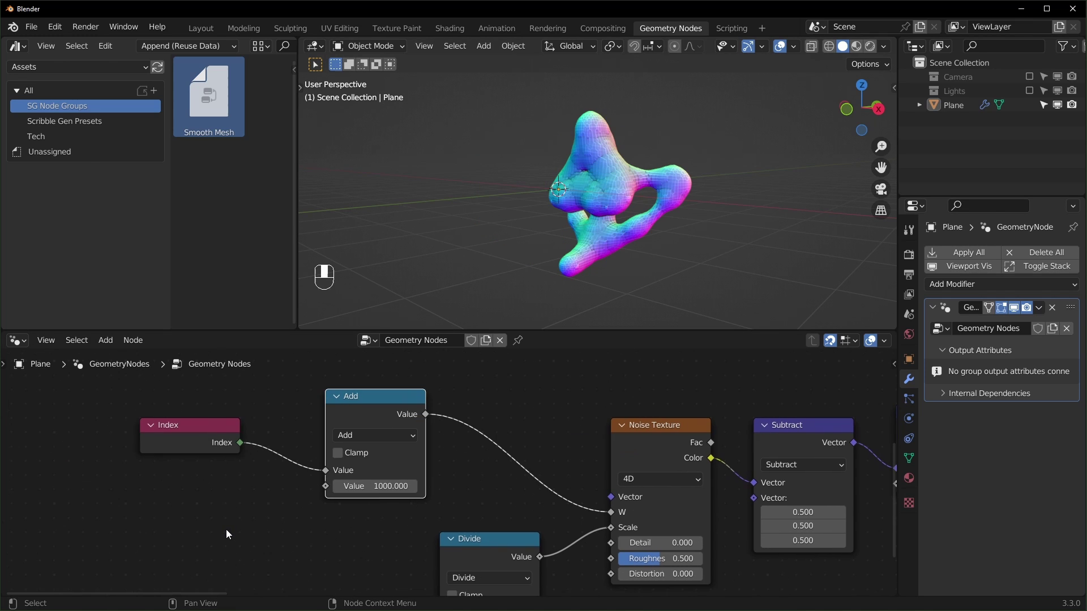
{"action": "key", "text": "shift+a"}
{"action": "type", "text": "scene"}
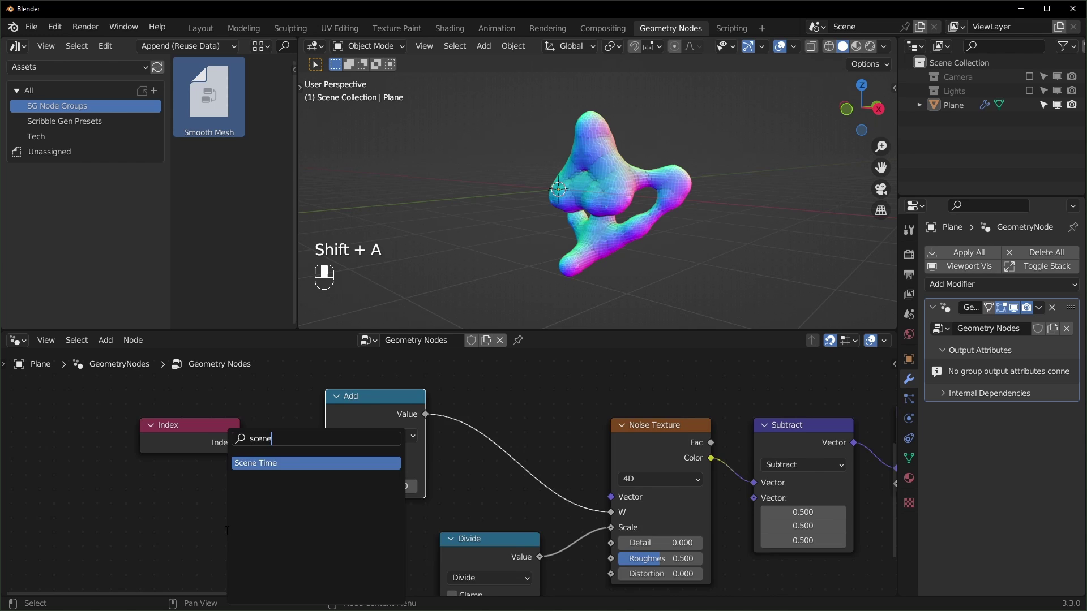
{"action": "key", "text": "Return"}
{"action": "left_click", "coordinate": [169, 499]}
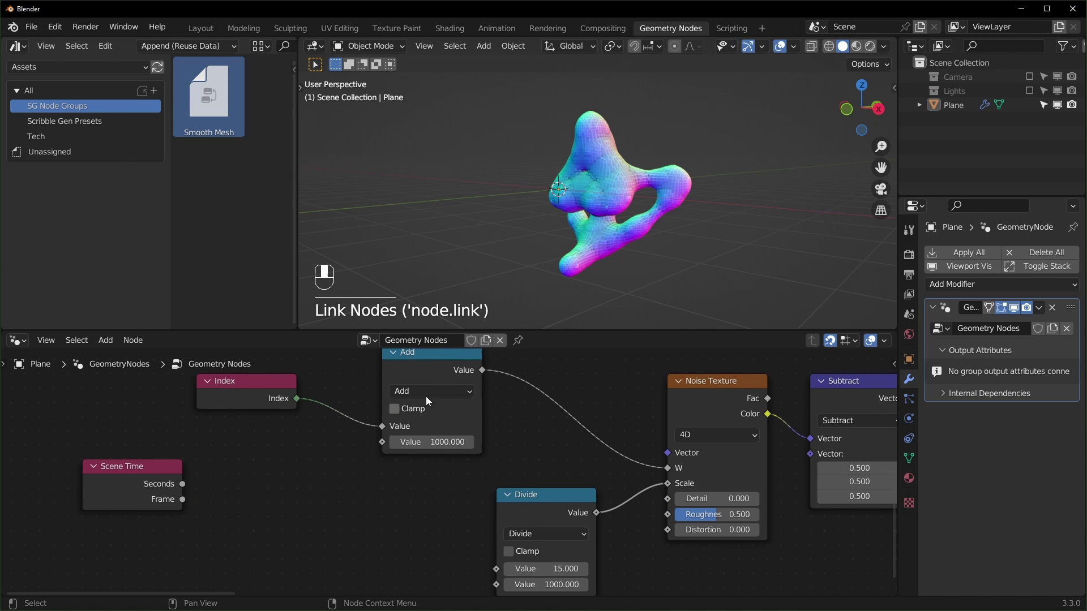
{"action": "middle_click_drag", "start_coordinate": [416, 419], "coordinate": [416, 423]}
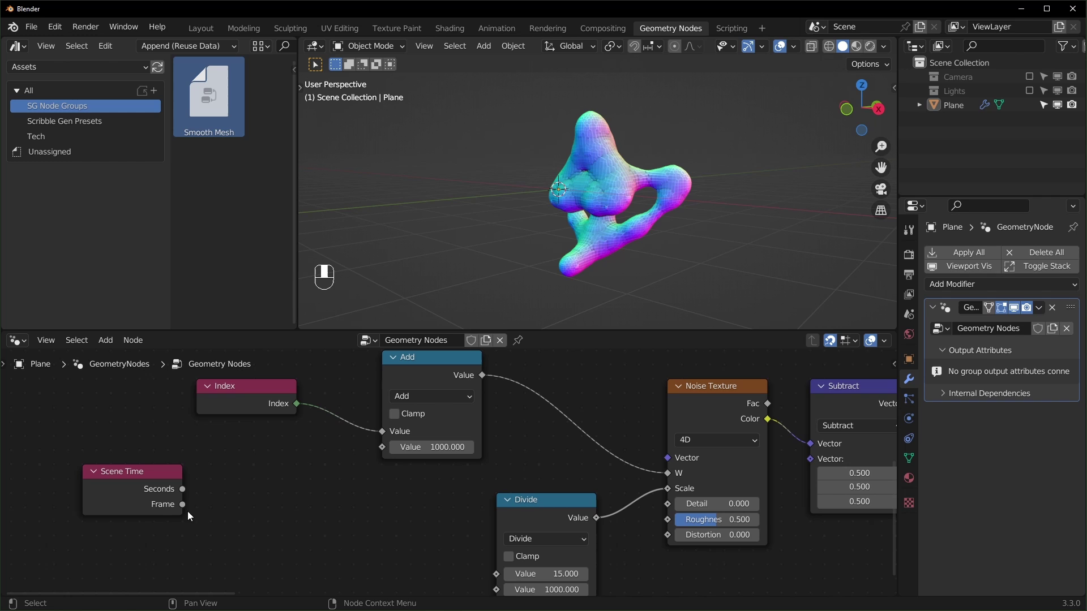
{"action": "left_click_drag", "start_coordinate": [376, 449], "coordinate": [378, 450]}
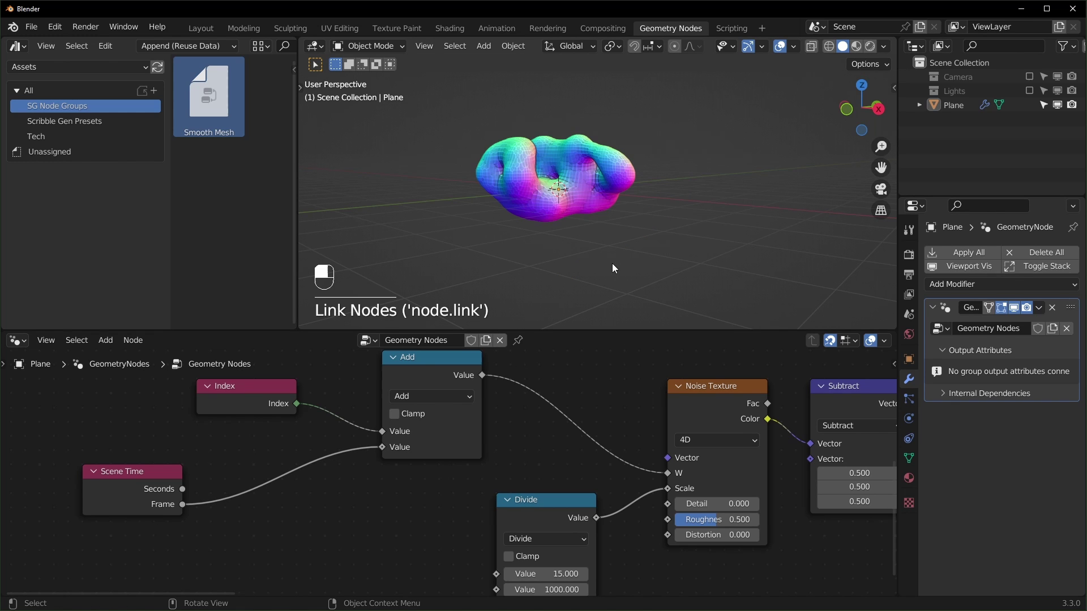
Step forward and back through the first frames, ending on frame 9, to examine how the mesh changes over time.
{"action": "key", "text": "Right"}
{"action": "key", "text": "Right"}
{"action": "key", "text": "Right"}
{"action": "key", "text": "Right"}
{"action": "key", "text": "Right"}
{"action": "key", "text": "Right"}
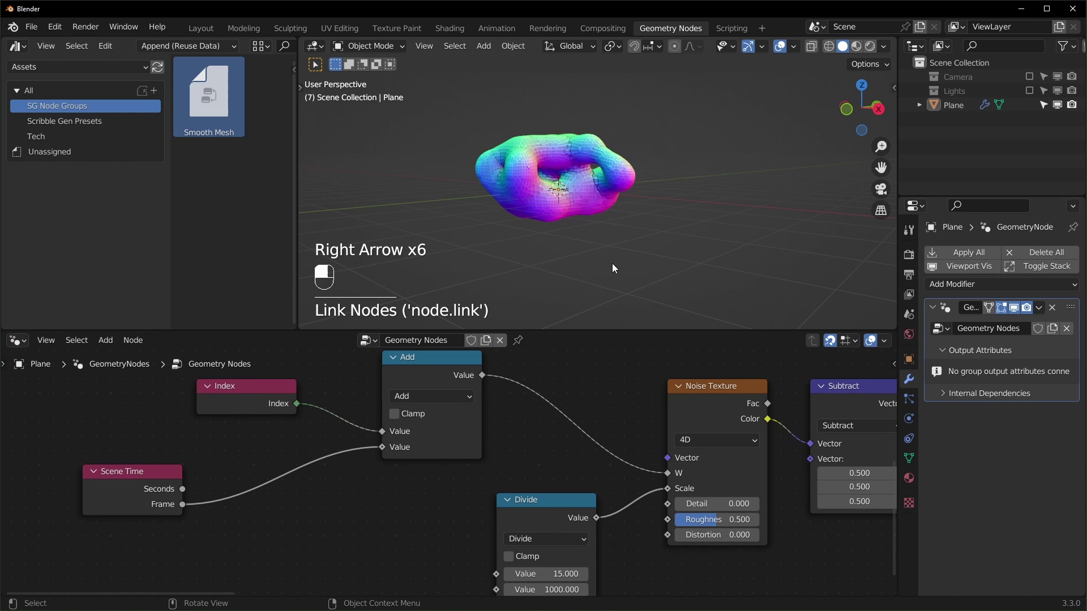
{"action": "key", "text": "Left"}
{"action": "key", "text": "Left"}
{"action": "key", "text": "Left"}
{"action": "key", "text": "Left"}
{"action": "key", "text": "Left"}
{"action": "mouse_move", "coordinate": [613, 263]}
{"action": "middle_mouse_down"}
{"action": "mouse_move", "coordinate": [604, 293]}
{"action": "mouse_move", "coordinate": [604, 247]}
{"action": "middle_mouse_up"}
{"action": "key", "text": "Right"}
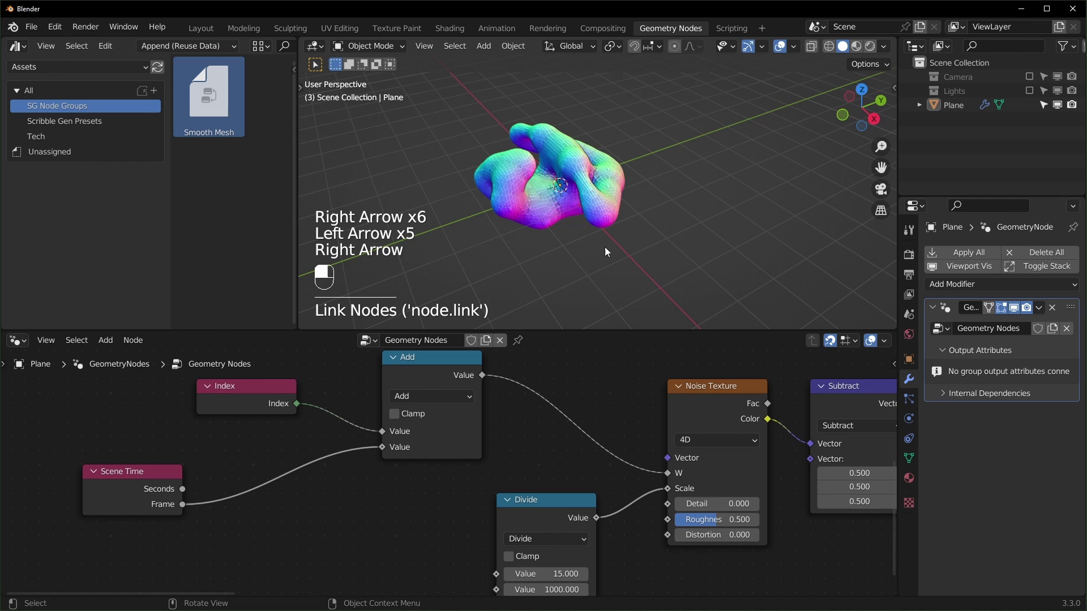
{"action": "key", "text": "Right"}
{"action": "key", "text": "Right"}
{"action": "key", "text": "Right"}
{"action": "key", "text": "Right"}
{"action": "key", "text": "Right"}
{"action": "key", "text": "Right"}
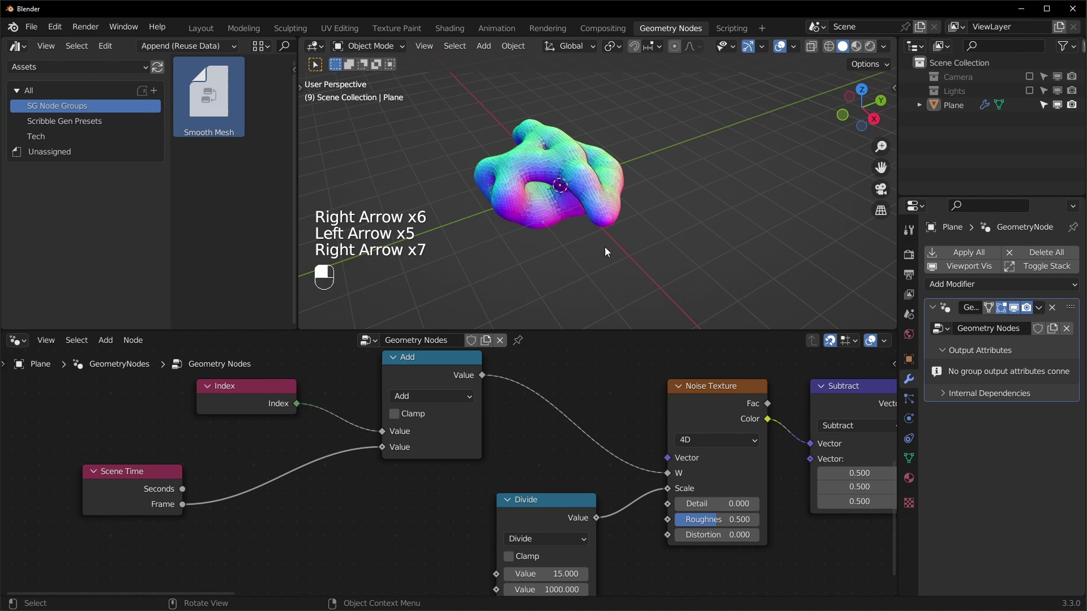
Play the animation briefly, return to the first frame, and step forward to frame 9 to examine the motion.
{"action": "key", "text": "space"}
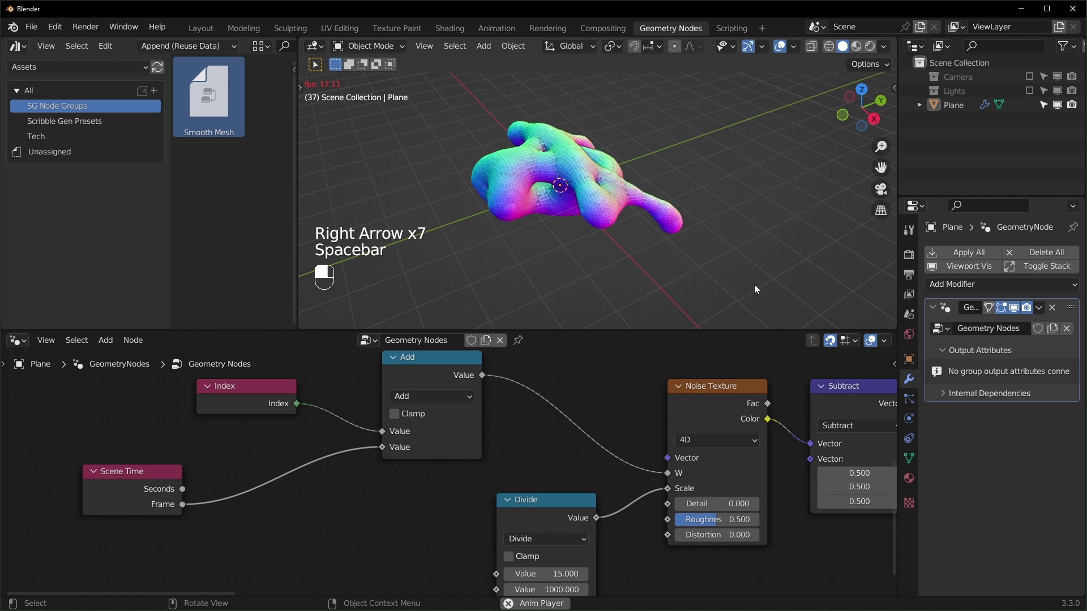
{"action": "key", "text": "space"}
{"action": "key", "text": "shift+Left"}
{"action": "key", "text": "Right"}
{"action": "key", "text": "Right"}
{"action": "key", "text": "Right"}
{"action": "key", "text": "Right"}
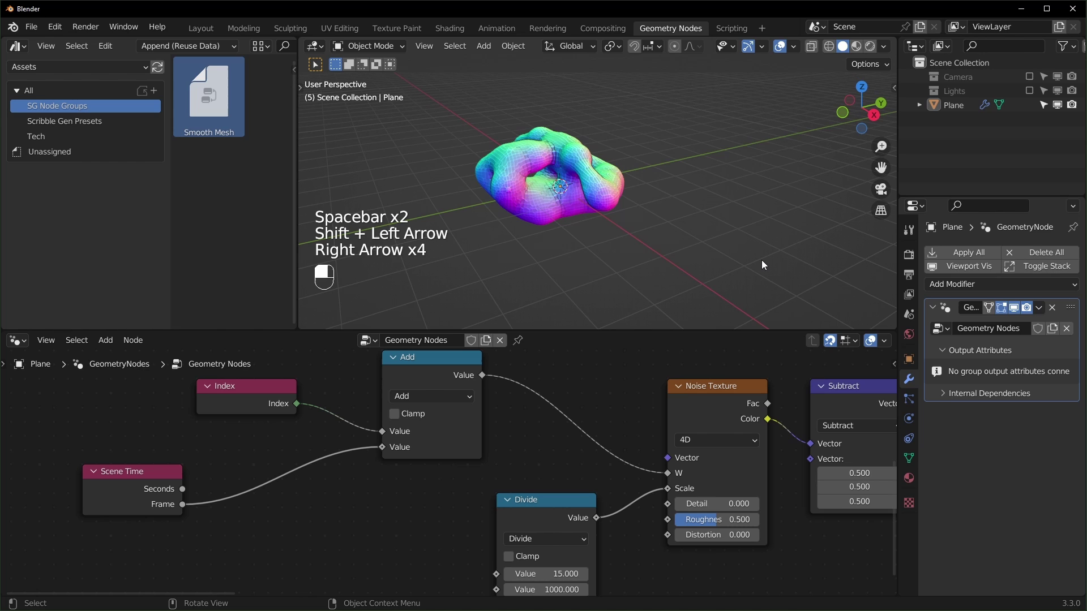
{"action": "key", "text": "Right"}
{"action": "key", "text": "Right"}
{"action": "key", "text": "Right"}
{"action": "key", "text": "Right"}
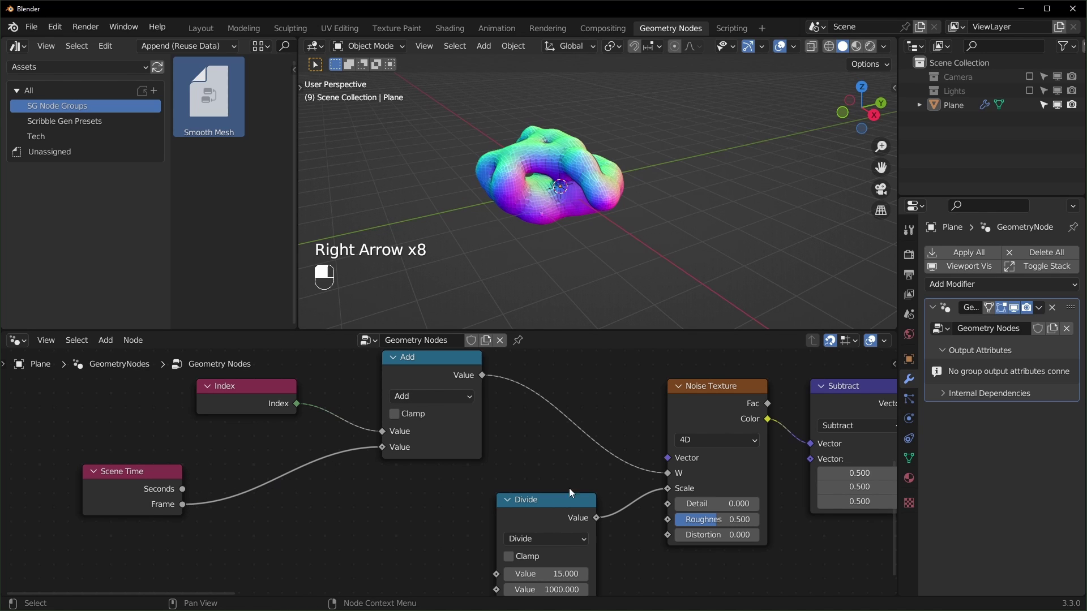
Insert a copy of Divide set to Multiply between Scene Time and Add, and advance two frames to check the animation.
{"action": "left_click", "coordinate": [551, 518]}
{"action": "key", "text": "shift+d"}
{"action": "left_click", "coordinate": [351, 510]}
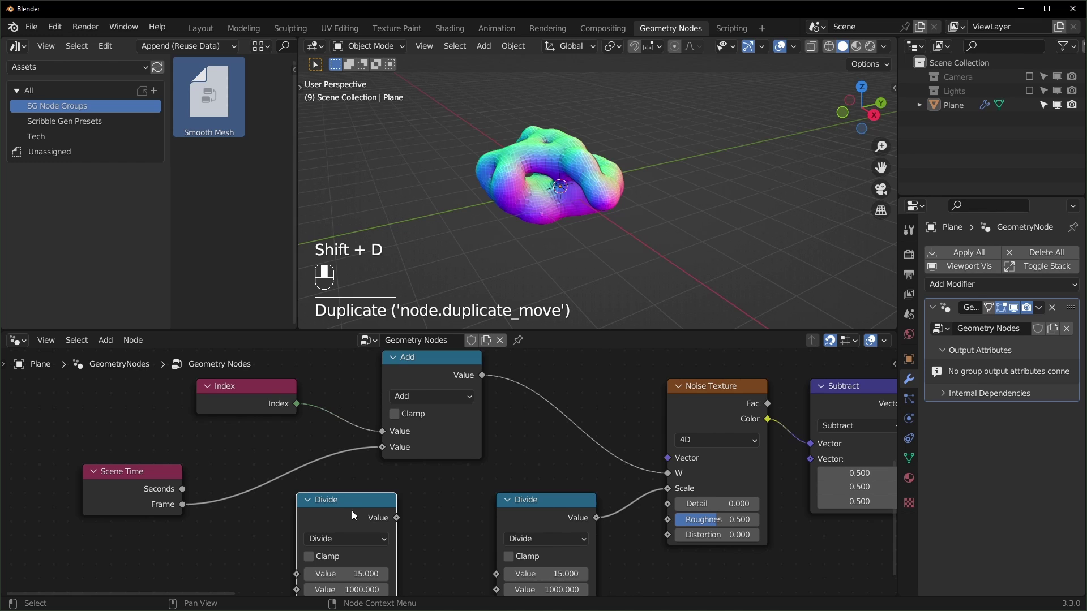
{"action": "middle_click_drag", "start_coordinate": [355, 522], "coordinate": [364, 501]}
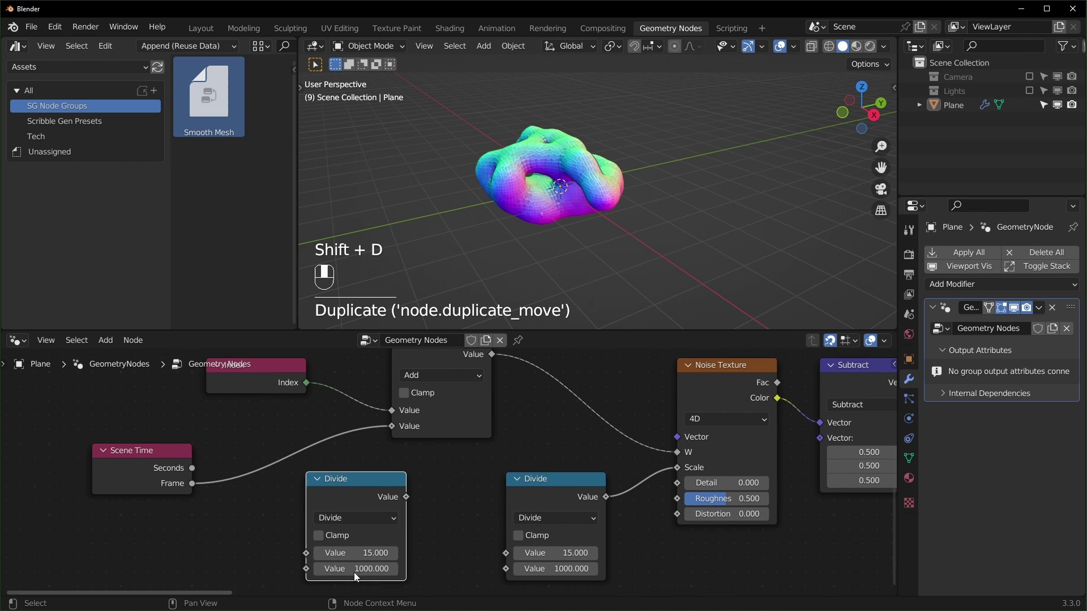
{"action": "left_click", "coordinate": [378, 518]}
{"action": "left_click", "coordinate": [332, 371]}
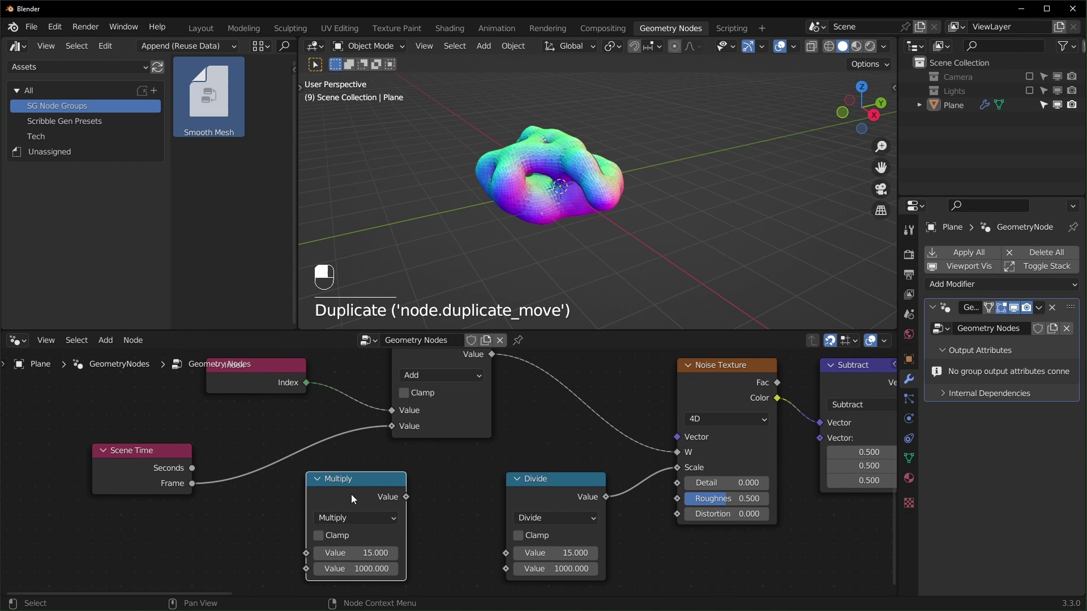
{"action": "left_click_drag", "start_coordinate": [351, 498], "coordinate": [294, 456]}
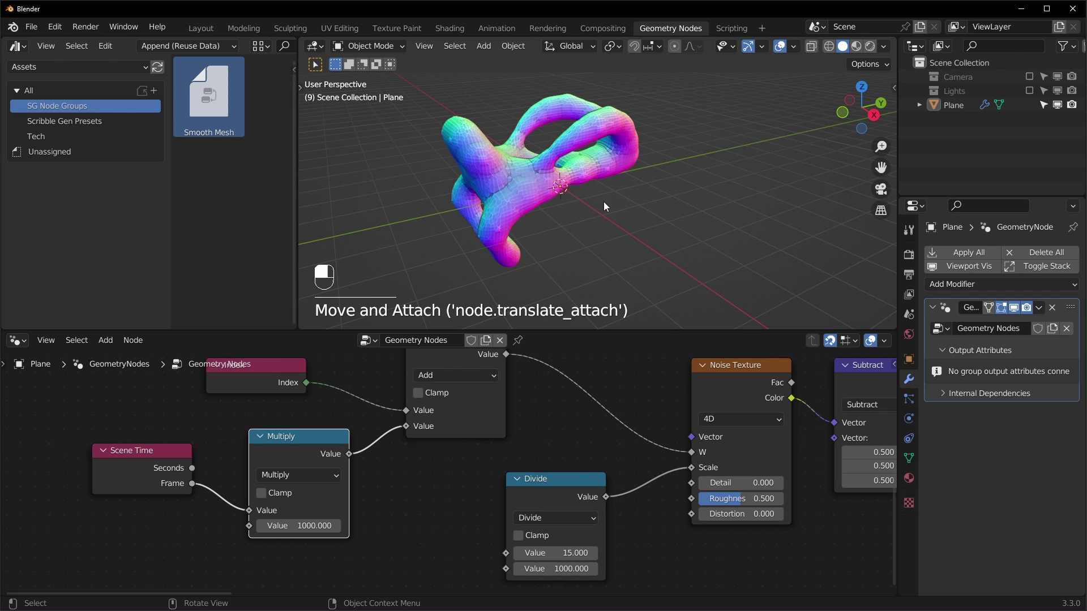
{"action": "key", "text": "Right"}
{"action": "key", "text": "Right"}
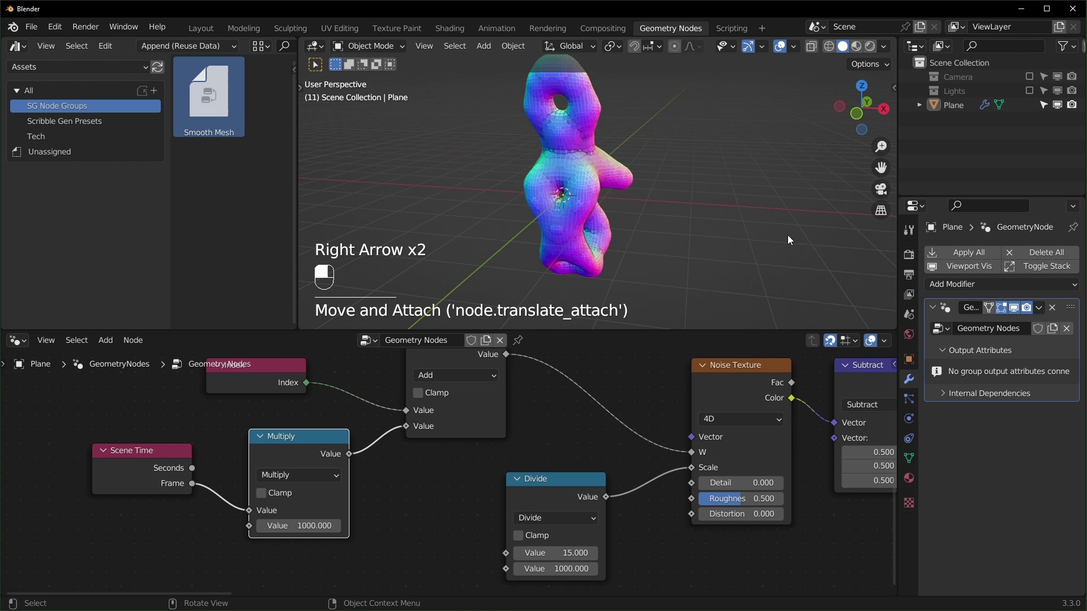
Advance the timeline a few frames to frame 14 and examine how the mesh changes shape.
{"action": "mouse_move", "coordinate": [722, 259]}
{"action": "middle_mouse_down"}
{"action": "mouse_move", "coordinate": [793, 236]}
{"action": "mouse_move", "coordinate": [745, 253]}
{"action": "mouse_move", "coordinate": [770, 263]}
{"action": "mouse_move", "coordinate": [717, 267]}
{"action": "middle_mouse_up"}
{"action": "key", "text": "Right"}
{"action": "key", "text": "Right"}
{"action": "key", "text": "Left"}
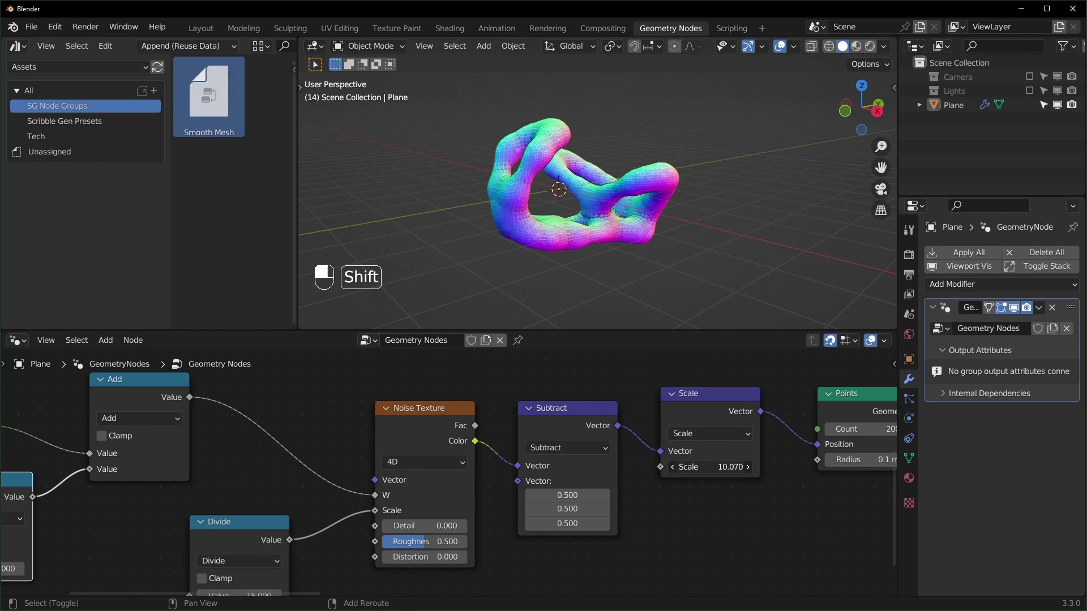
Raise the vector Scale node's factor to 25.200, and reduce it to 5.130 for a more compact shape.
{"action": "left_click_drag", "start_coordinate": [710, 467], "coordinate": [750, 467], "text": "shift"}
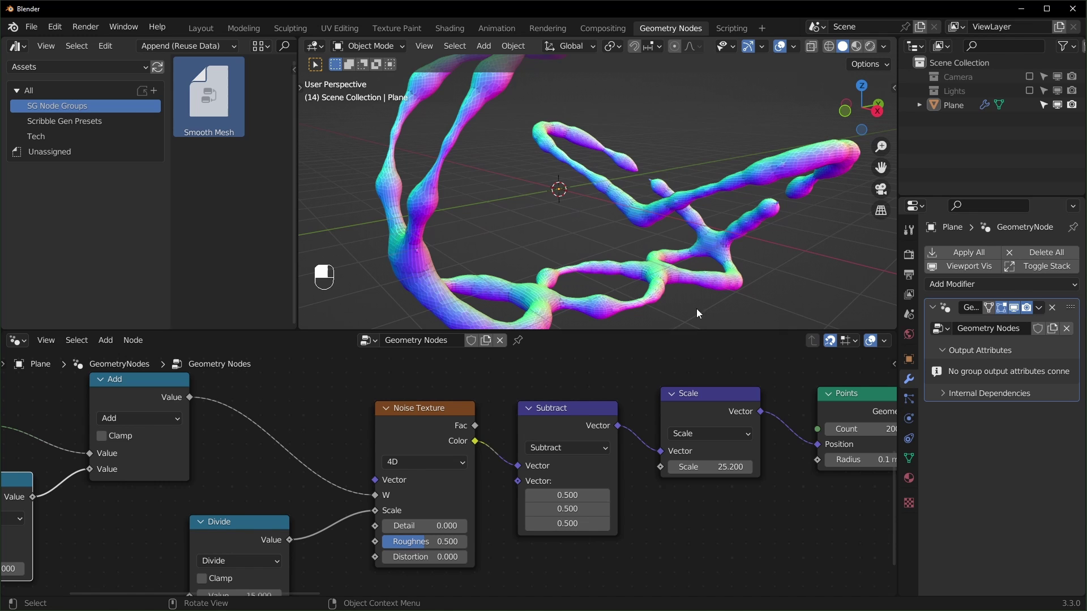
{"action": "left_click_drag", "start_coordinate": [730, 467], "coordinate": [678, 467], "text": "shift"}
{"action": "middle_click_drag", "start_coordinate": [725, 235], "coordinate": [628, 243]}
{"action": "scroll", "coordinate": [656, 217], "scroll_direction": "up", "scroll_amount": 4}
{"action": "scroll", "coordinate": [725, 238], "scroll_direction": "down", "scroll_amount": 4}
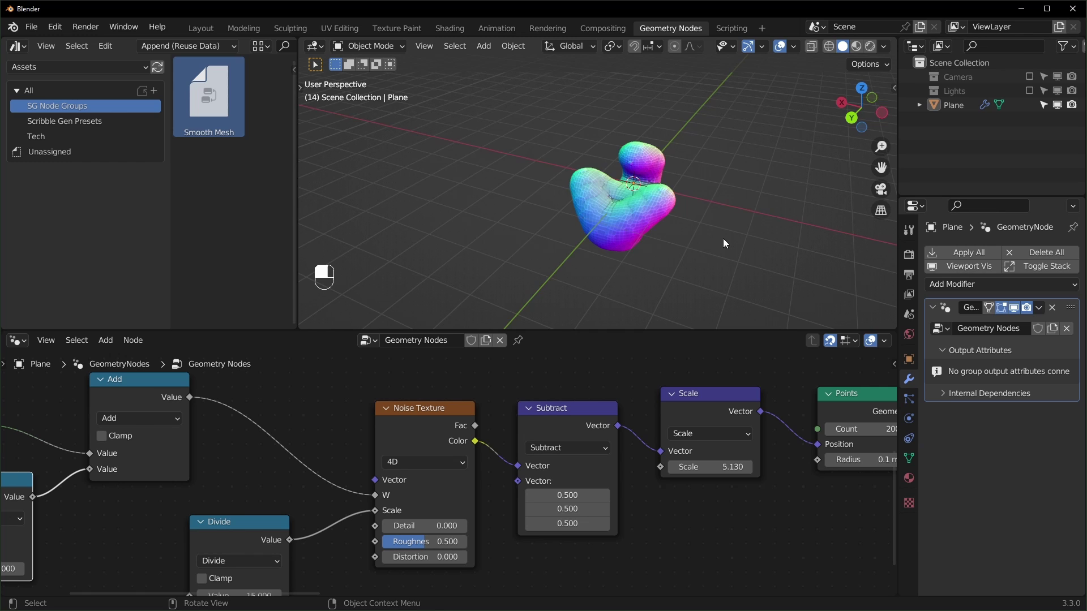
Step forward frame by frame to frame 22 to examine the compact shape variations from several angles.
{"action": "middle_click_drag", "start_coordinate": [723, 239], "coordinate": [767, 237]}
{"action": "key", "text": "Right"}
{"action": "middle_click_drag", "start_coordinate": [543, 245], "coordinate": [647, 244]}
{"action": "key", "text": "Right"}
{"action": "key", "text": "Right"}
{"action": "key", "text": "Right"}
{"action": "key", "text": "Right"}
{"action": "key", "text": "Right"}
{"action": "key", "text": "Right"}
{"action": "key", "text": "Right"}
Try a first value of 65.700 in the Divide node driving the noise scale, and inspect the mesh.
{"action": "middle_click_drag", "start_coordinate": [283, 527], "coordinate": [409, 436]}
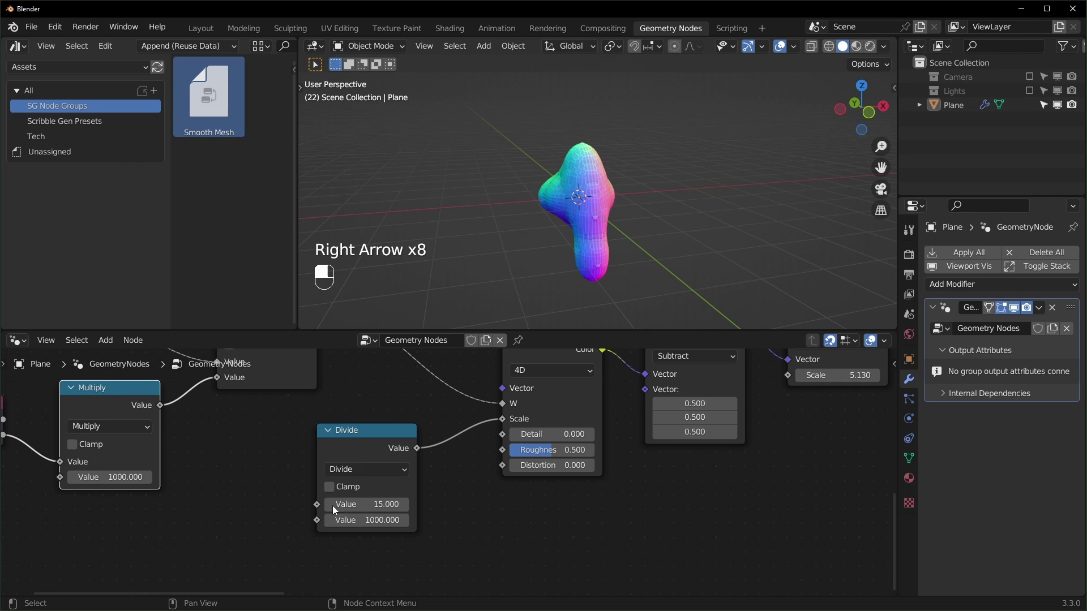
{"action": "scroll", "coordinate": [351, 495], "scroll_direction": "up", "scroll_amount": 2}
{"action": "middle_click_drag", "start_coordinate": [365, 485], "coordinate": [430, 488]}
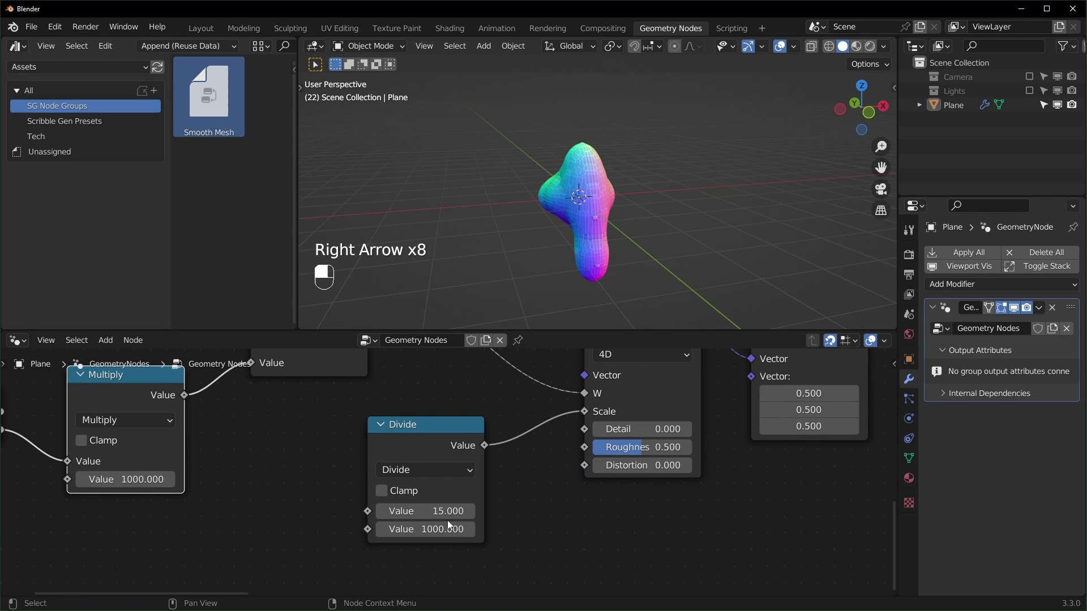
{"action": "left_click_drag", "start_coordinate": [440, 511], "coordinate": [549, 511]}
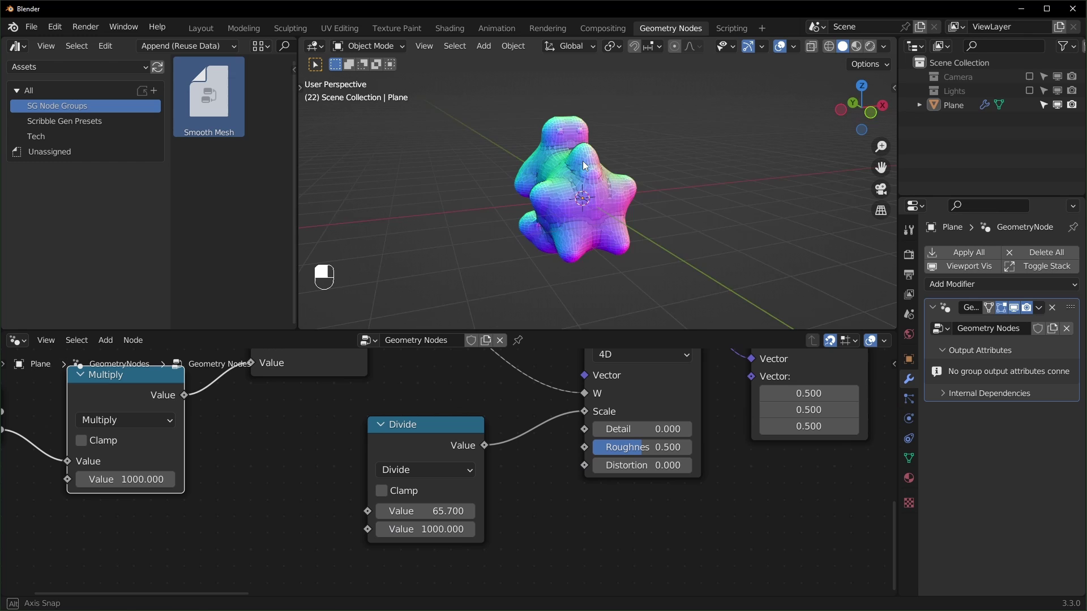
{"action": "middle_click_drag", "start_coordinate": [583, 161], "coordinate": [582, 222]}
{"action": "scroll", "coordinate": [583, 465], "scroll_direction": "down", "scroll_amount": 3}
{"action": "scroll", "coordinate": [715, 476], "scroll_direction": "down", "scroll_amount": 3}
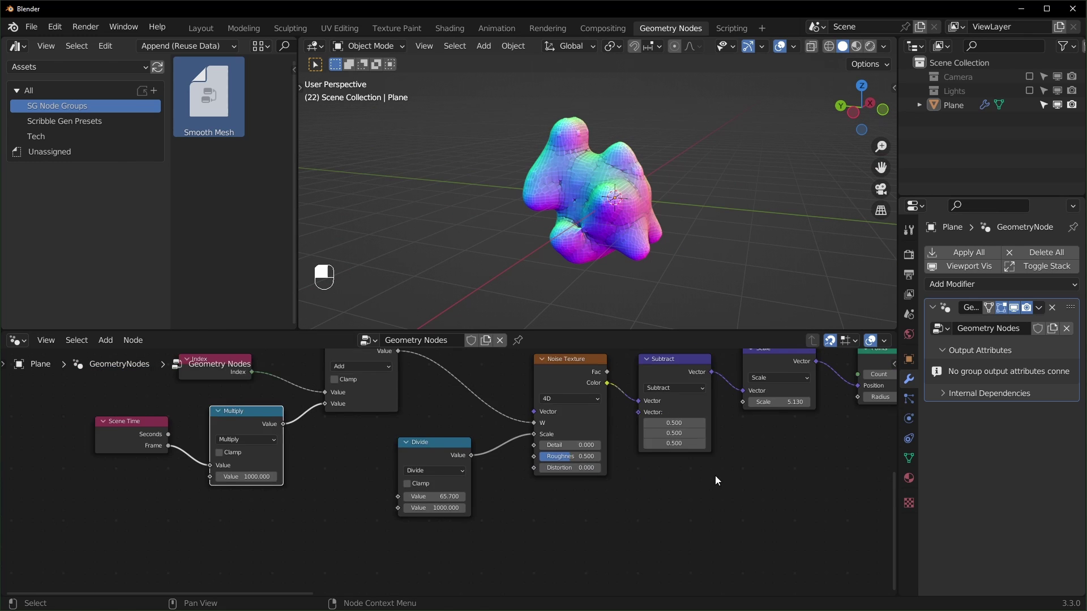
Preview the Points node's output to examine how the raw points are distributed along the noise path.
{"action": "scroll", "coordinate": [736, 473], "scroll_direction": "down", "scroll_amount": 1}
{"action": "middle_click_drag", "start_coordinate": [866, 447], "coordinate": [564, 500]}
{"action": "scroll", "coordinate": [565, 500], "scroll_direction": "up", "scroll_amount": 1}
{"action": "left_click", "coordinate": [578, 415], "text": "alt+shift"}
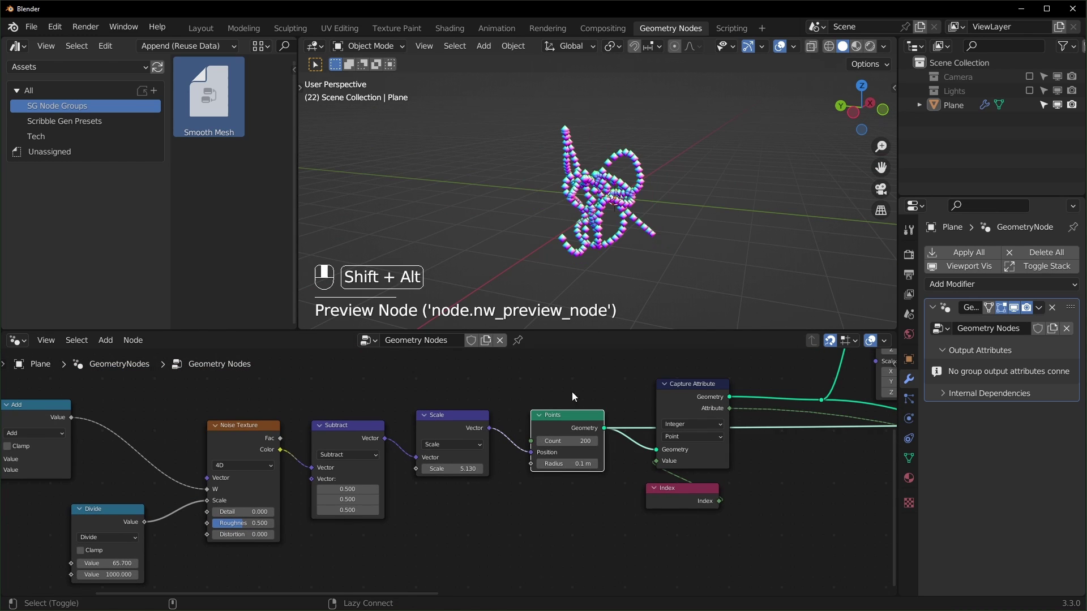
{"action": "middle_click_drag", "start_coordinate": [566, 305], "coordinate": [555, 270]}
Raise the Divide node's first value to 188.100 and examine the scattered points.
{"action": "middle_click_drag", "start_coordinate": [102, 564], "coordinate": [388, 487]}
{"action": "left_click_drag", "start_coordinate": [389, 487], "coordinate": [406, 482]}
{"action": "middle_click_drag", "start_coordinate": [625, 188], "coordinate": [525, 206]}
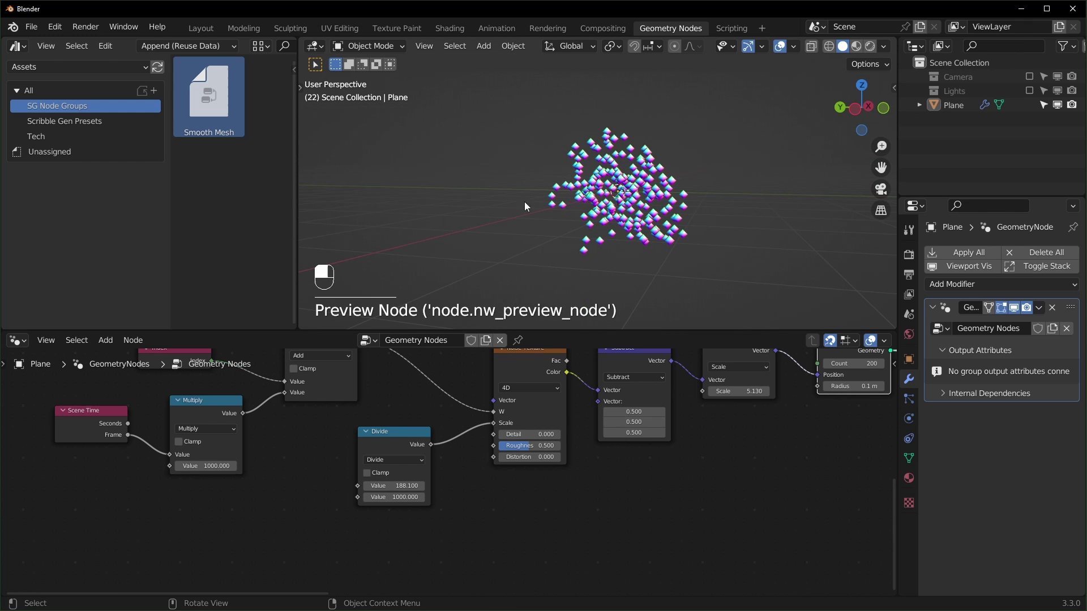
{"action": "middle_click_drag", "start_coordinate": [674, 223], "coordinate": [586, 229]}
{"action": "scroll", "coordinate": [456, 460], "scroll_direction": "up", "scroll_amount": 4}
Set the Divide node's first value to 15 and restore the preview of the final mesh.
{"action": "middle_click_drag", "start_coordinate": [461, 454], "coordinate": [413, 464]}
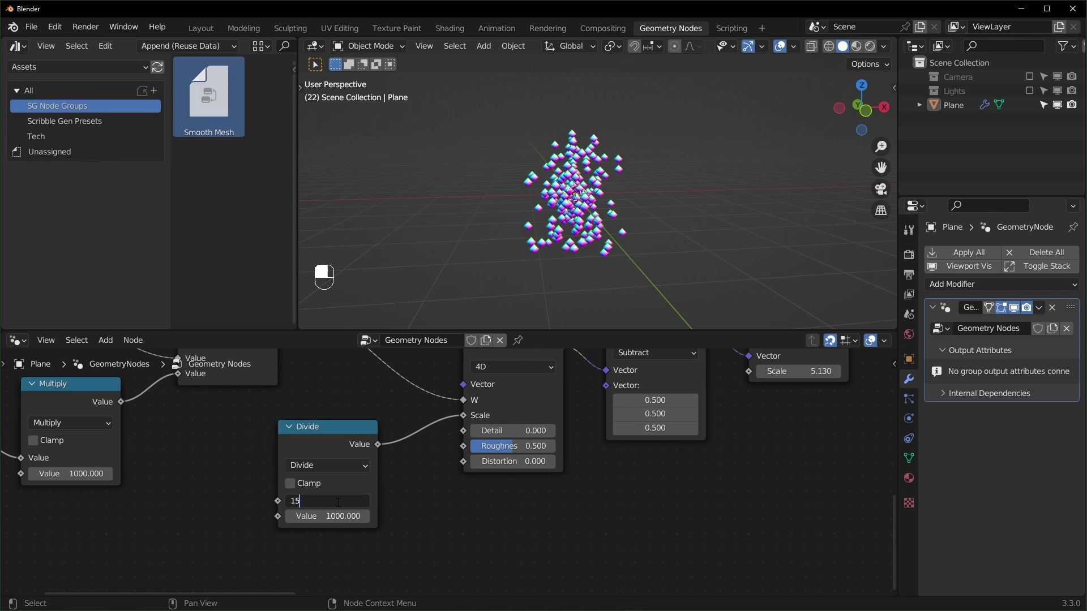
{"action": "key", "text": "Return"}
{"action": "middle_click_drag", "start_coordinate": [534, 218], "coordinate": [520, 190]}
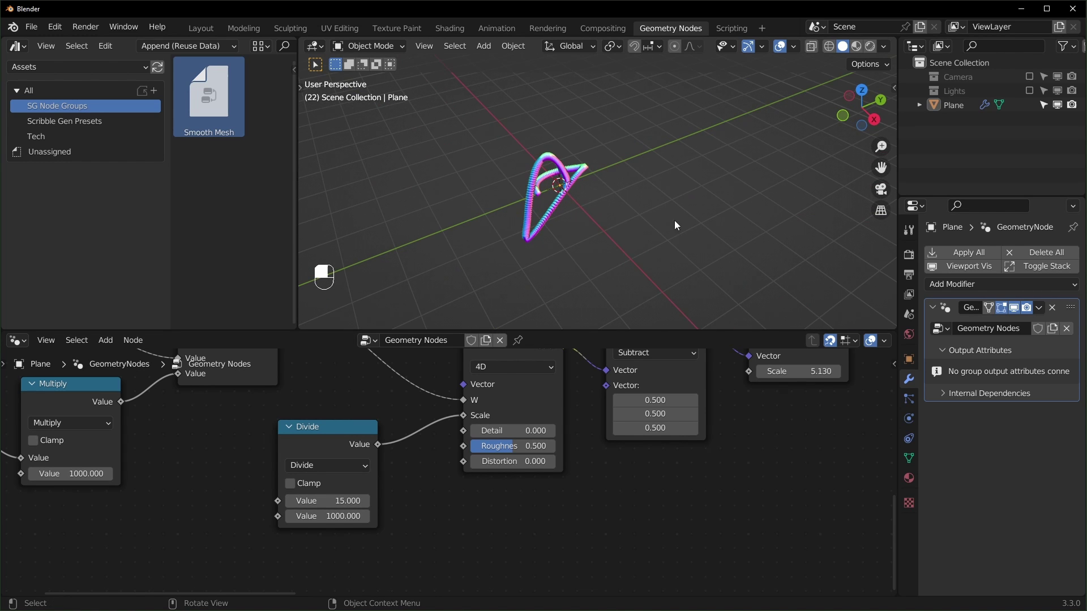
{"action": "scroll", "coordinate": [750, 498], "scroll_direction": "down", "scroll_amount": 3}
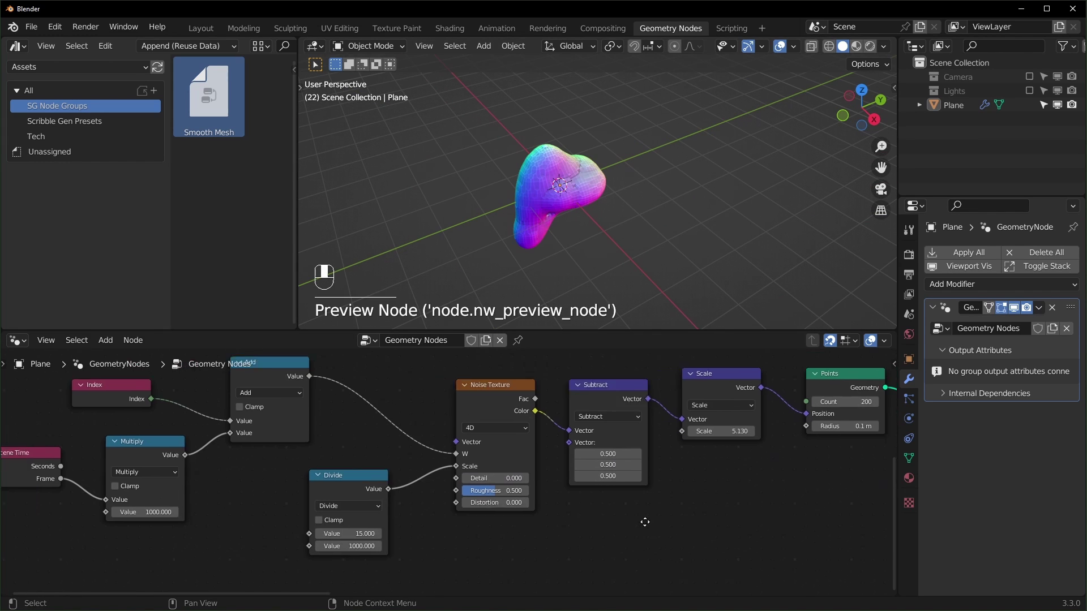
{"action": "middle_click_drag", "start_coordinate": [645, 522], "coordinate": [608, 525]}
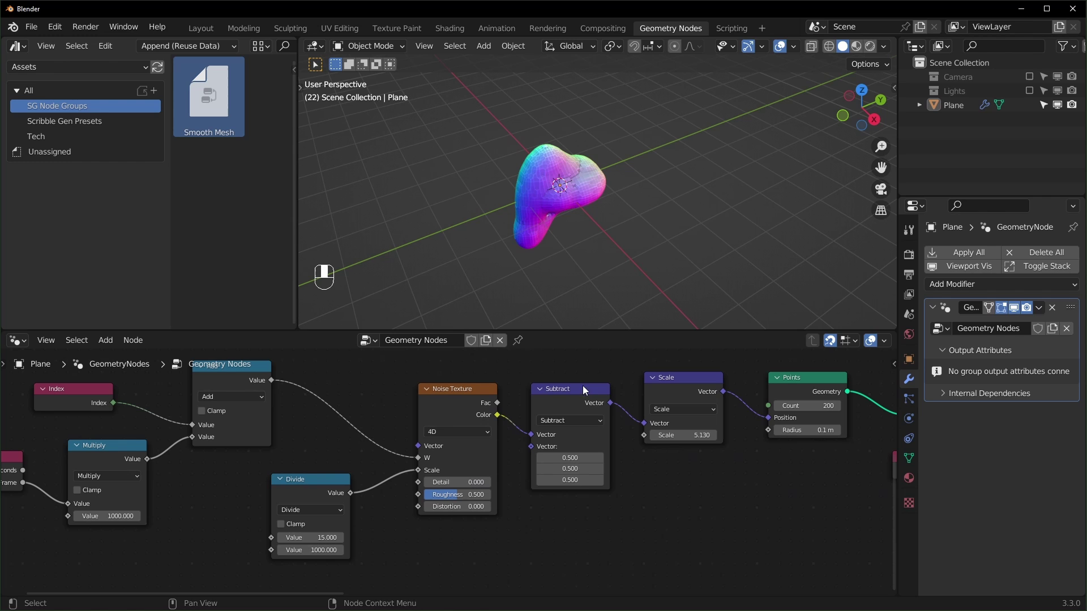
Maximize the 3D viewport, return to the first frame, and step forward through about ten frames to examine the generated shapes.
{"action": "key", "text": "ctrl+space"}
{"action": "key", "text": "shift+Left"}
{"action": "key", "text": "Right"}
{"action": "key", "text": "Right"}
{"action": "key", "text": "Right"}
{"action": "key", "text": "Right"}
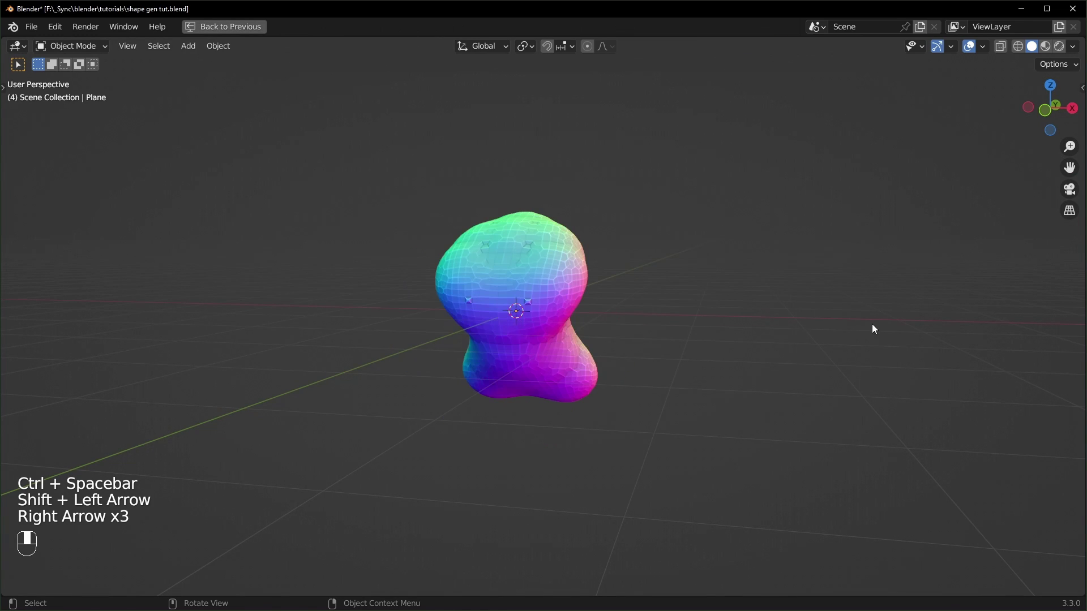
{"action": "key", "text": "Right"}
{"action": "key", "text": "Right"}
{"action": "key", "text": "Right"}
{"action": "key", "text": "Right"}
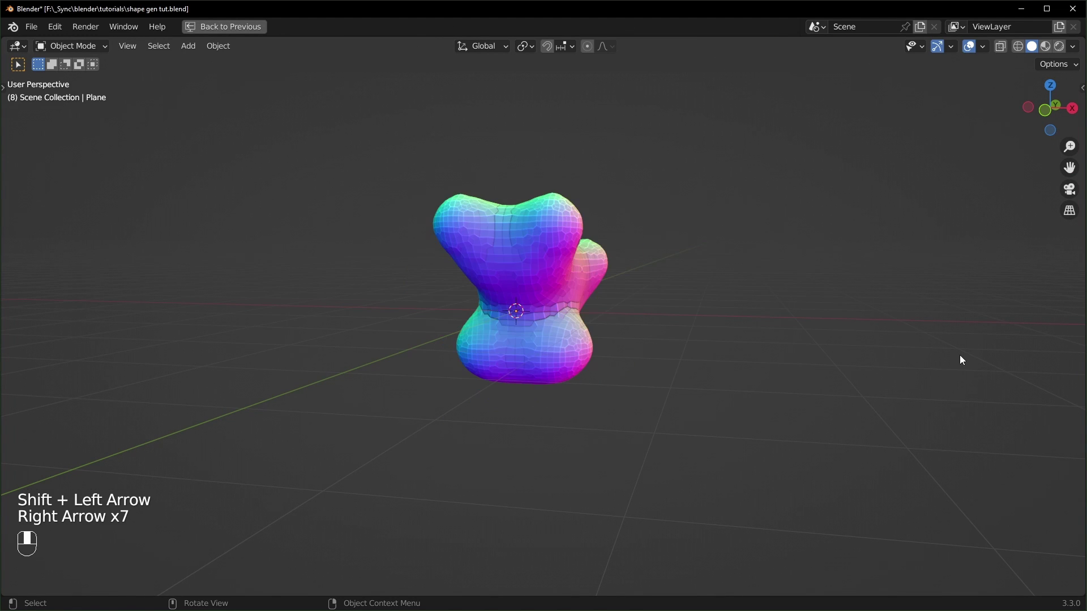
{"action": "key", "text": "Right"}
{"action": "key", "text": "Right"}
Continue stepping frame by frame past frame 18, examining the new shape variations from different angles and distances.
{"action": "middle_click_drag", "start_coordinate": [963, 351], "coordinate": [706, 389]}
{"action": "key", "text": "Right"}
{"action": "key", "text": "Right"}
{"action": "key", "text": "Right"}
{"action": "key", "text": "Right"}
{"action": "key", "text": "Right"}
{"action": "key", "text": "Right"}
{"action": "scroll", "coordinate": [743, 392], "scroll_direction": "up", "scroll_amount": 2}
{"action": "scroll", "coordinate": [744, 392], "scroll_direction": "down", "scroll_amount": 2}
{"action": "key", "text": "Right"}
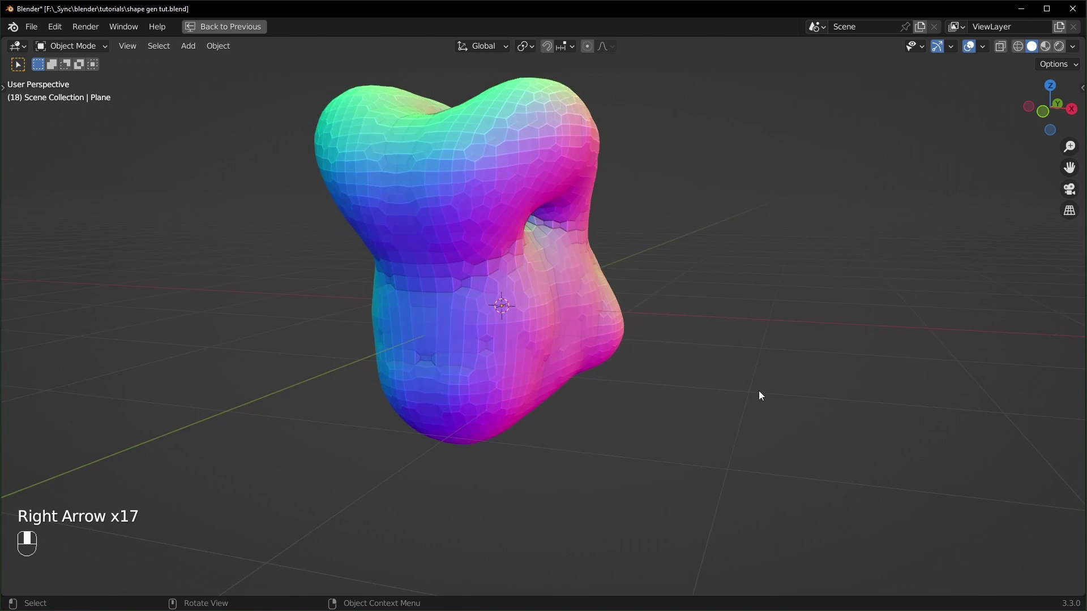
{"action": "key", "text": "Right"}
{"action": "key", "text": "Right"}
{"action": "mouse_move", "coordinate": [737, 383]}
{"action": "middle_mouse_down"}
{"action": "mouse_move", "coordinate": [898, 383]}
{"action": "mouse_move", "coordinate": [728, 389]}
{"action": "middle_mouse_up"}
{"action": "key", "text": "Right"}
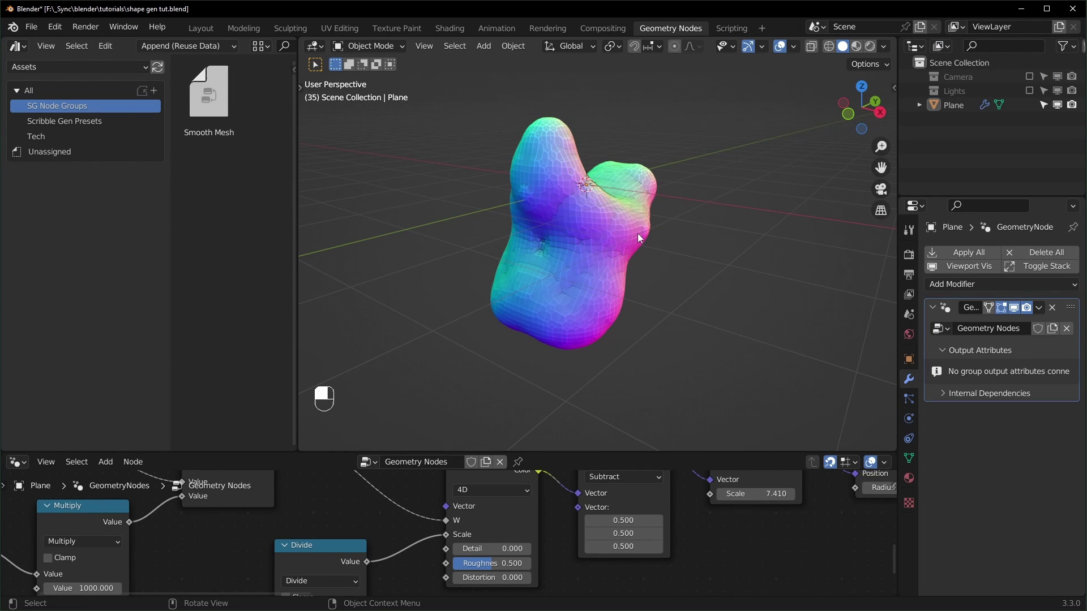
Duplicate the generated mesh object at frame 35 and place the copy beside the original.
{"action": "scroll", "coordinate": [638, 233], "scroll_direction": "down", "scroll_amount": 2}
{"action": "middle_click_drag", "start_coordinate": [619, 257], "coordinate": [660, 261]}
{"action": "scroll", "coordinate": [678, 258], "scroll_direction": "down", "scroll_amount": 2}
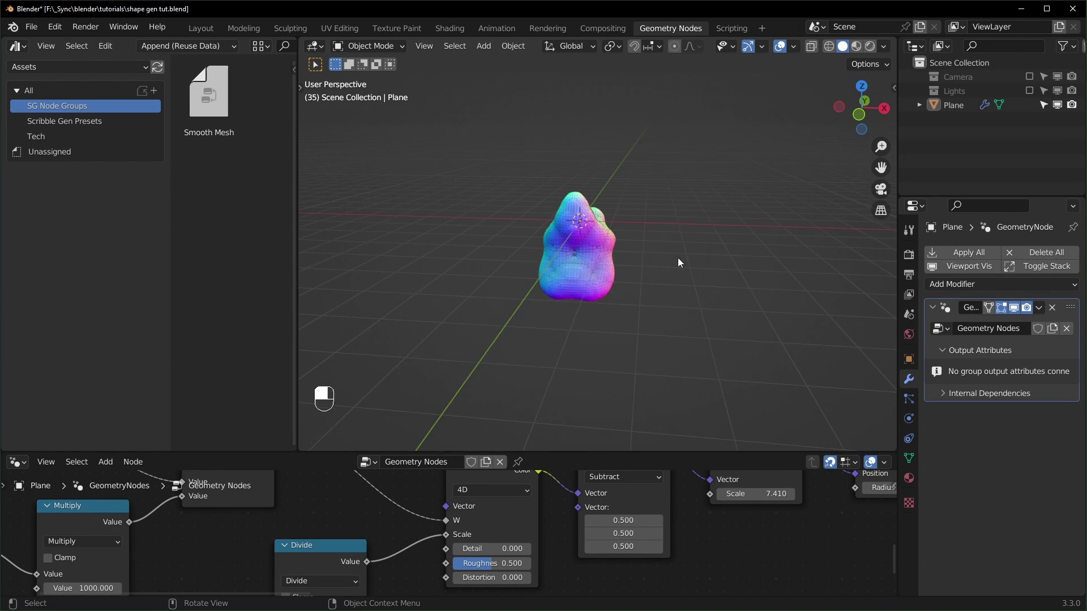
{"action": "scroll", "coordinate": [677, 262], "scroll_direction": "up", "scroll_amount": 2}
{"action": "left_click", "coordinate": [601, 233]}
{"action": "key", "text": "shift+d"}
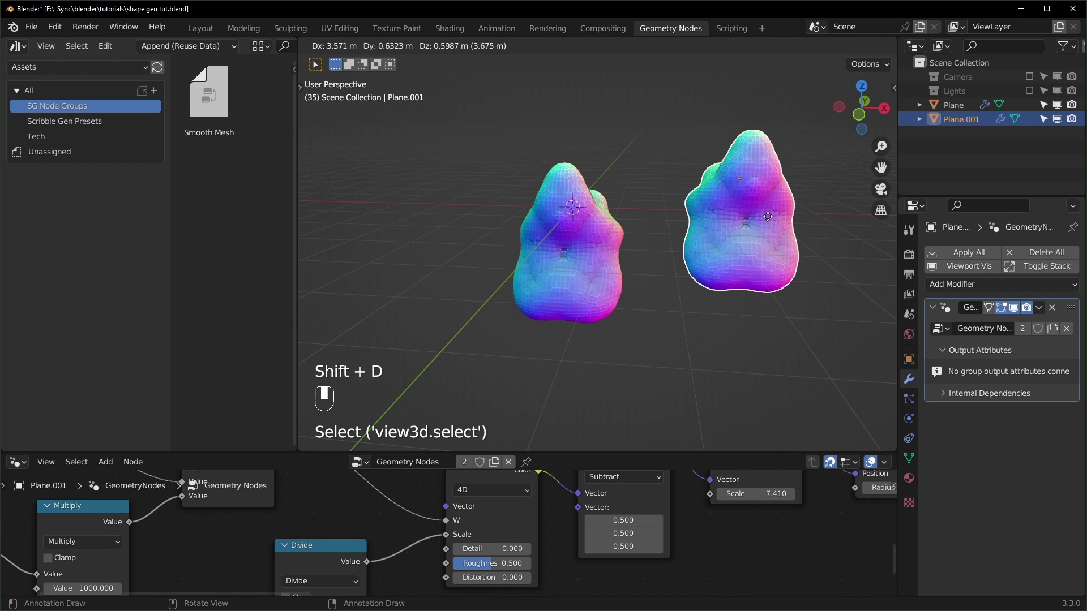
{"action": "left_click", "coordinate": [752, 265]}
{"action": "middle_click_drag", "start_coordinate": [752, 265], "coordinate": [602, 249], "text": "shift"}
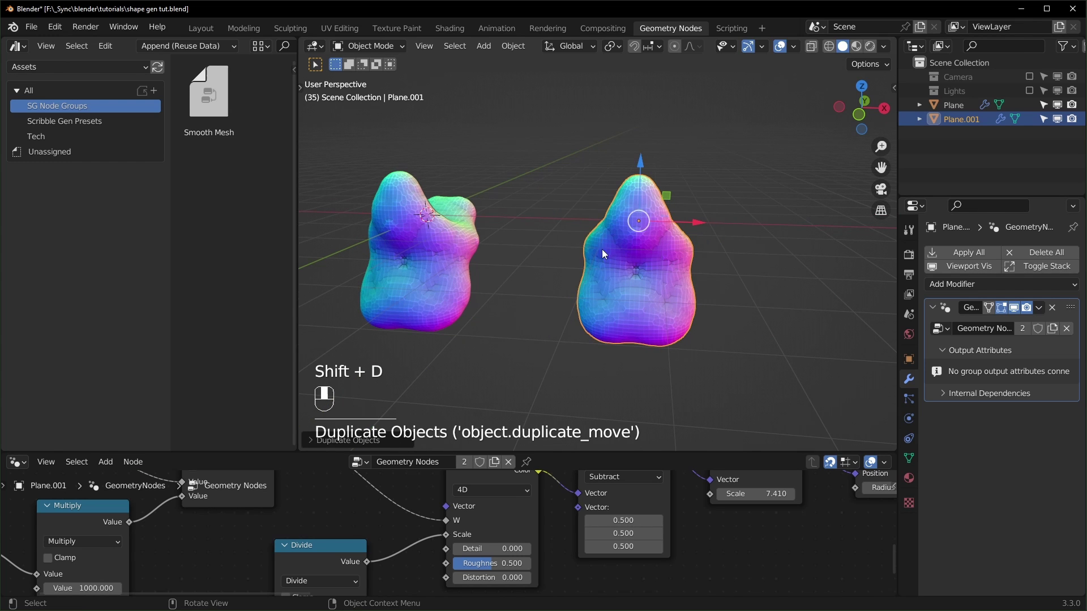
Convert the duplicated object to a mesh and enter Edit Mode to inspect its geometry.
{"action": "right_click", "coordinate": [652, 243]}
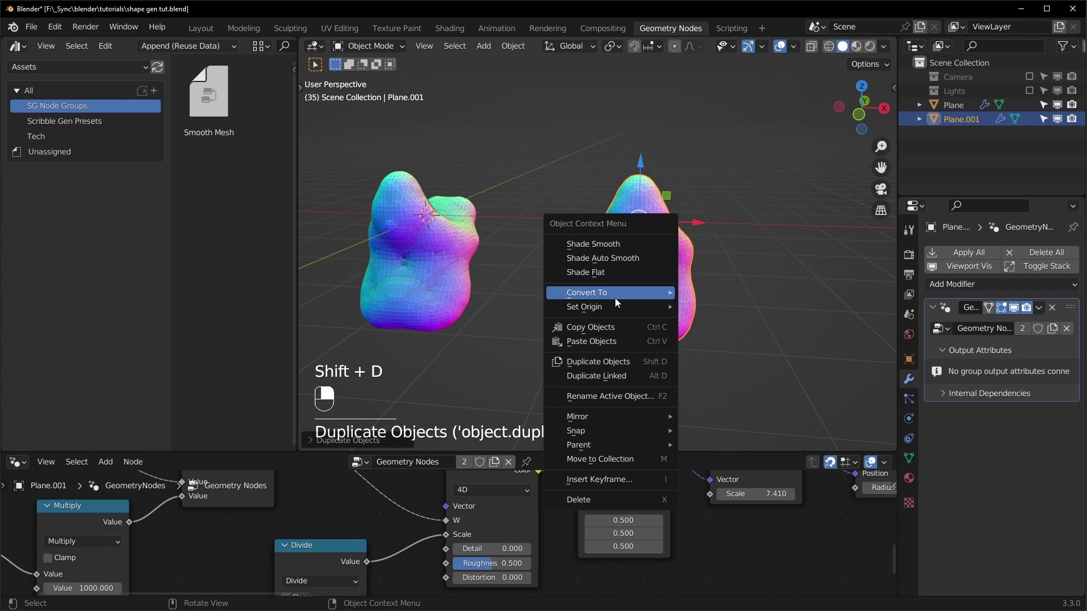
{"action": "mouse_move", "coordinate": [614, 292]}
{"action": "left_click", "coordinate": [749, 307]}
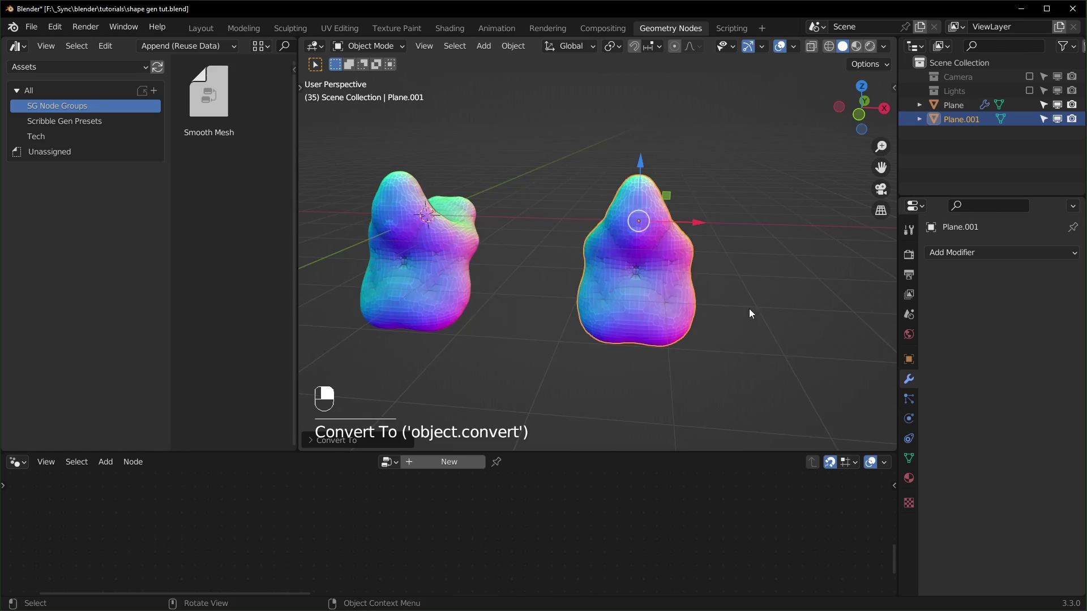
{"action": "middle_click_drag", "start_coordinate": [749, 307], "coordinate": [639, 327]}
{"action": "key", "text": "Tab"}
{"action": "scroll", "coordinate": [529, 311], "scroll_direction": "up", "scroll_amount": 3}
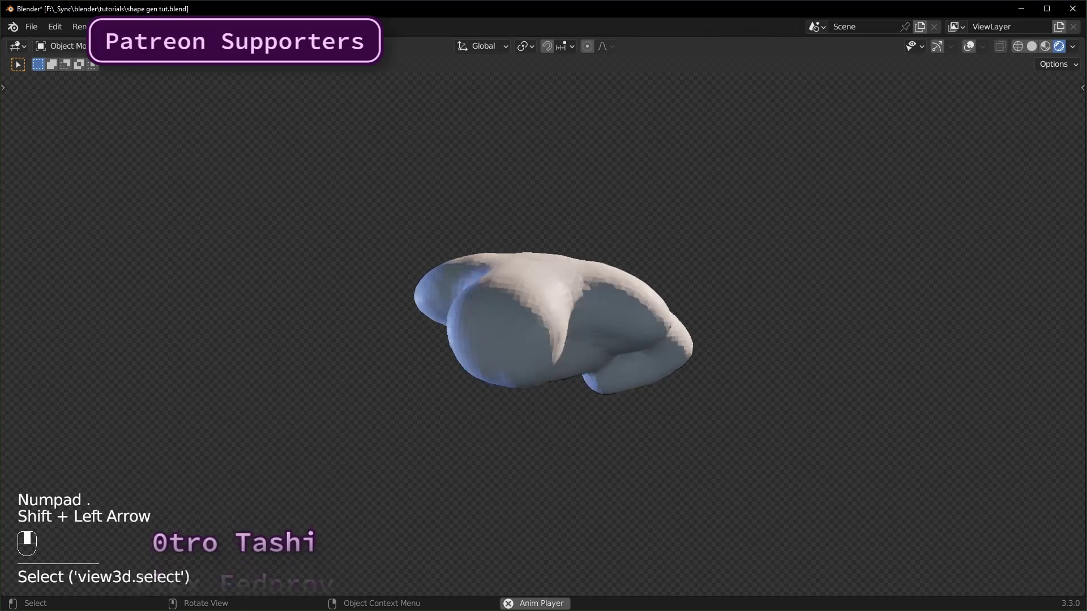